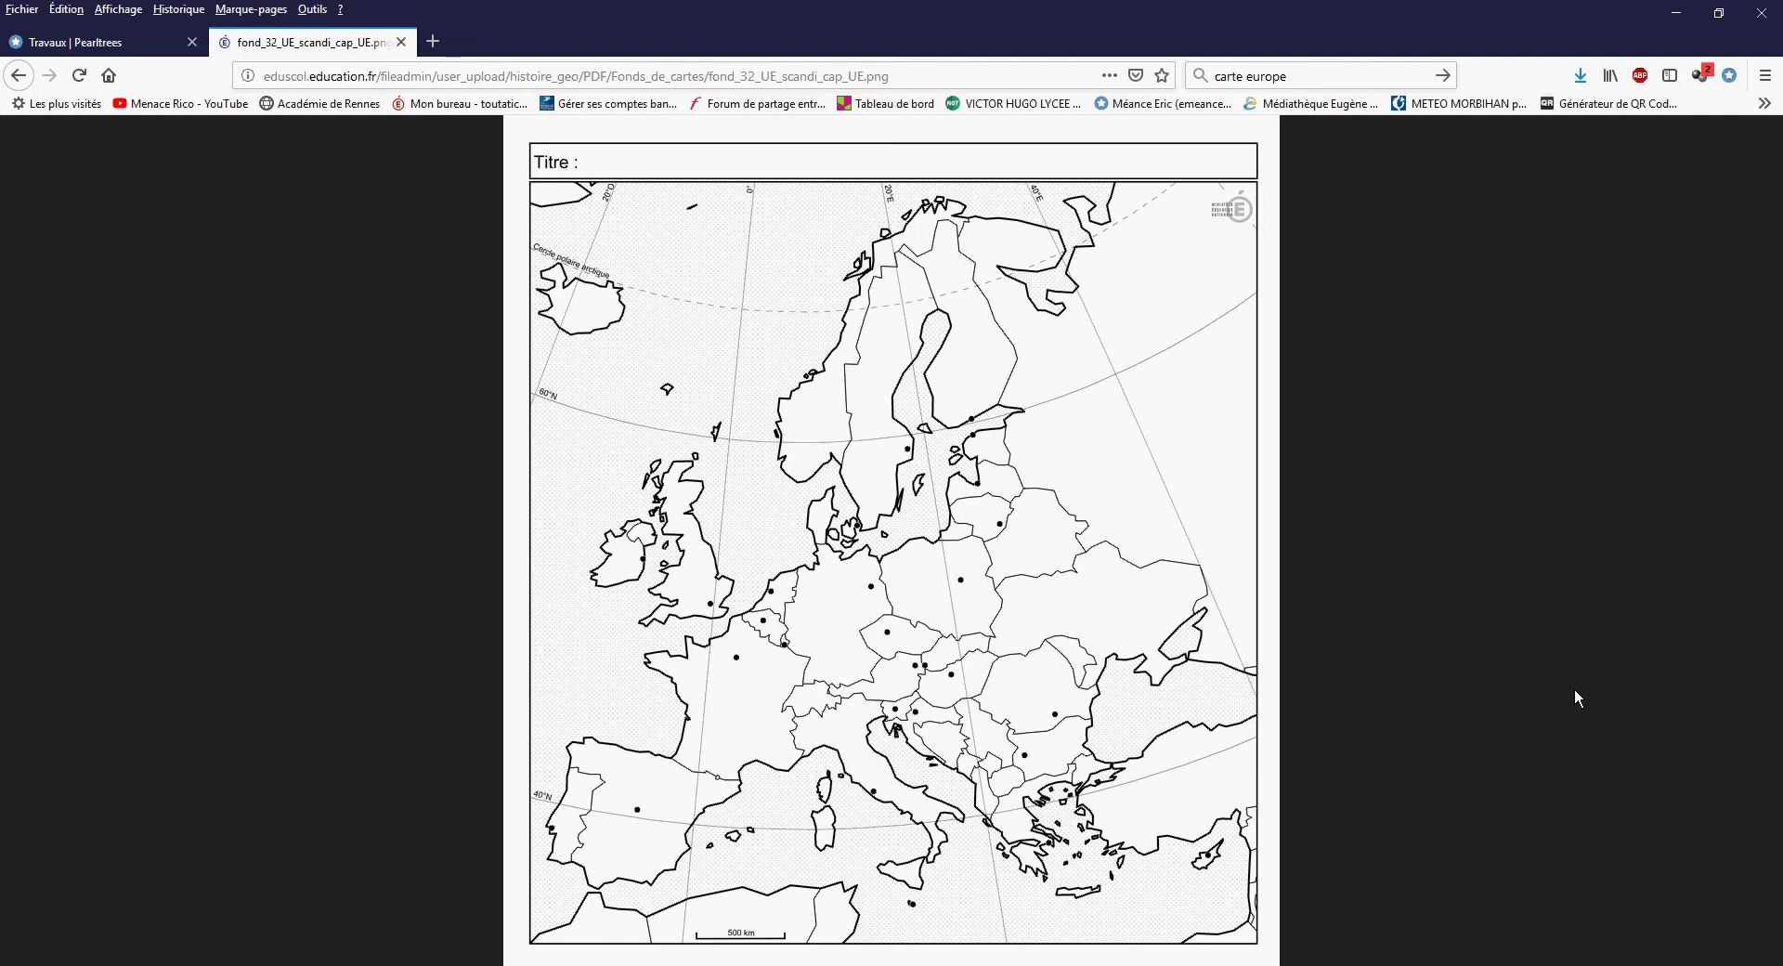
Add the Europe map page to the Travaux rendus collection with the Pearltrees extension and view it in the collection
left_click(1728, 76)
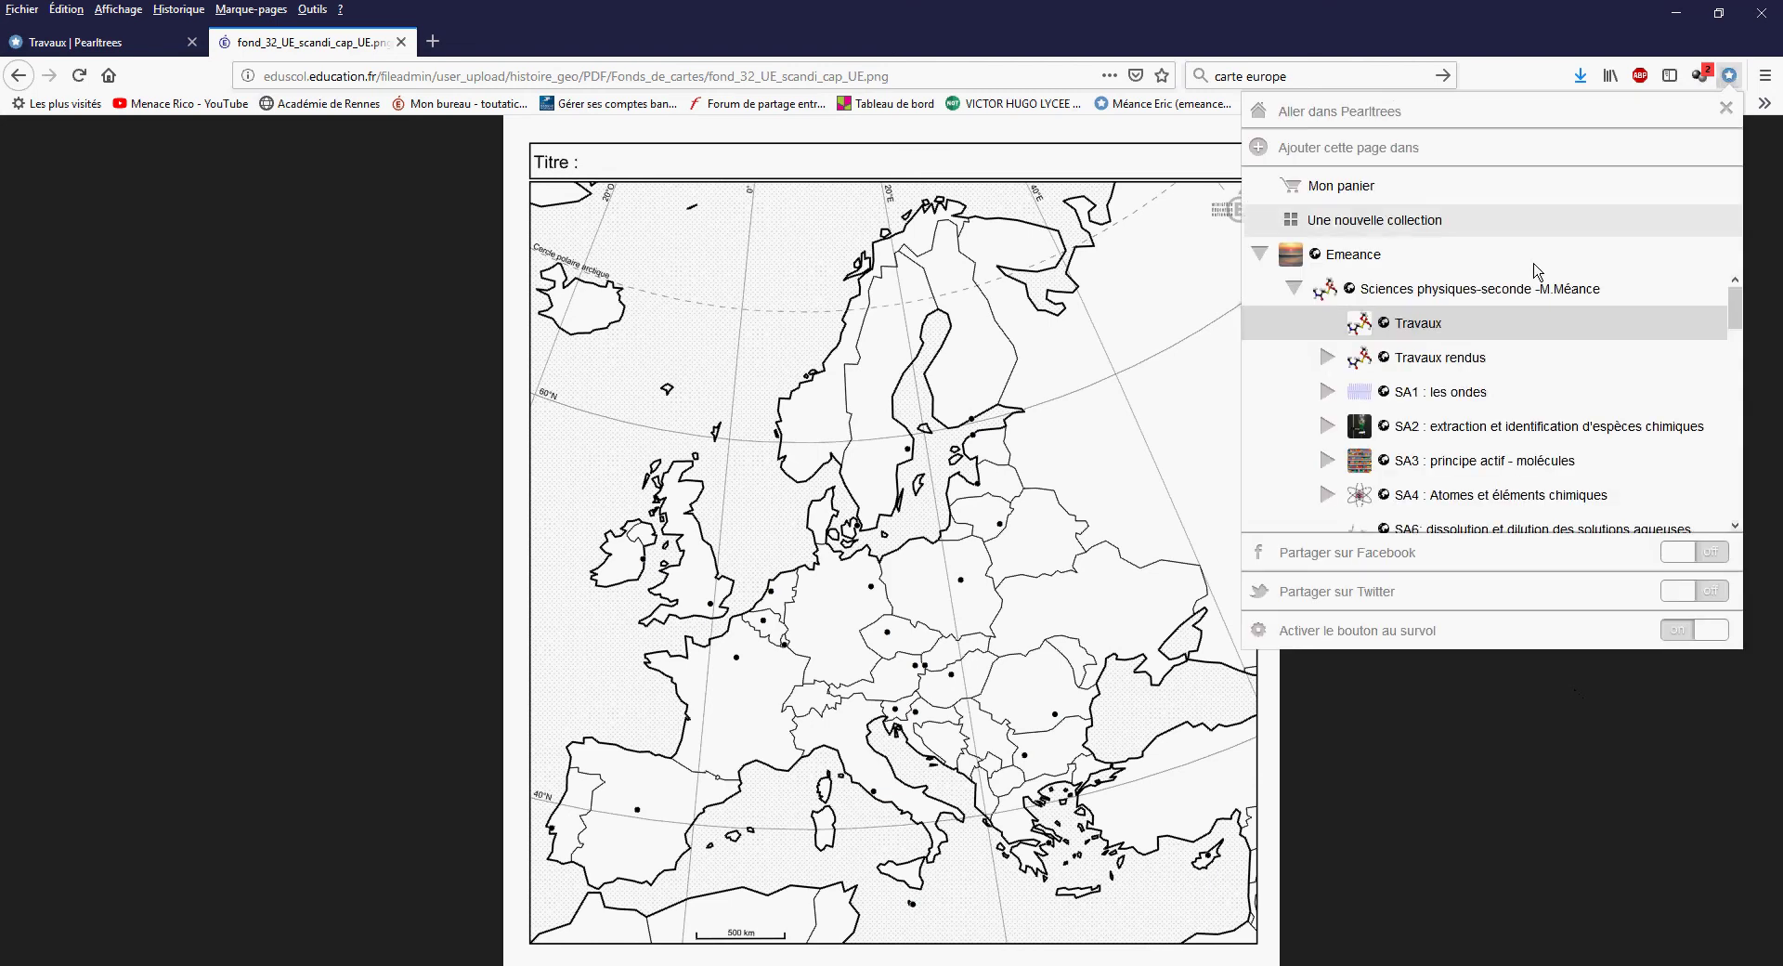
left_click(1477, 365)
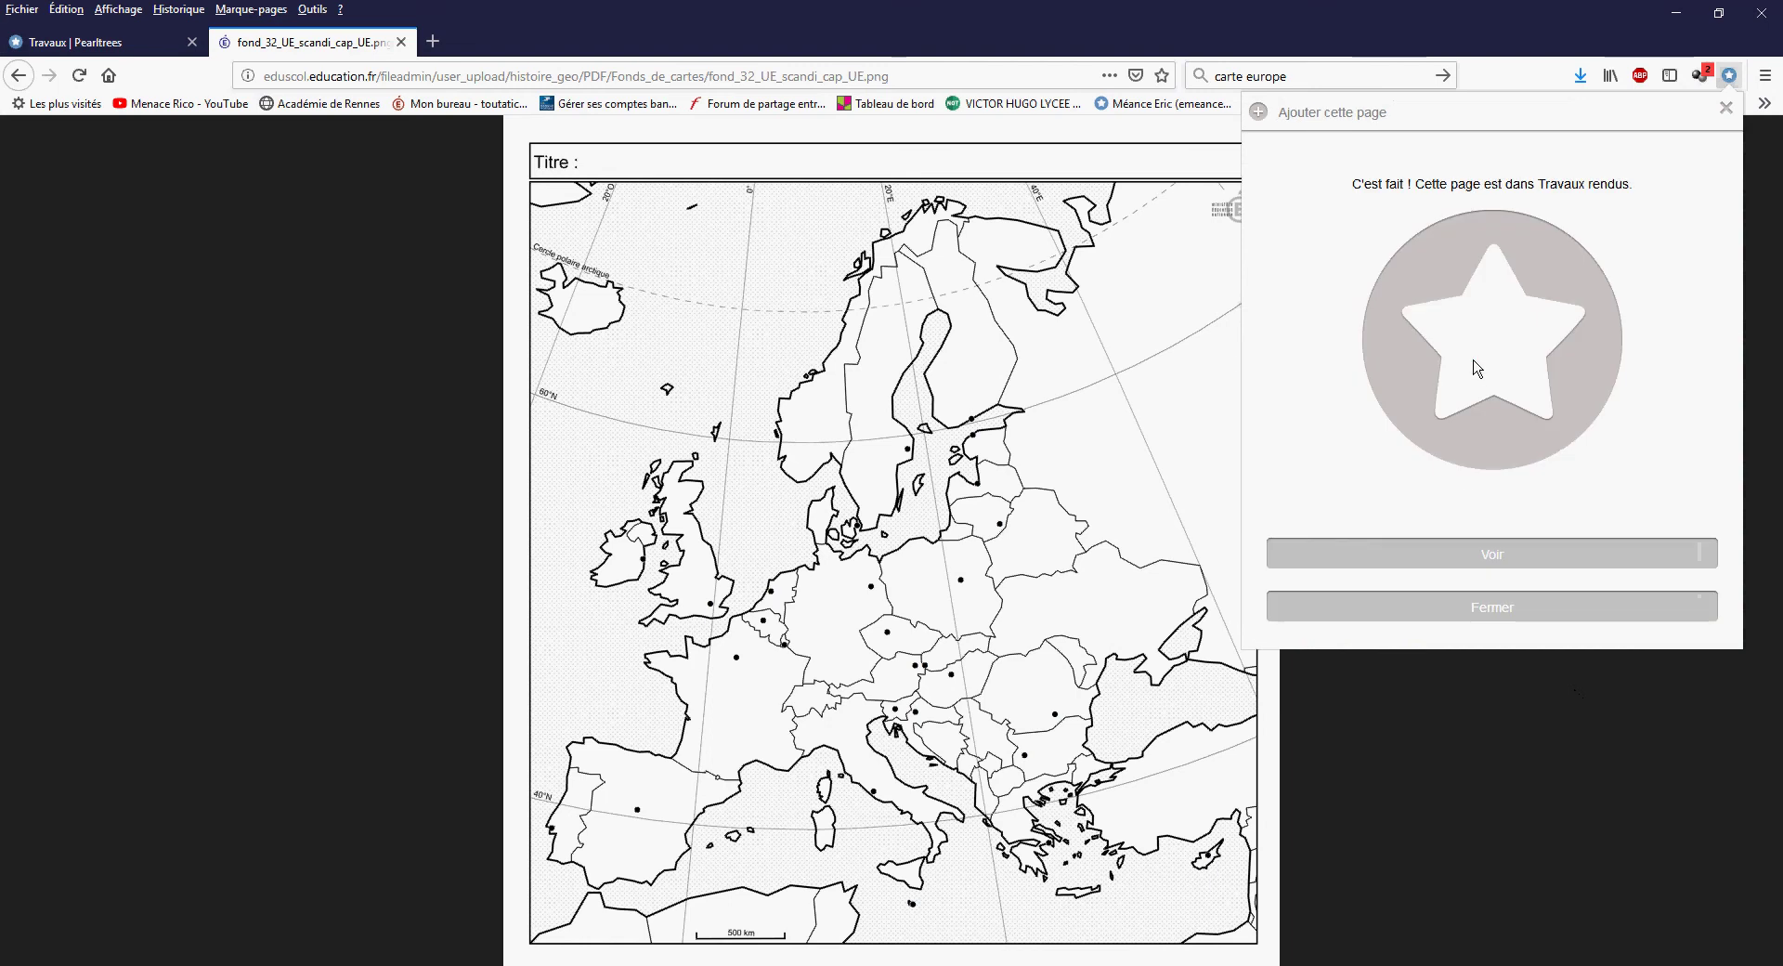
left_click(1498, 555)
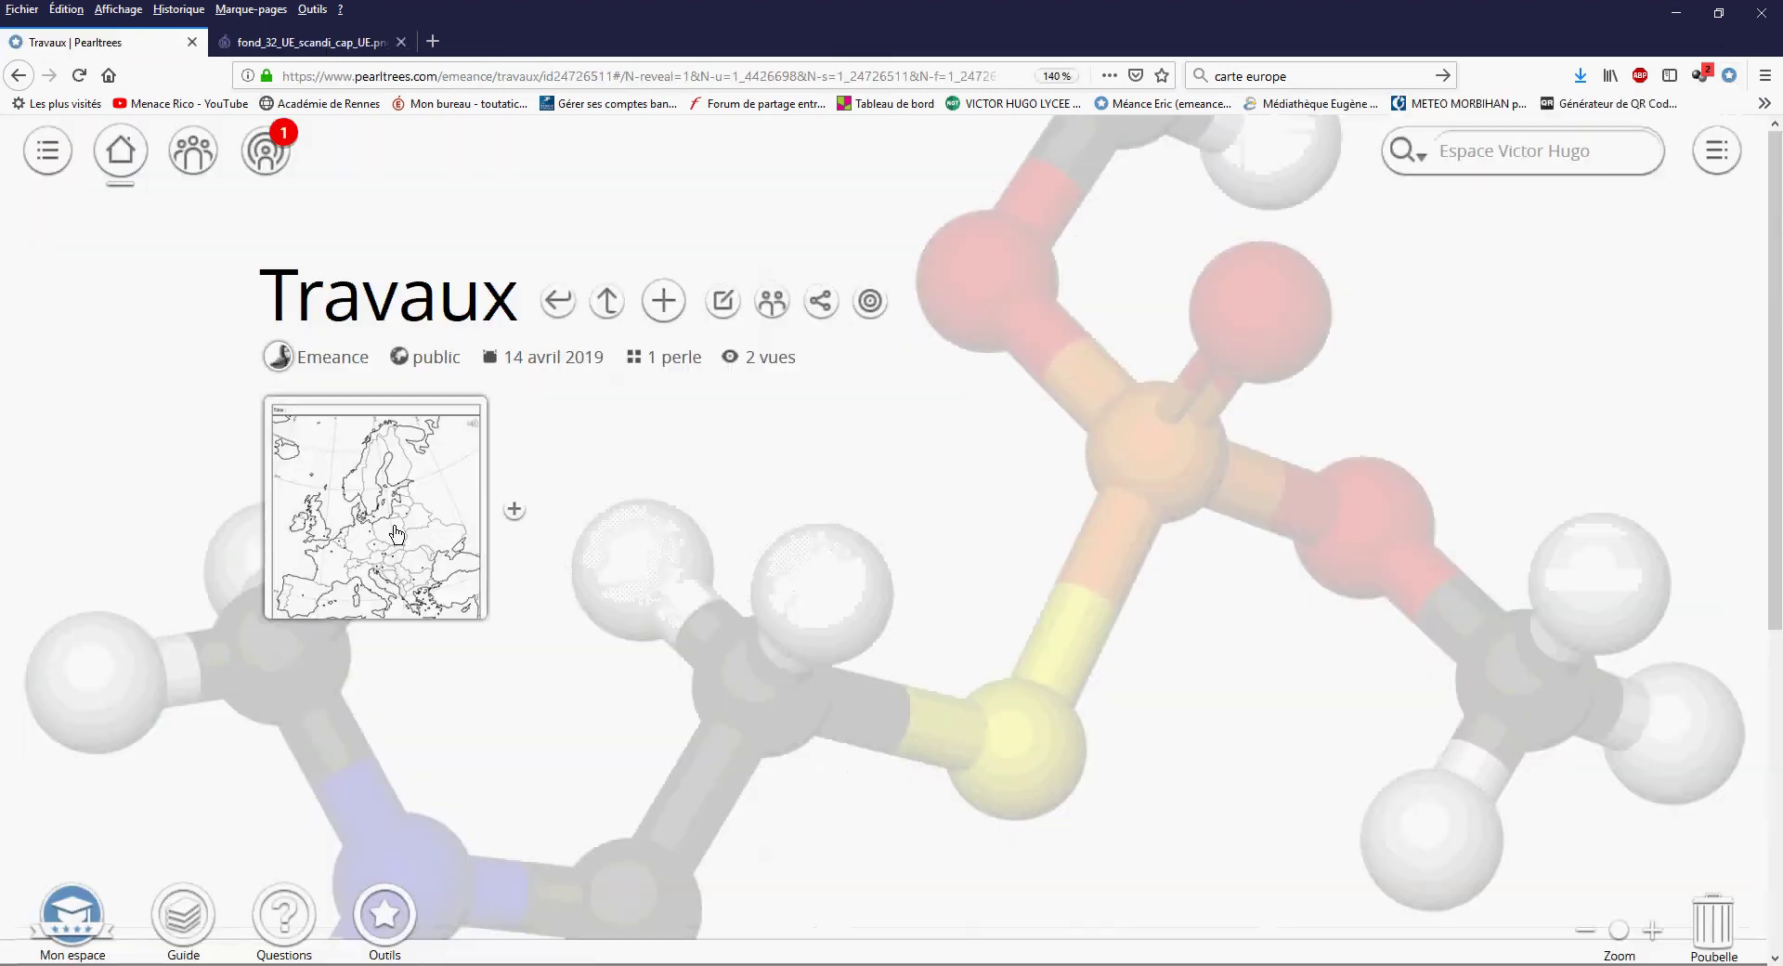
Open the Europe map in the Travaux collection and start editing its image
left_click(397, 534)
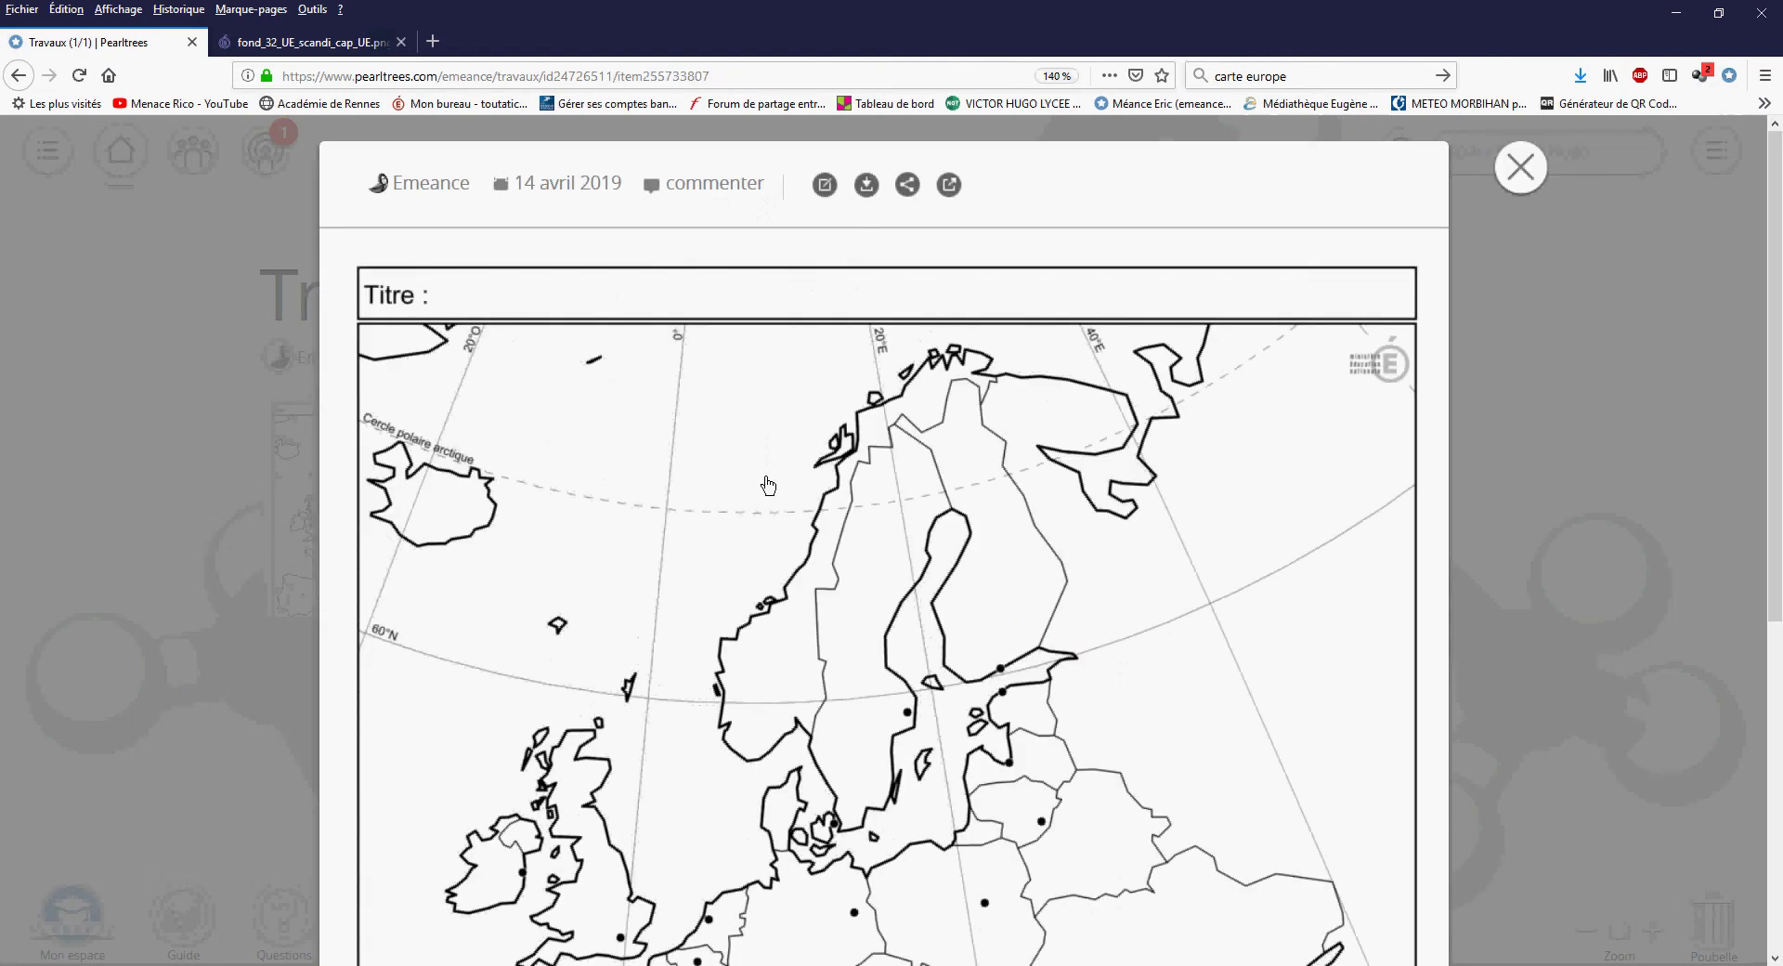
scroll(768, 485, "down", 5)
scroll(768, 483, "up", 5)
left_click(824, 185)
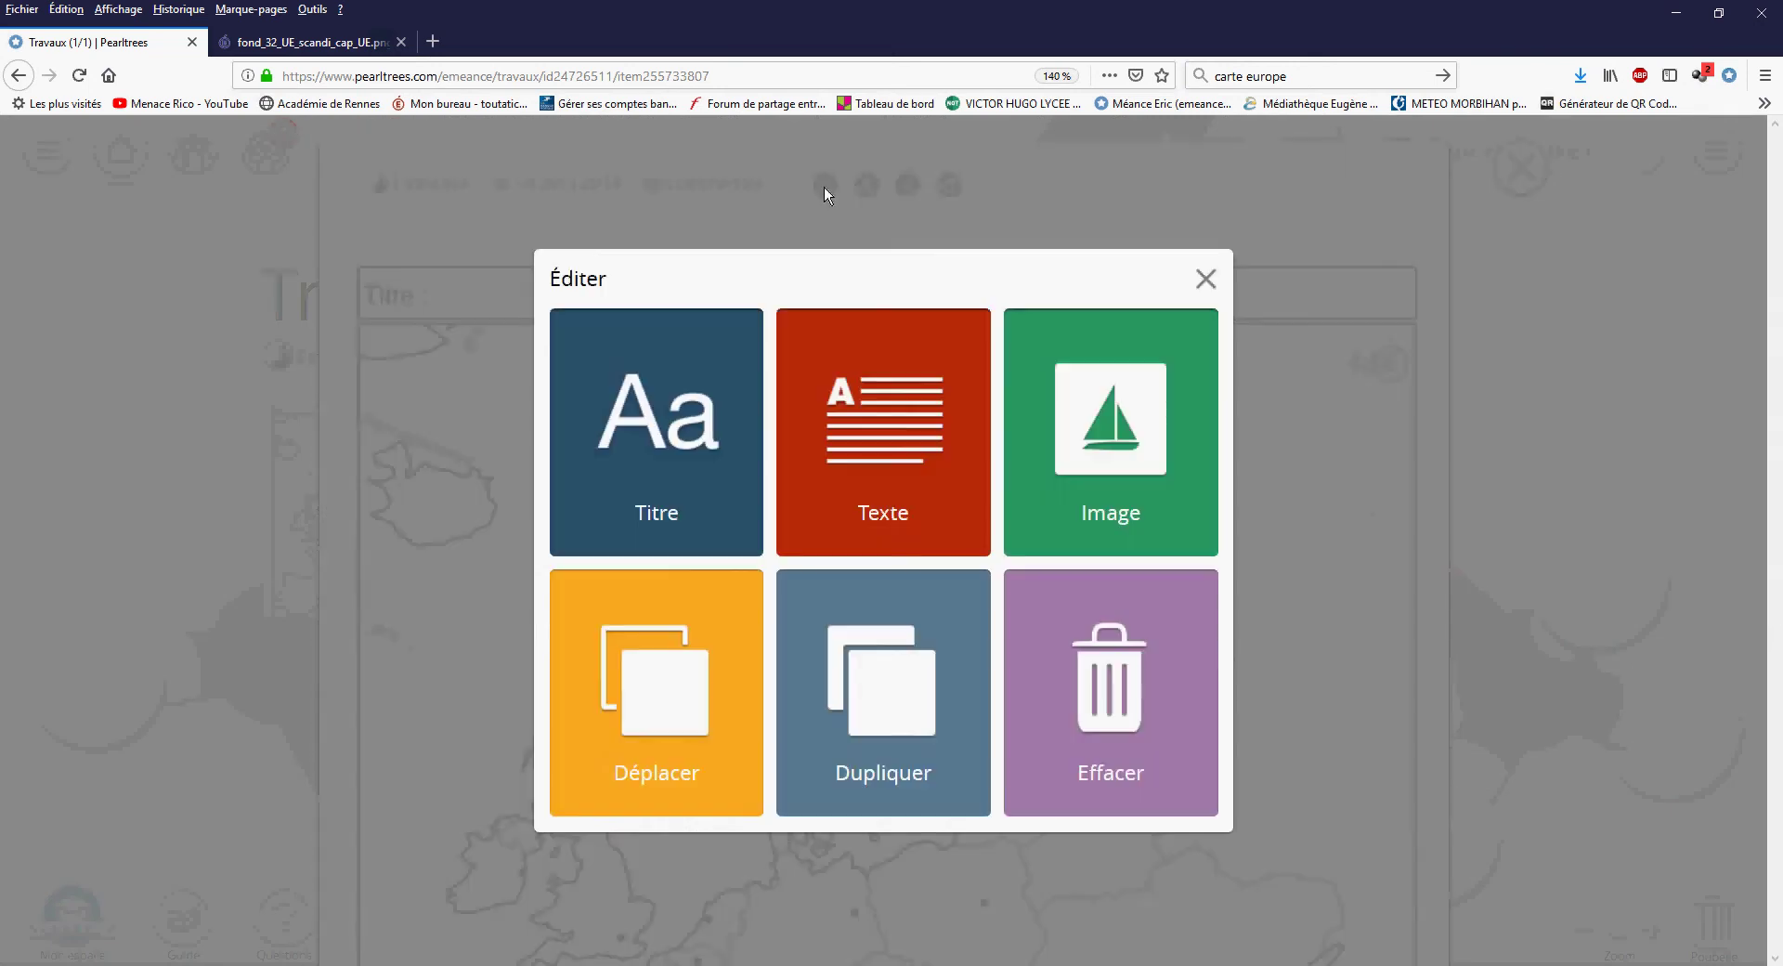
left_click(1093, 401)
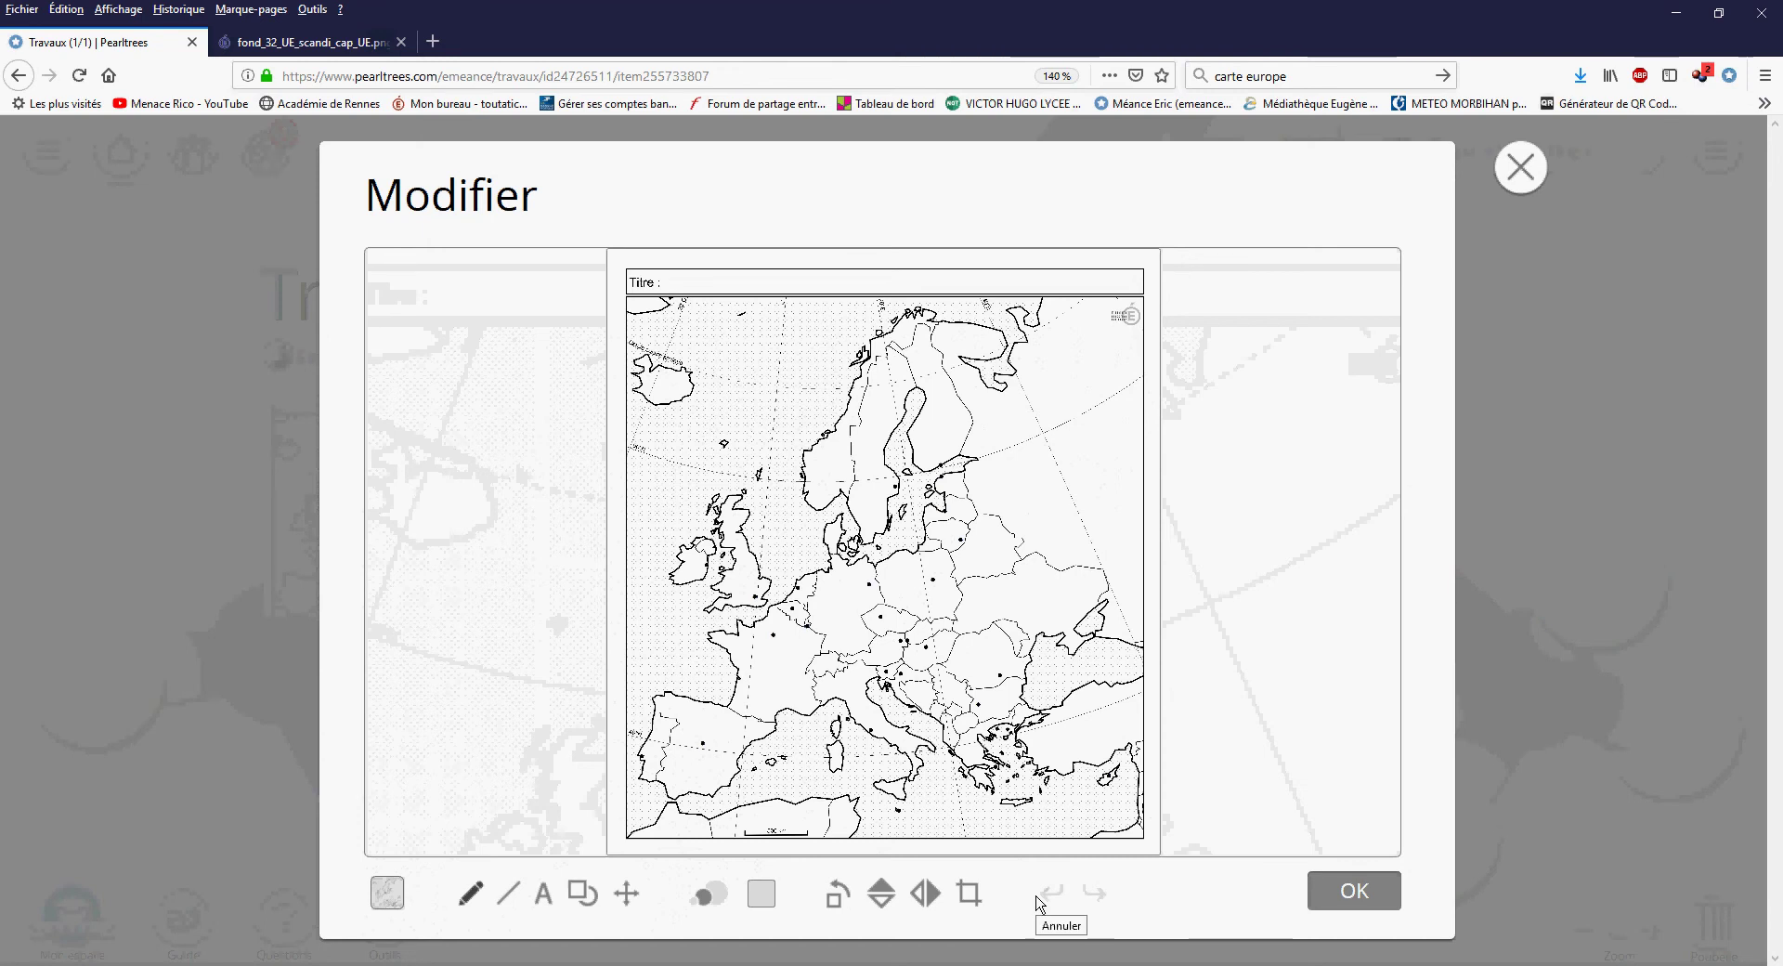
Add the red text label "Paris" beside the capital dot in France, using the smallest text size
left_click(544, 895)
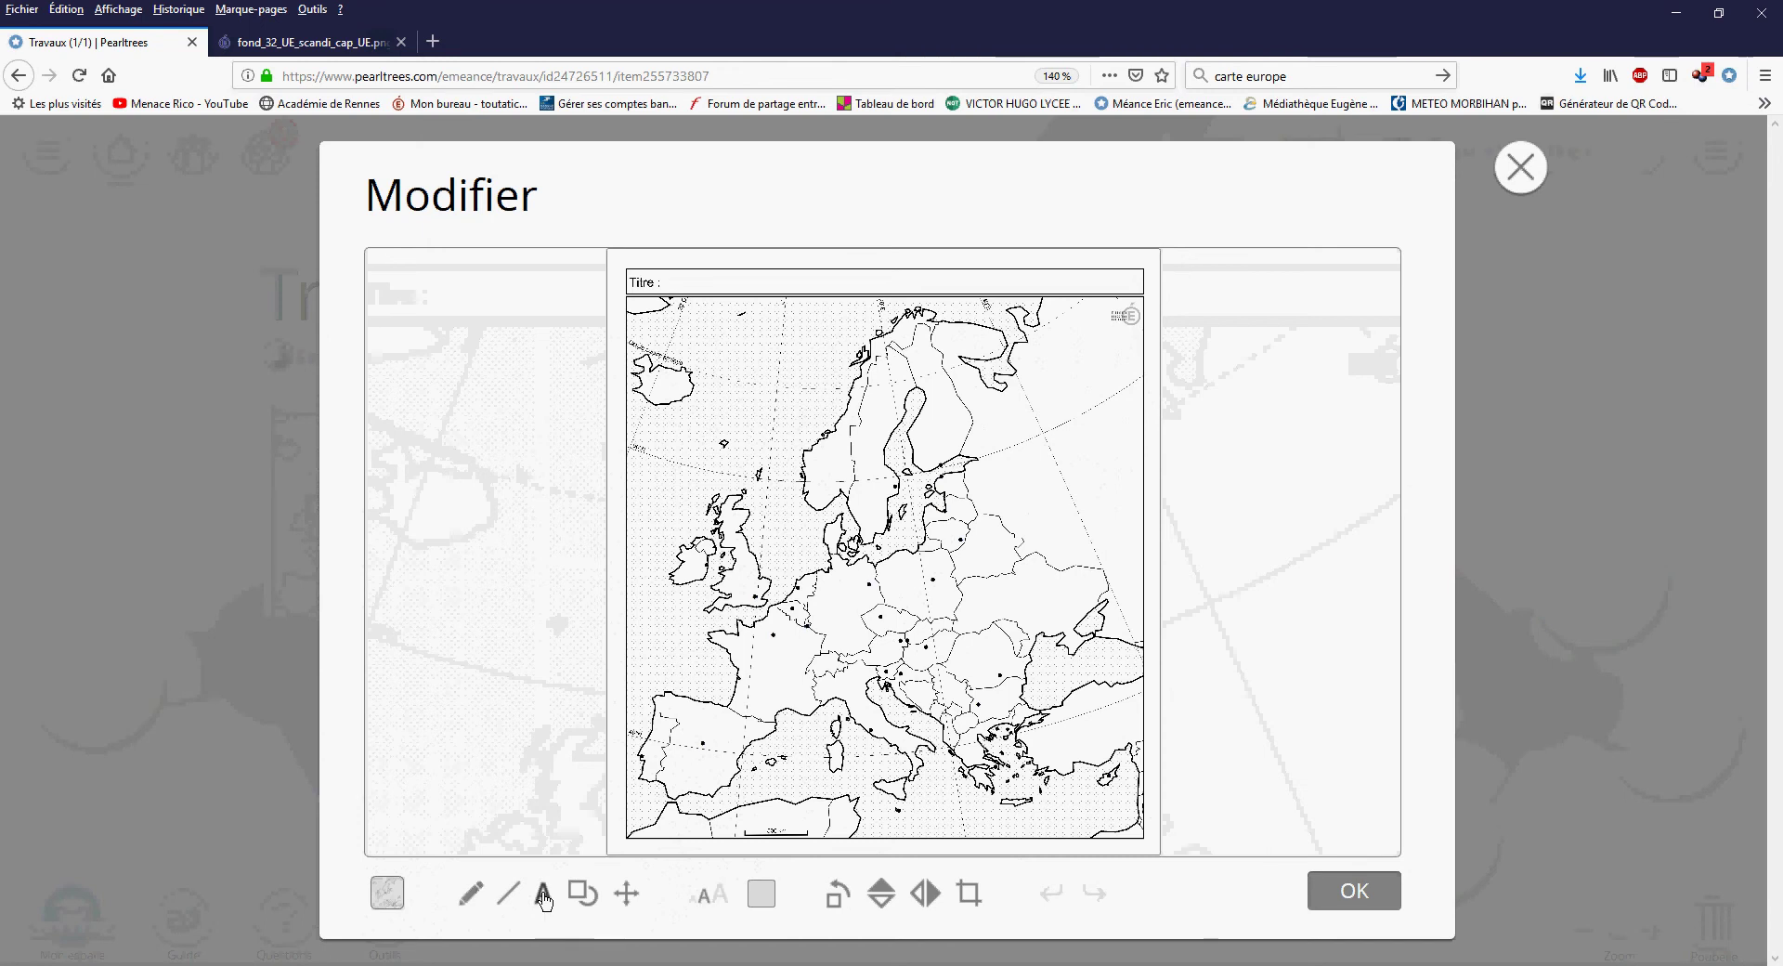
left_click(770, 898)
left_click(846, 808)
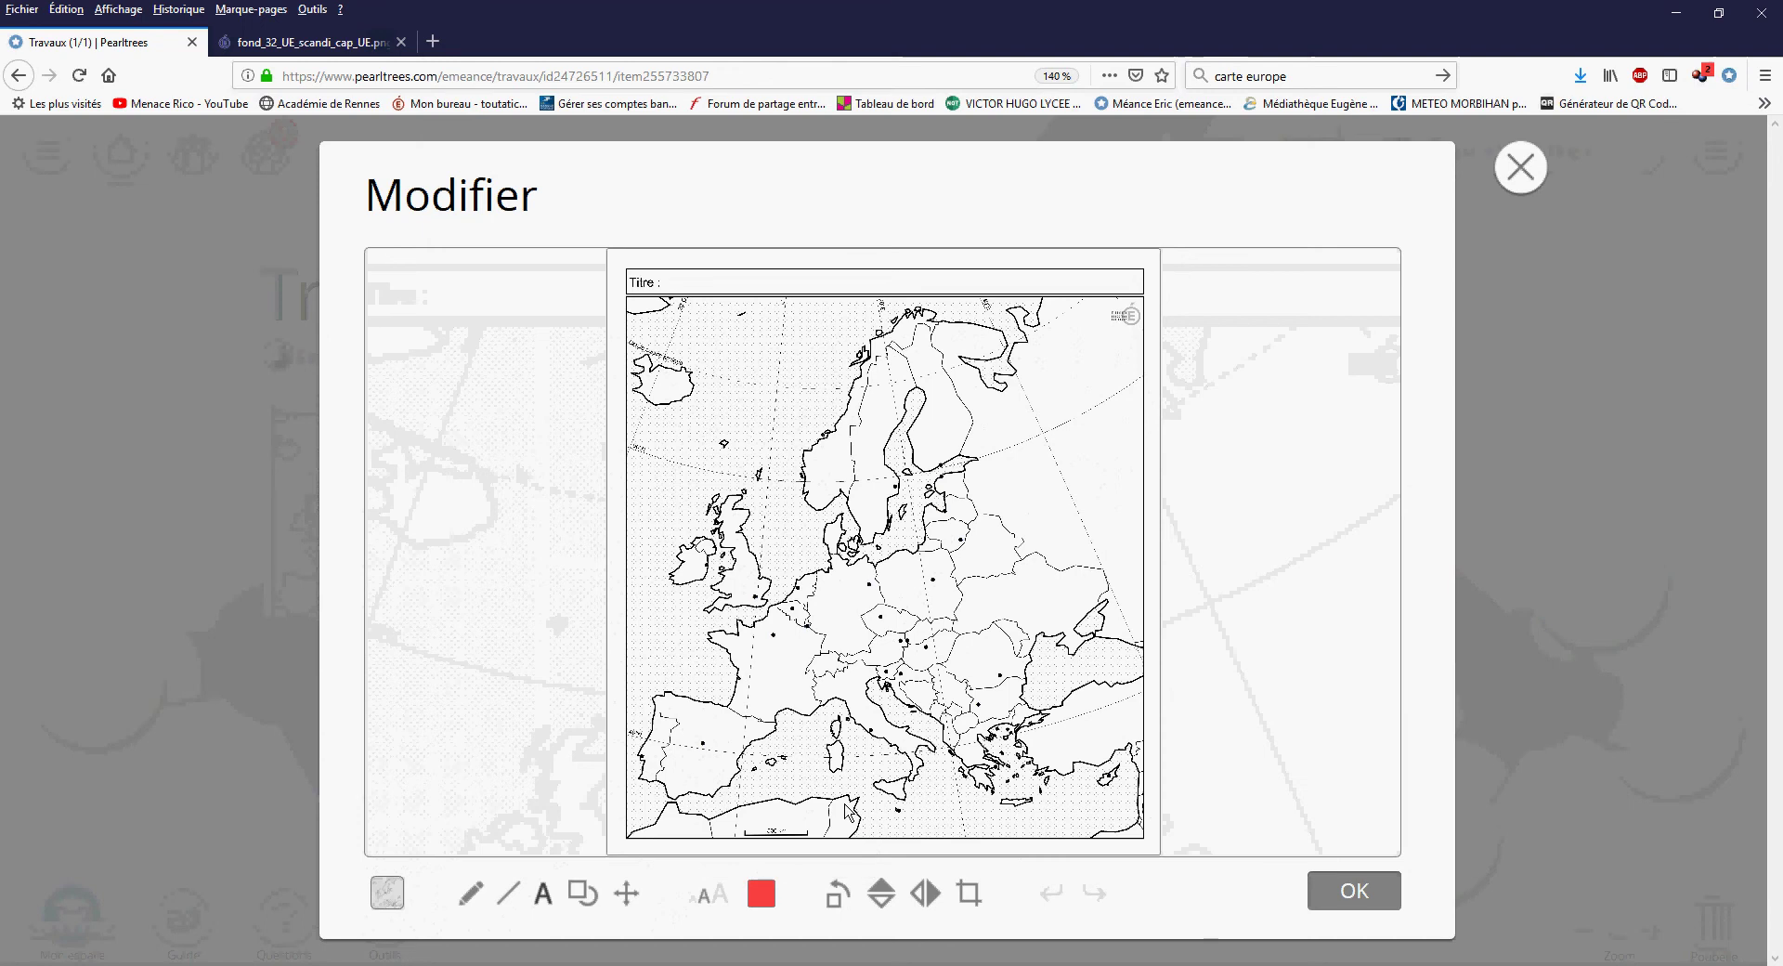
left_click(788, 638)
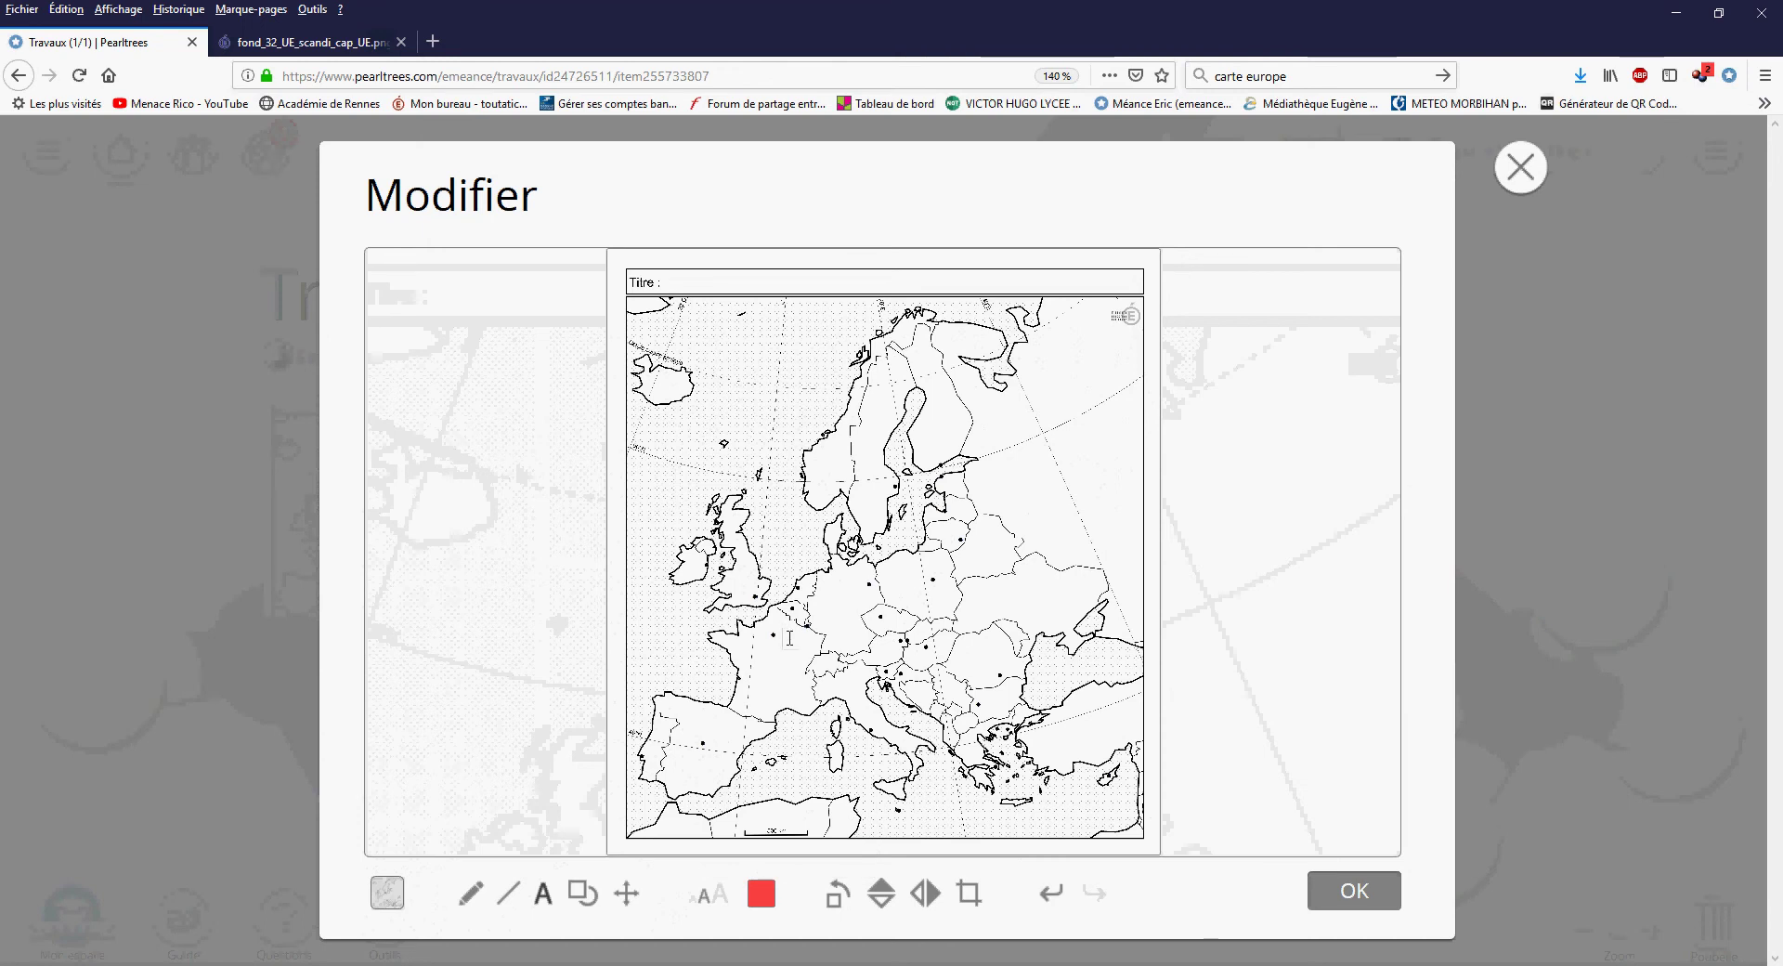
type("Paris")
left_click(721, 897)
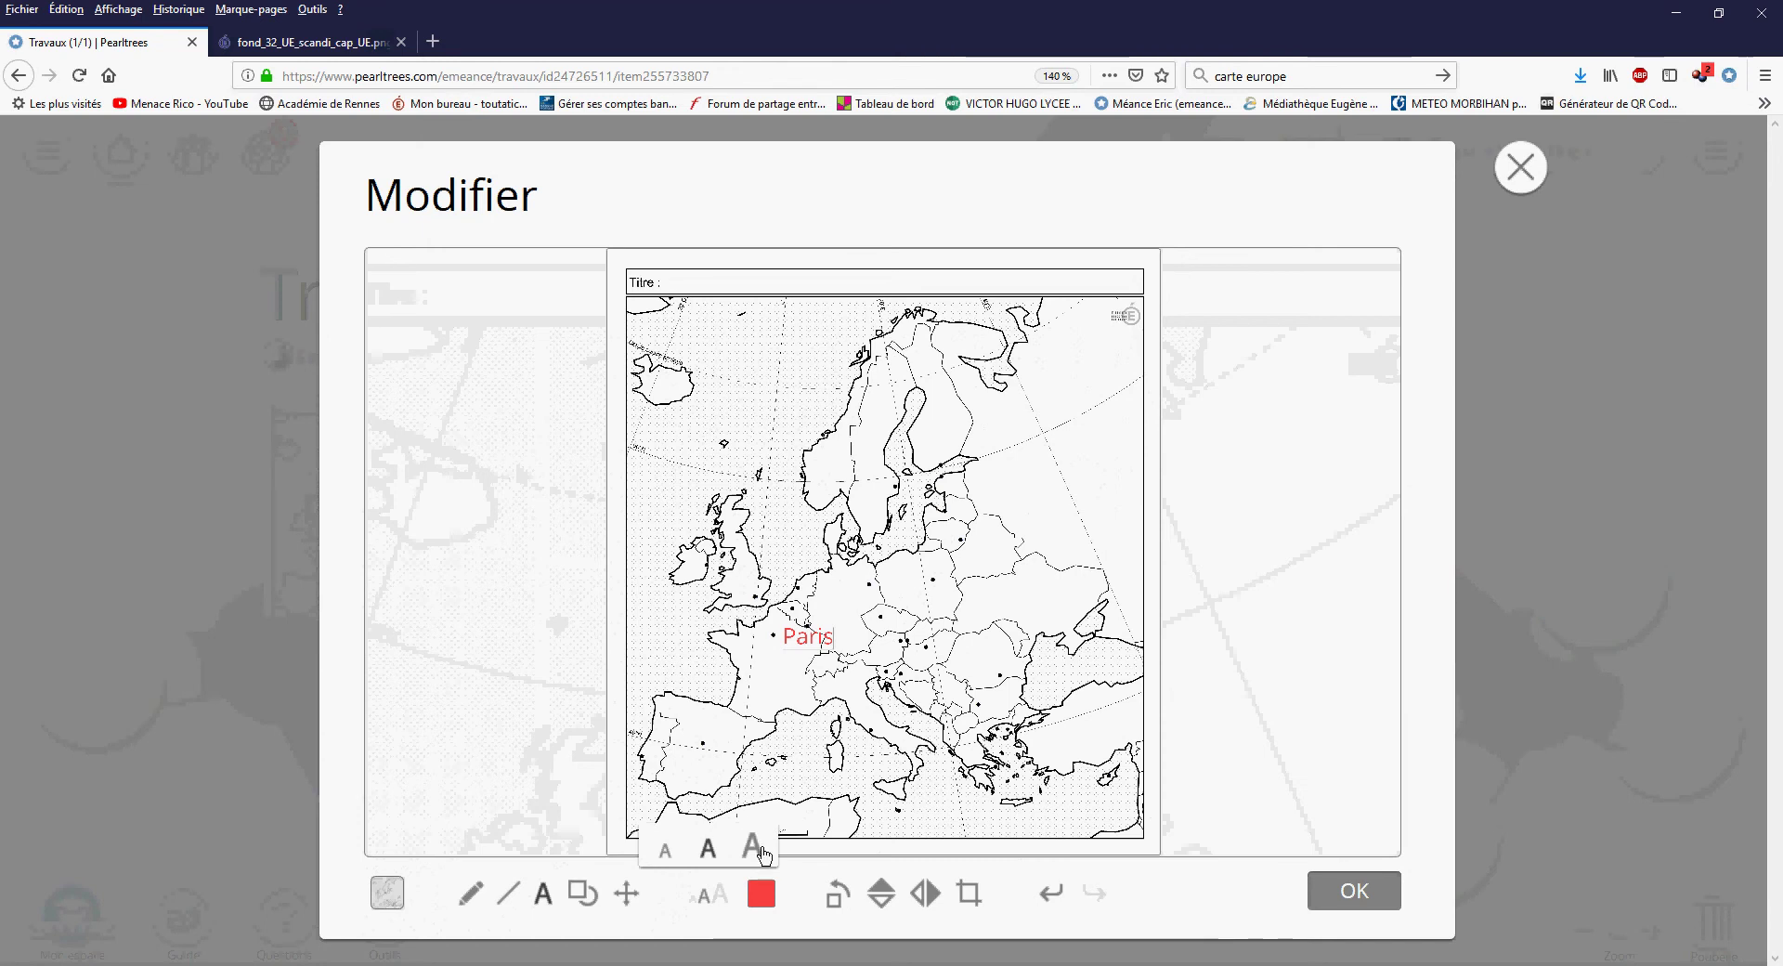
left_click(665, 849)
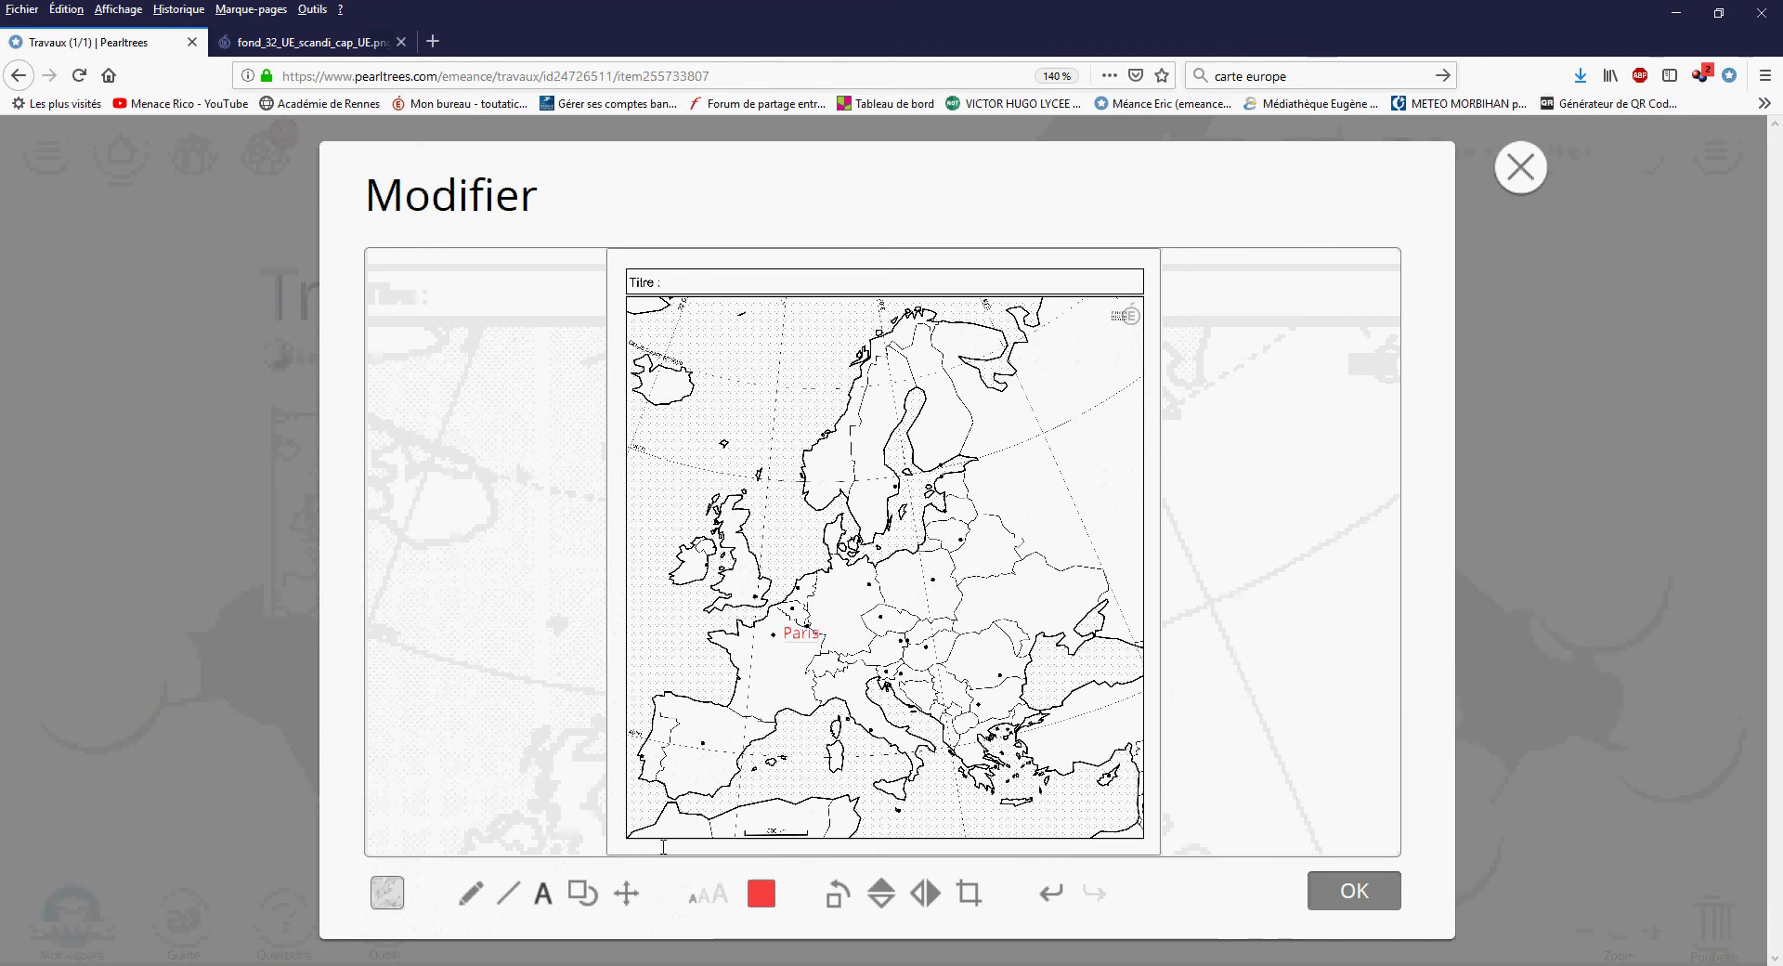
Rotate the "Paris" label and move it beside the capital dot in Poland
left_click(626, 893)
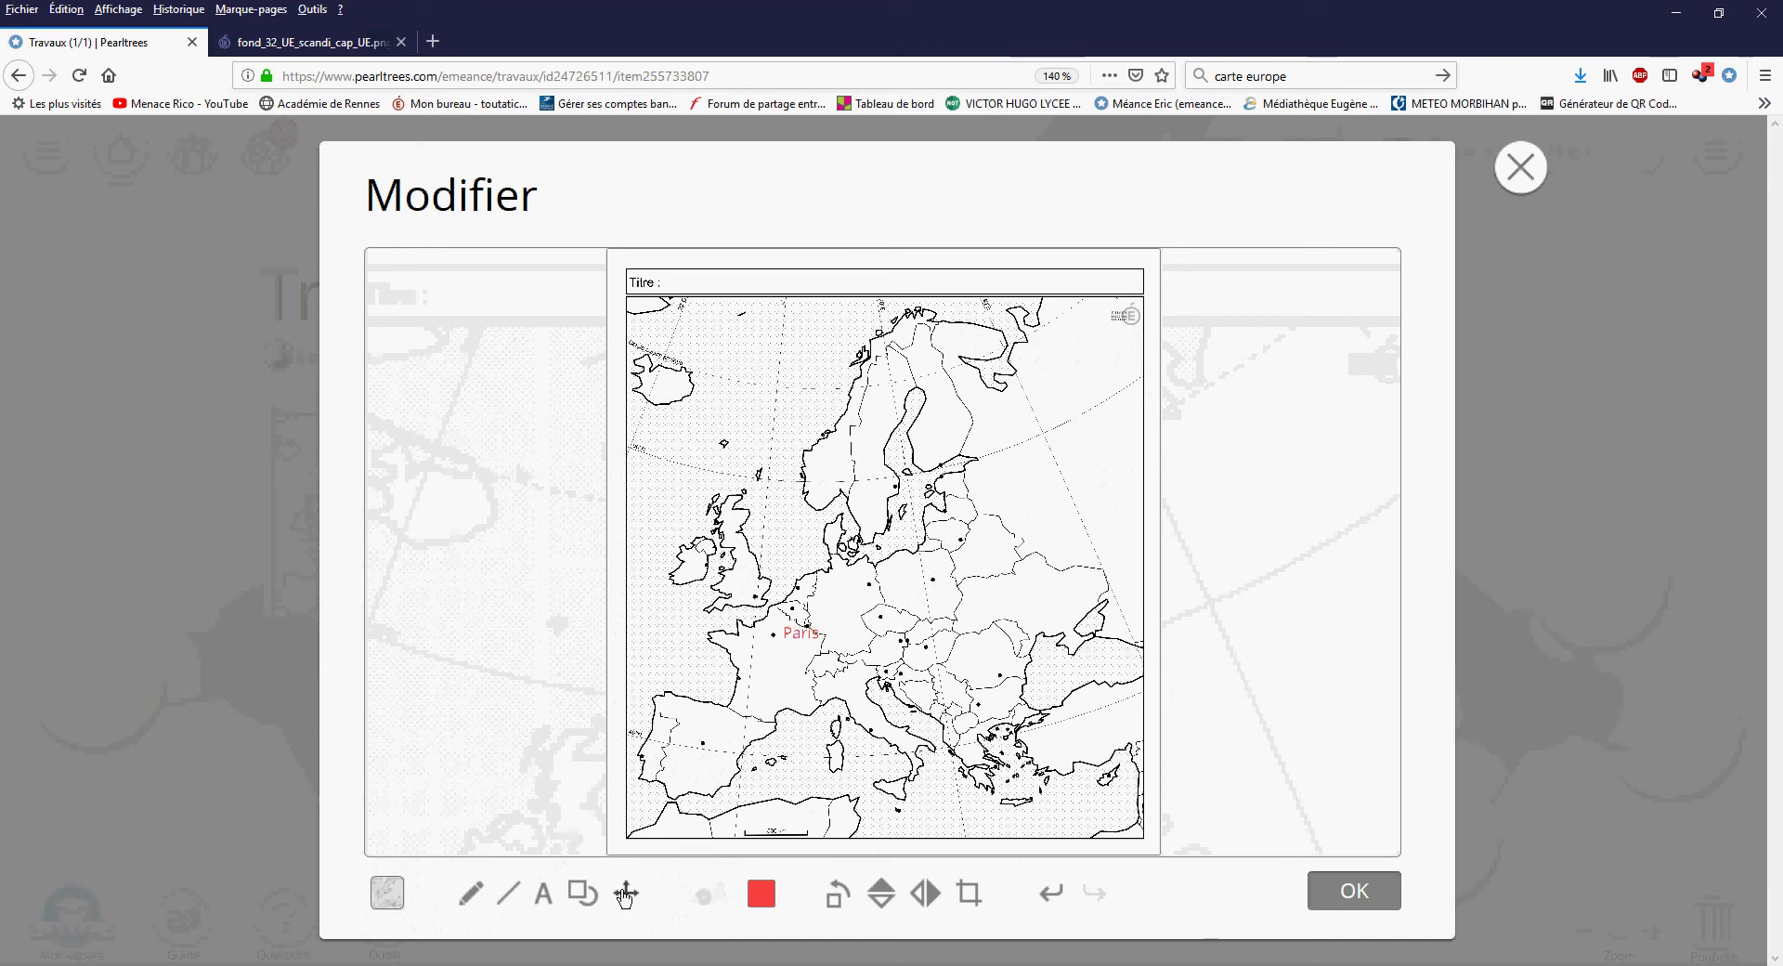
left_click(801, 632)
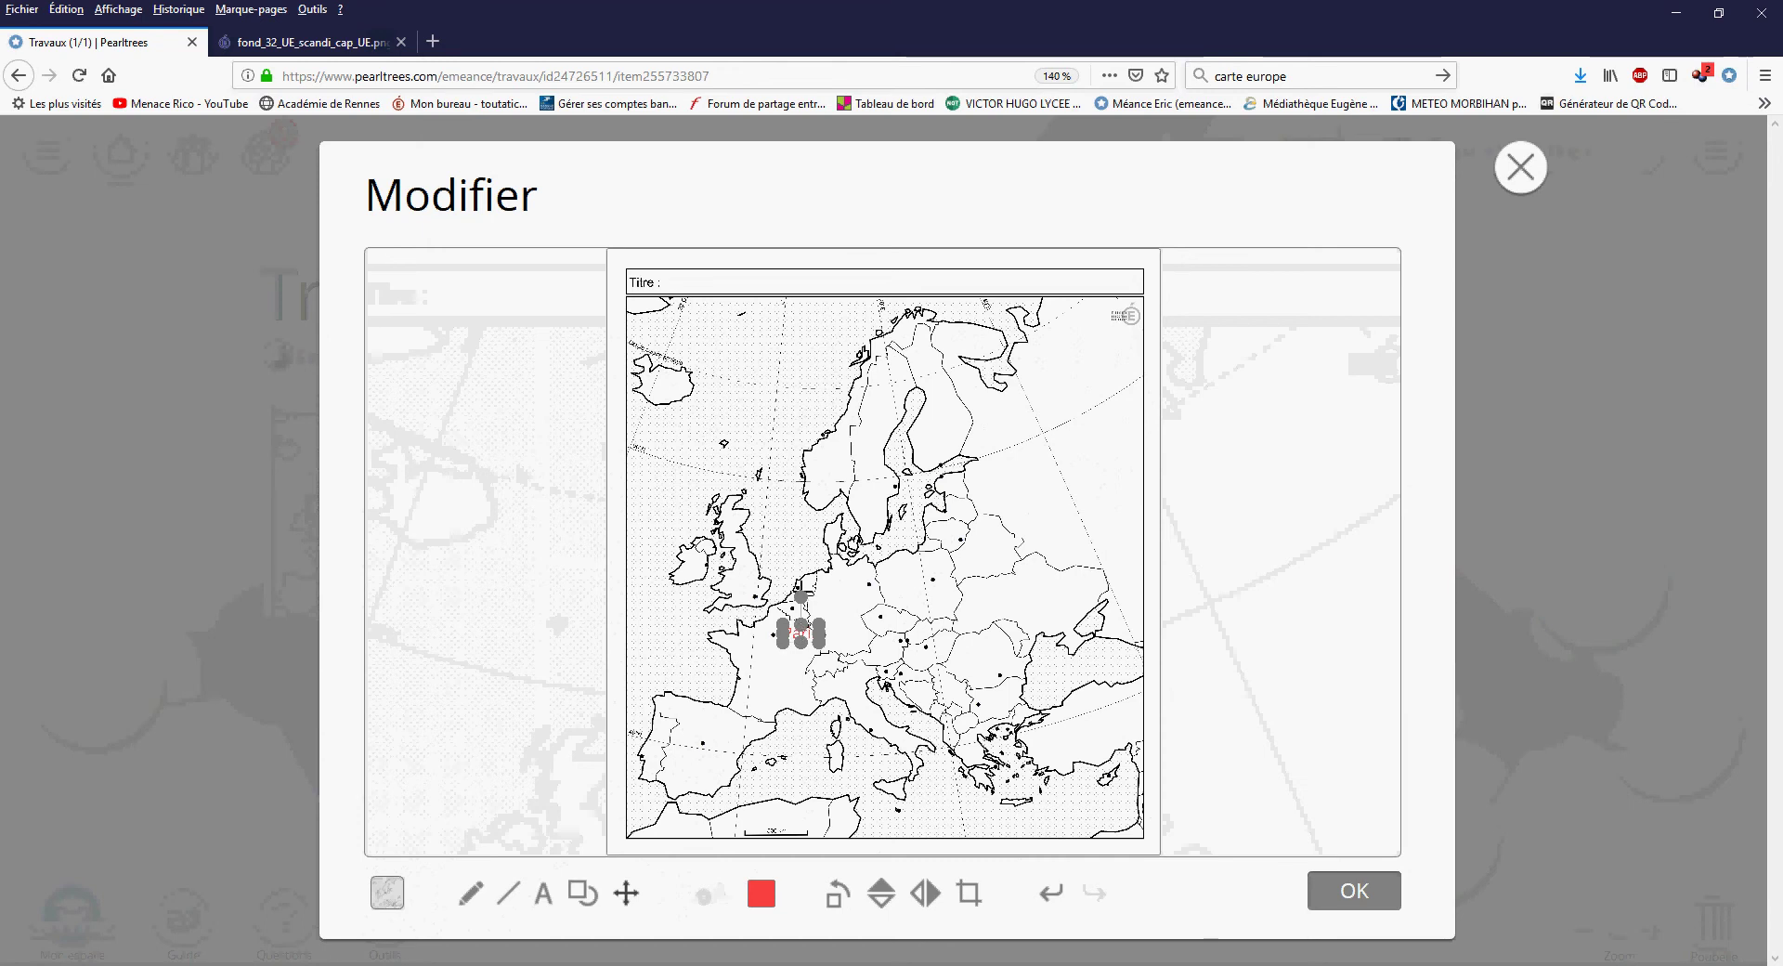
left_click_drag(801, 595, 777, 591)
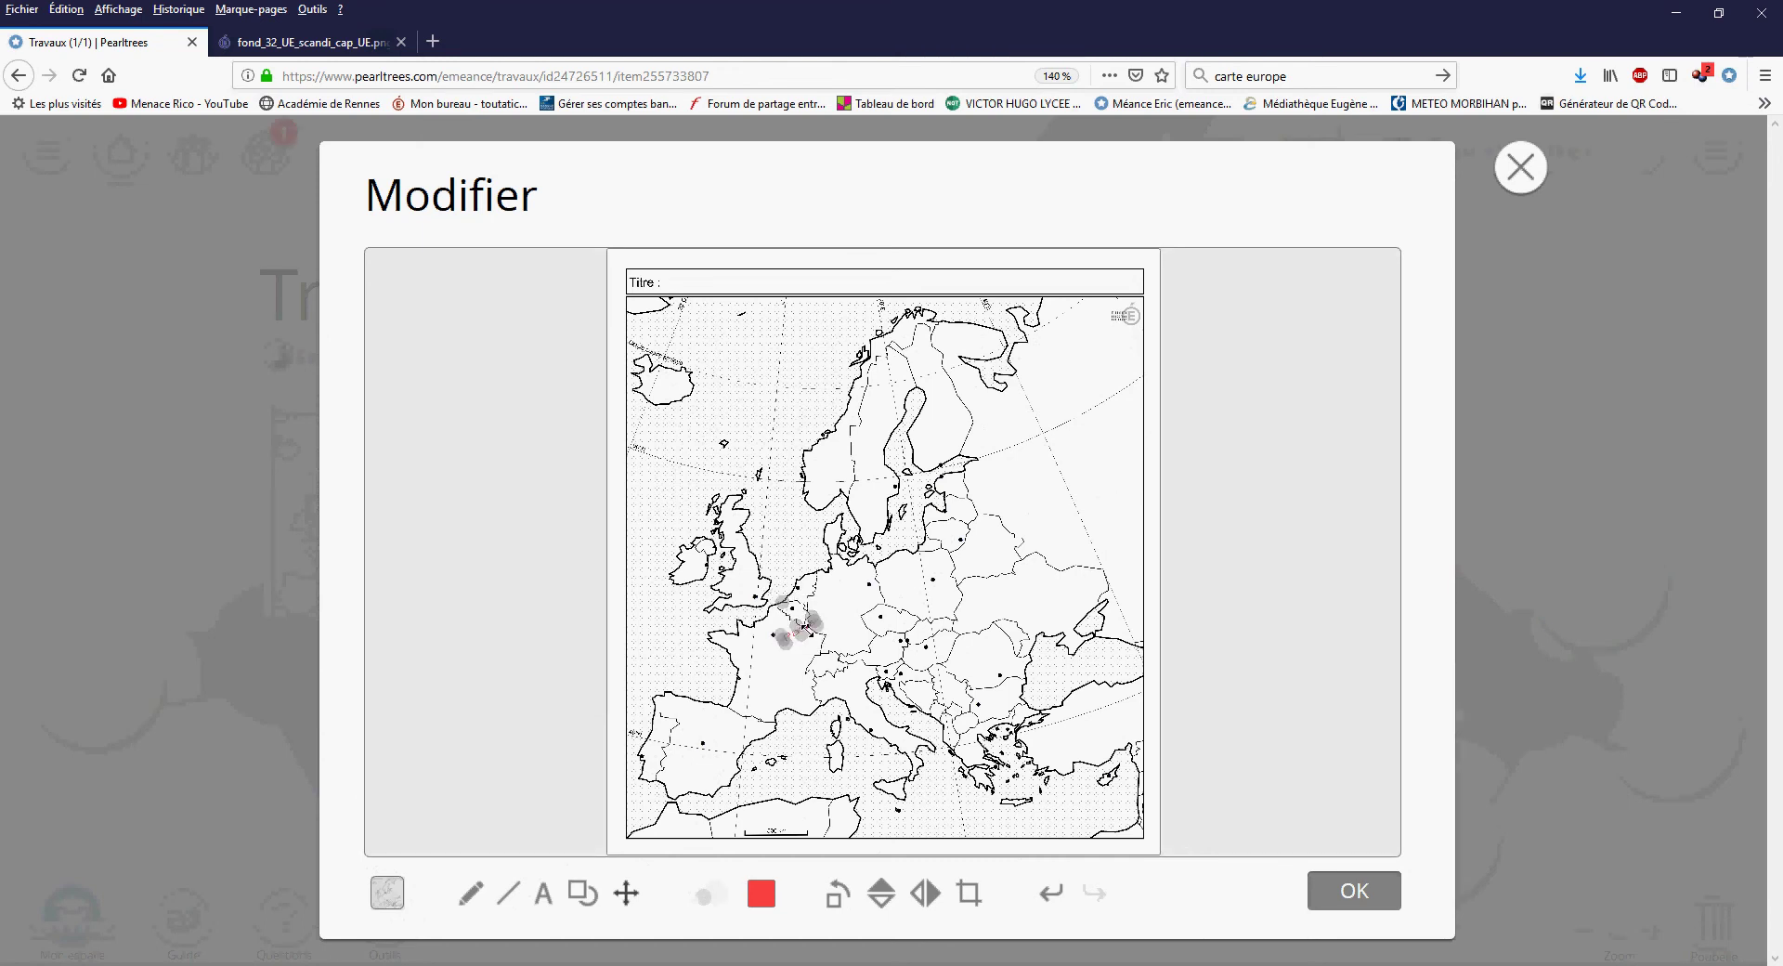
left_click(805, 629)
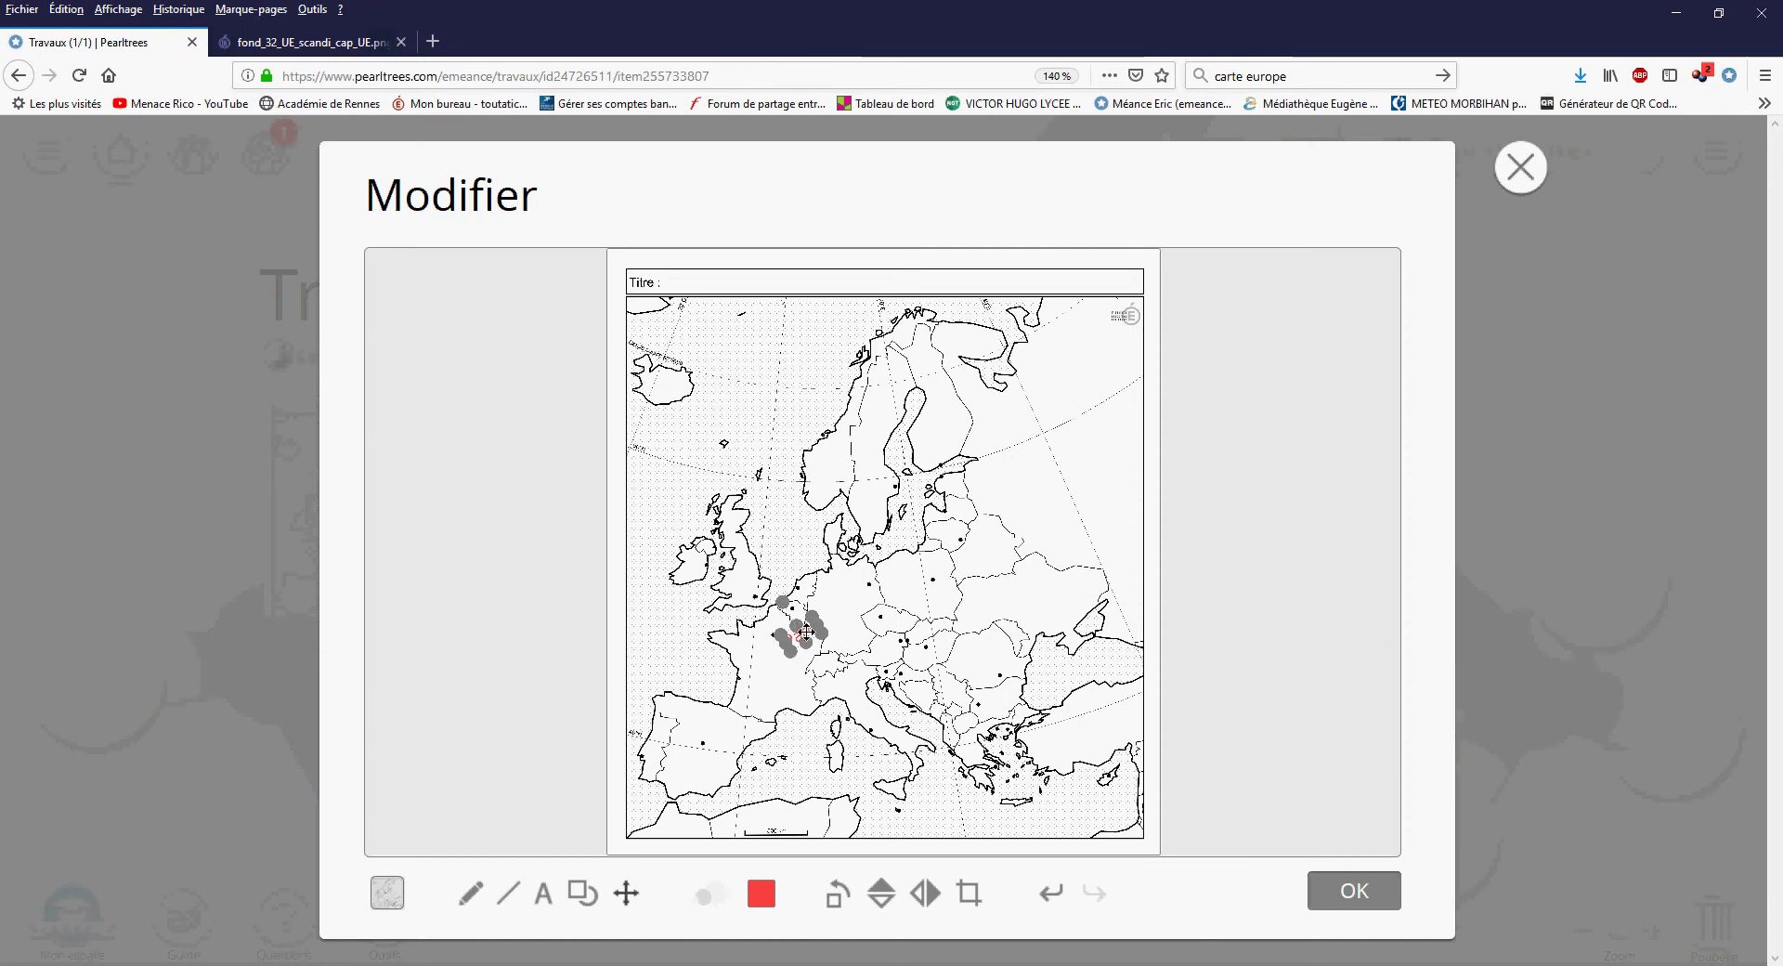
left_click_drag(805, 633, 954, 538)
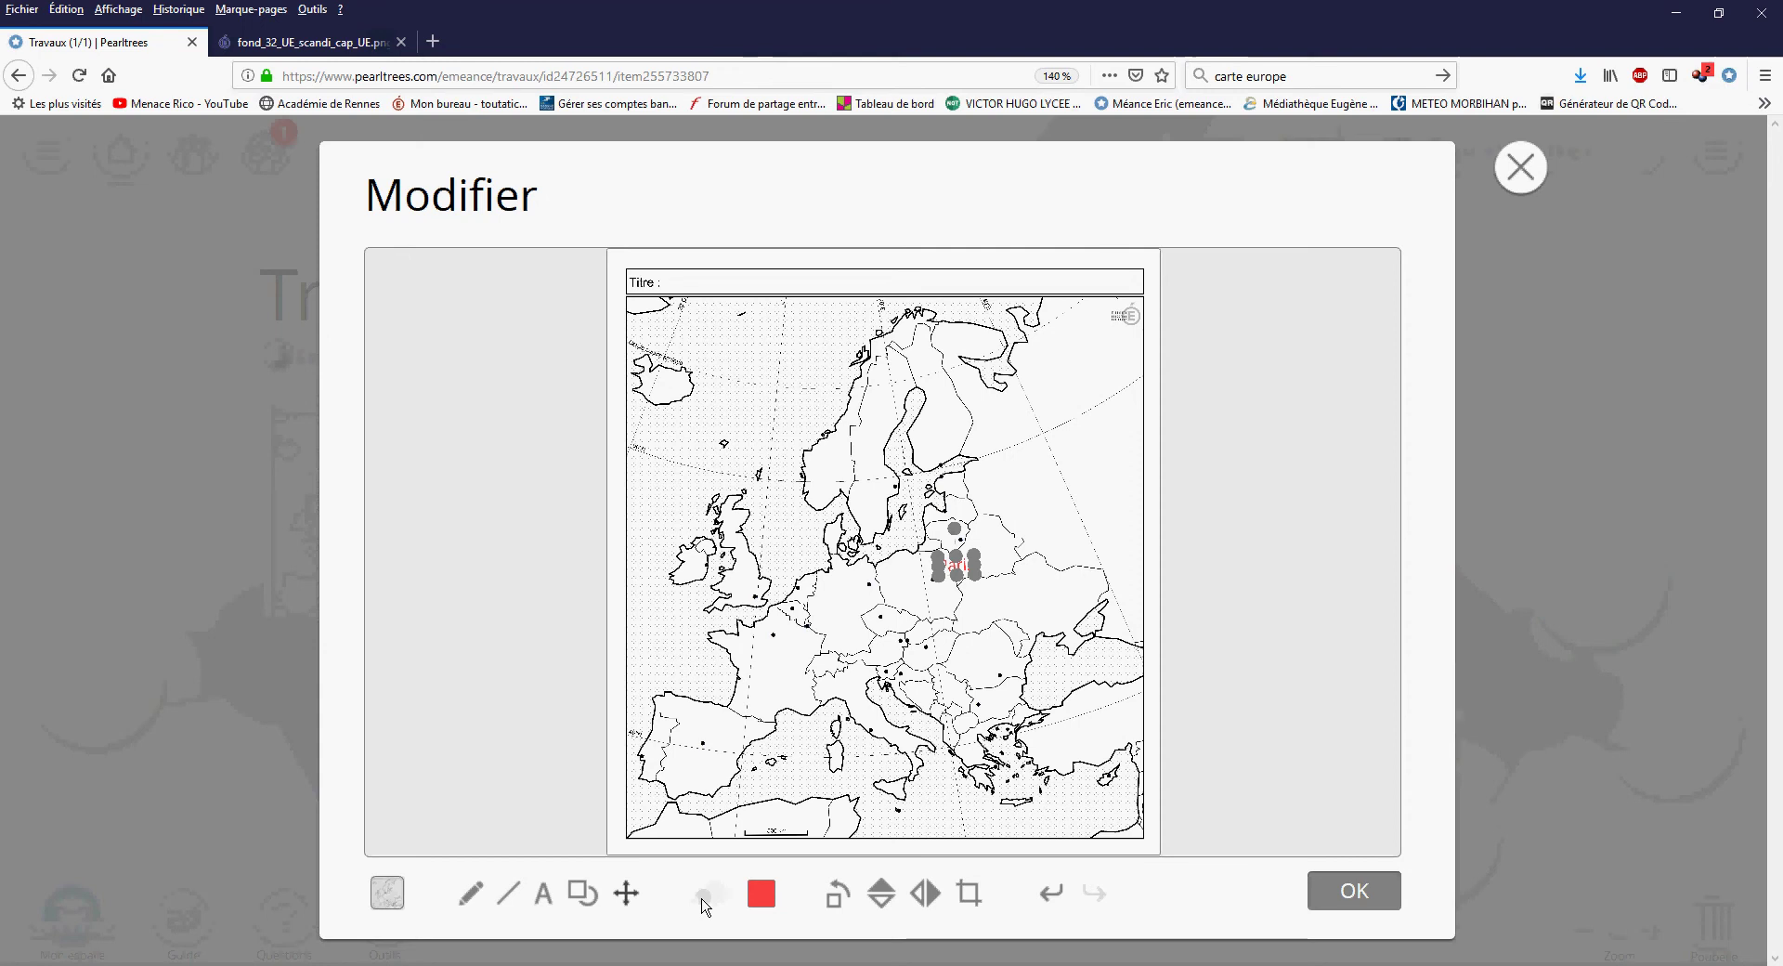
Place an outlined circle over Russia, east of the Baltic countries, and colour it yellow-orange
left_click(578, 892)
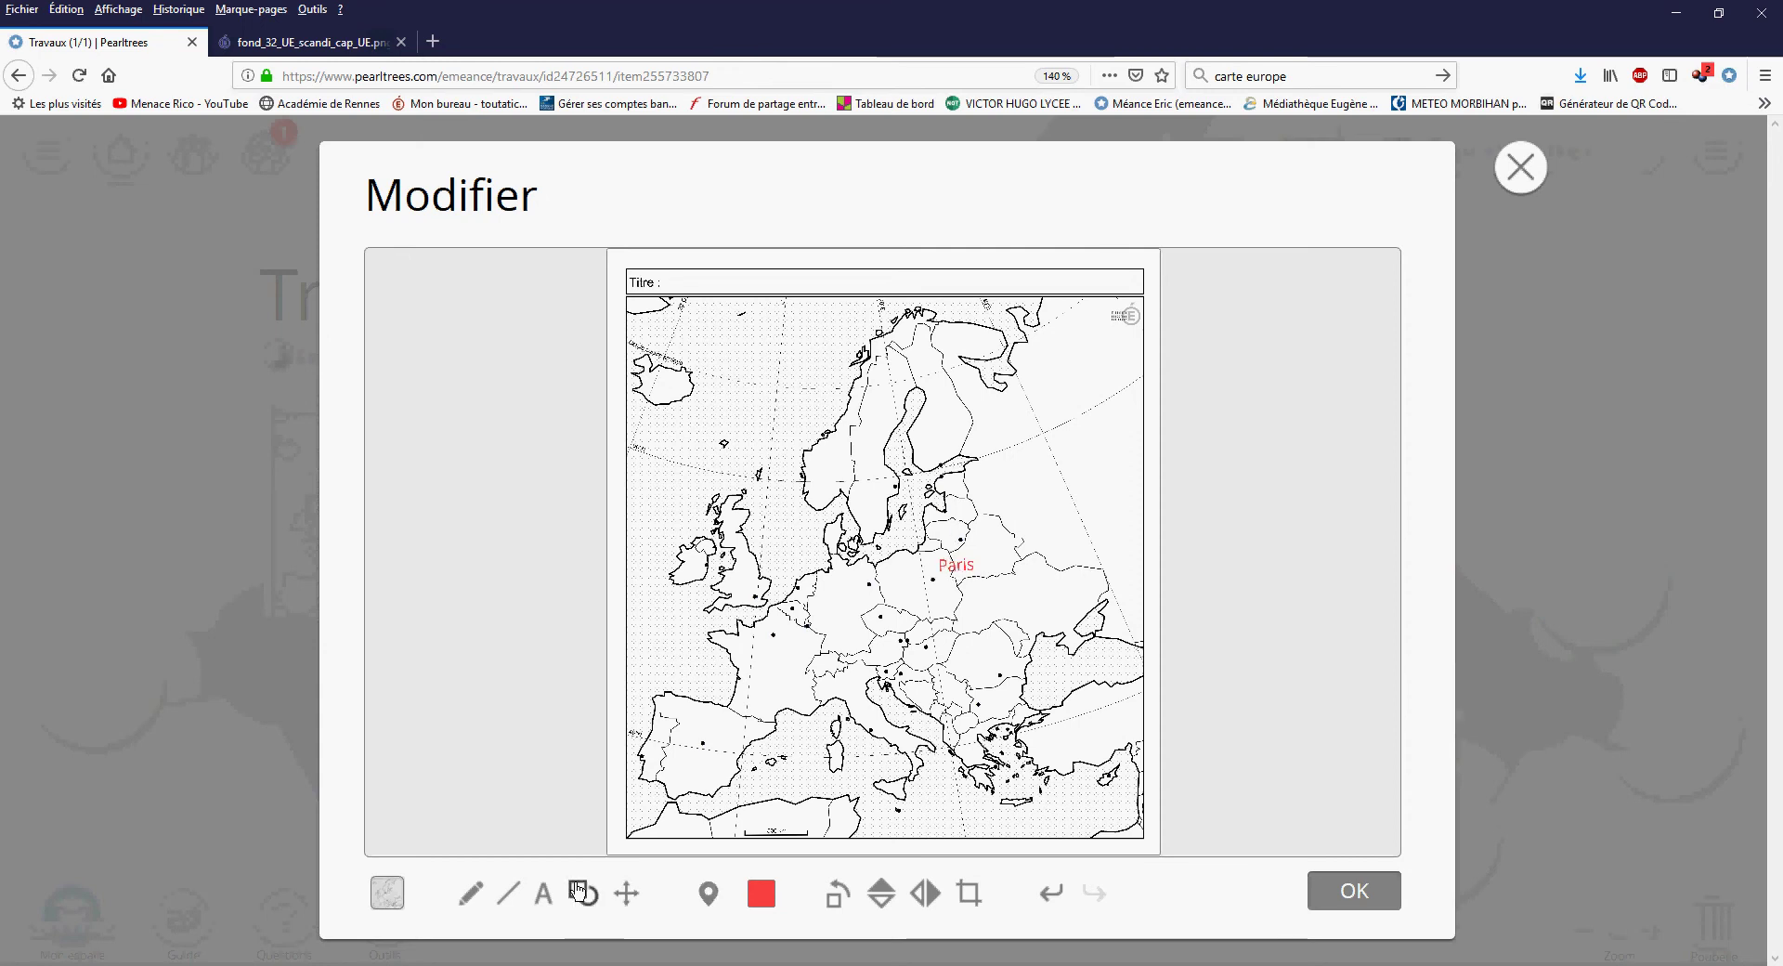
left_click(707, 893)
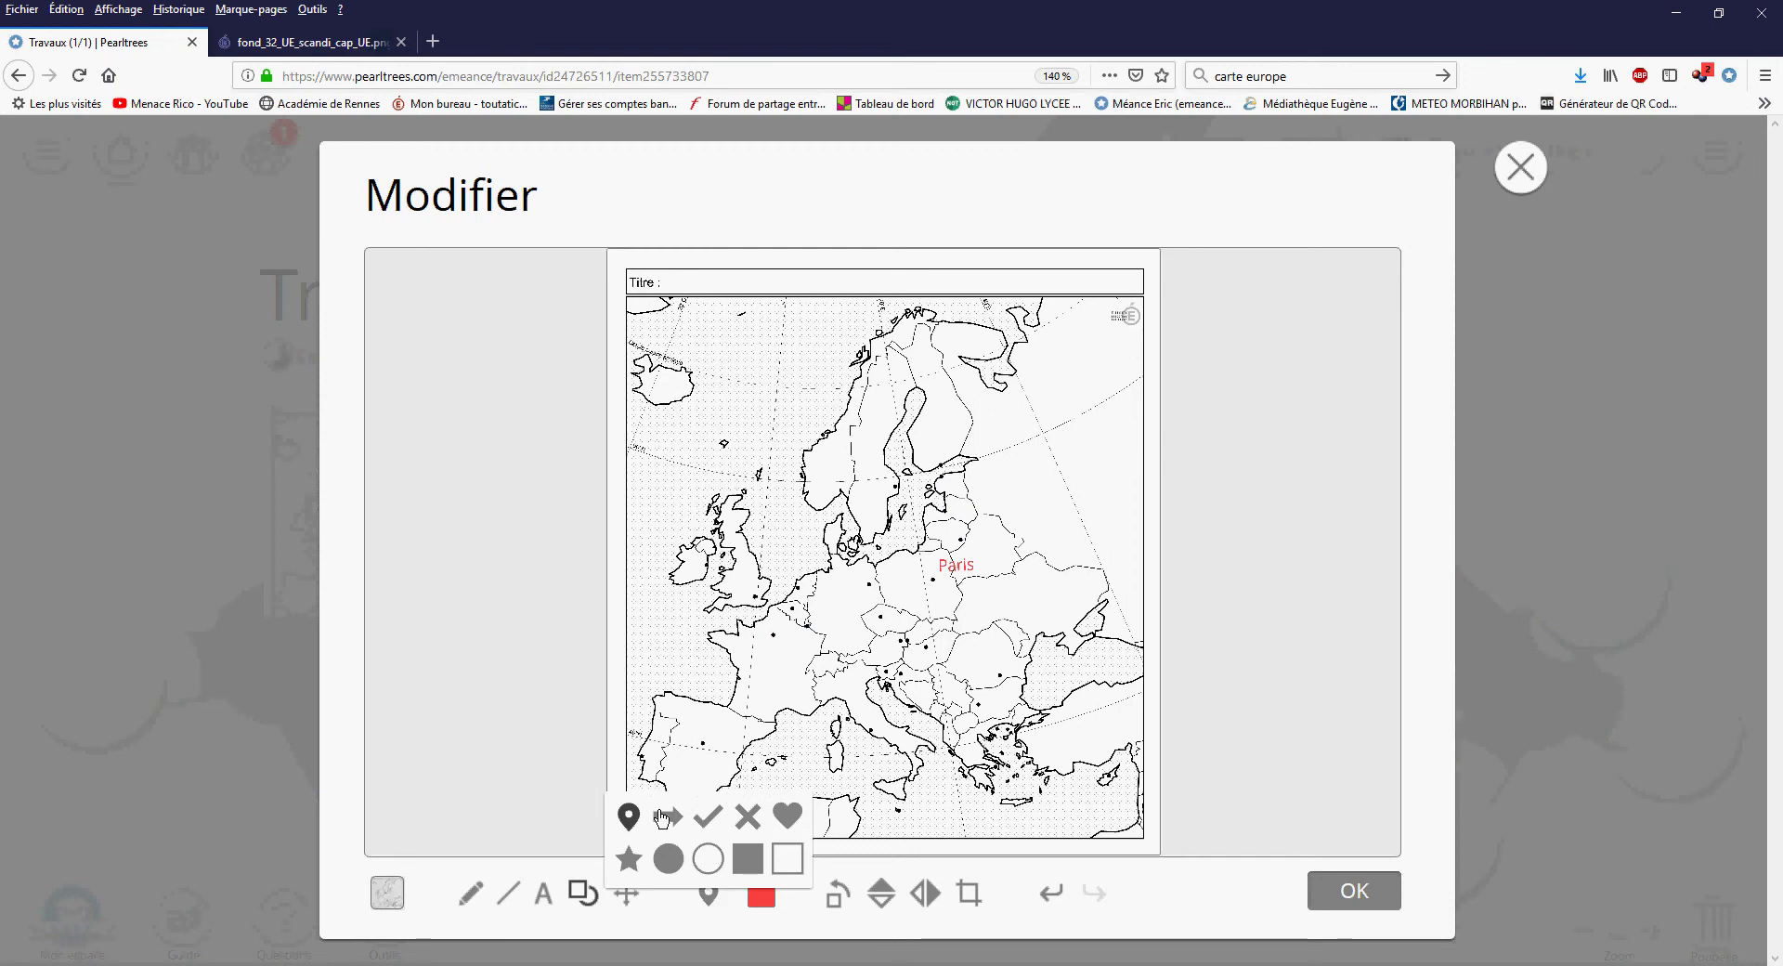
left_click(708, 859)
left_click(1050, 468)
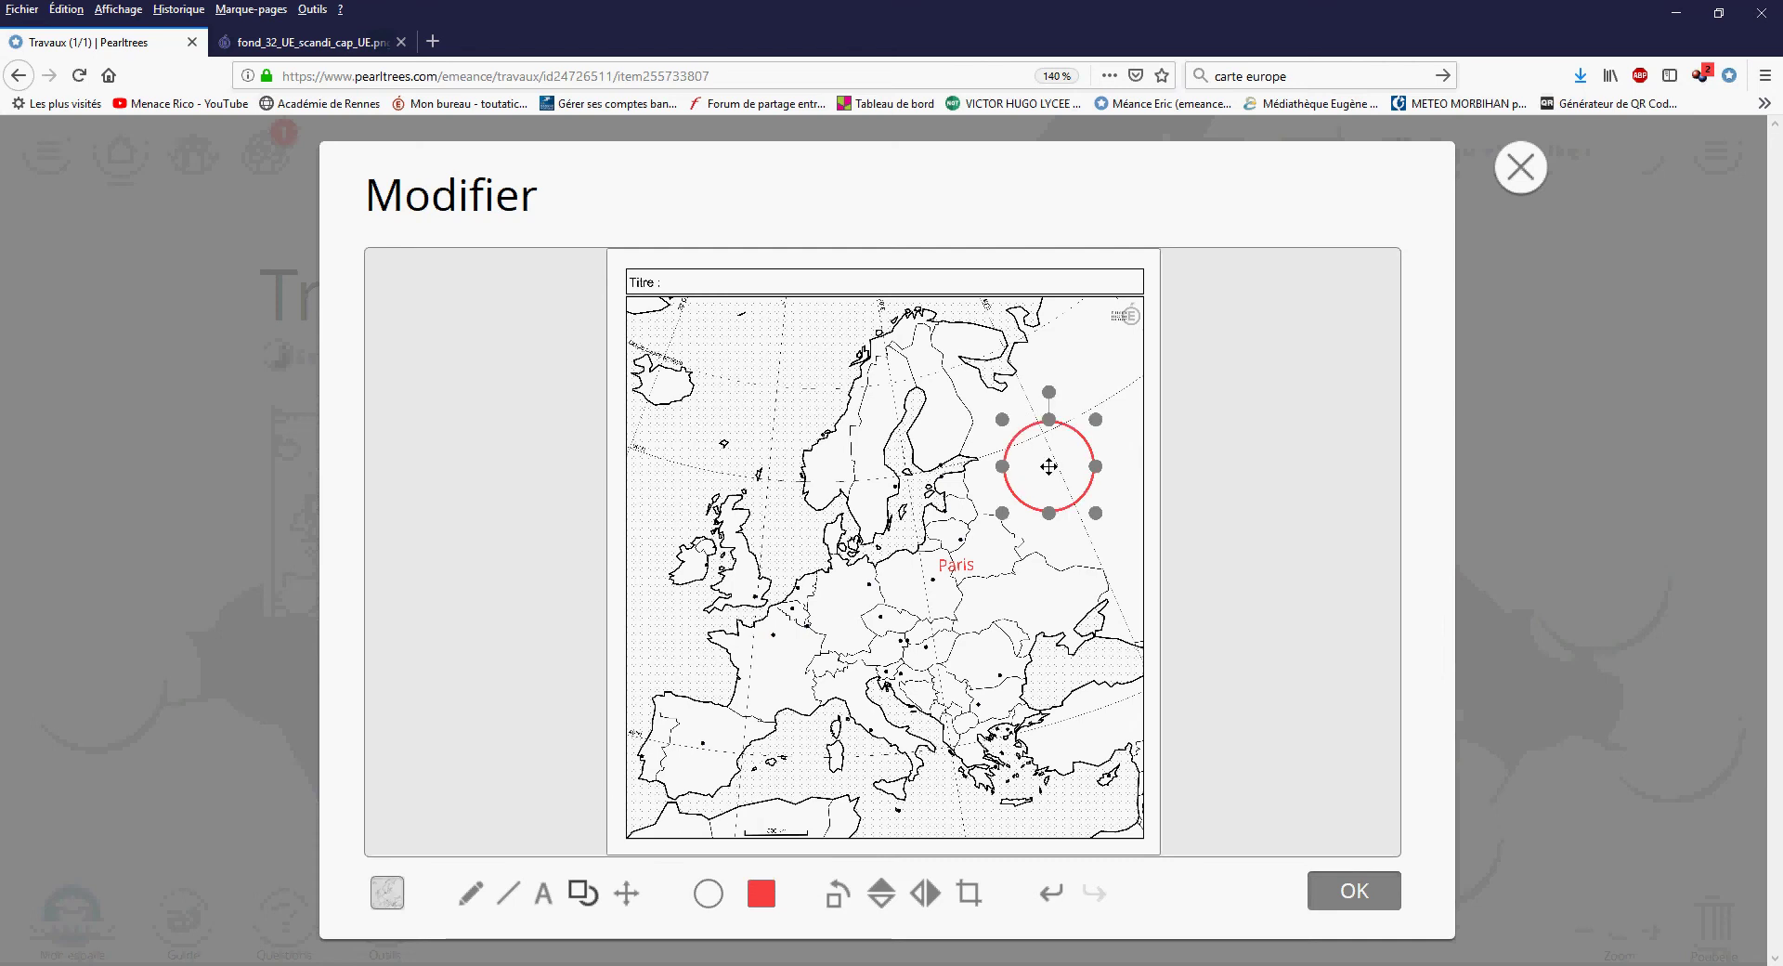
left_click(767, 895)
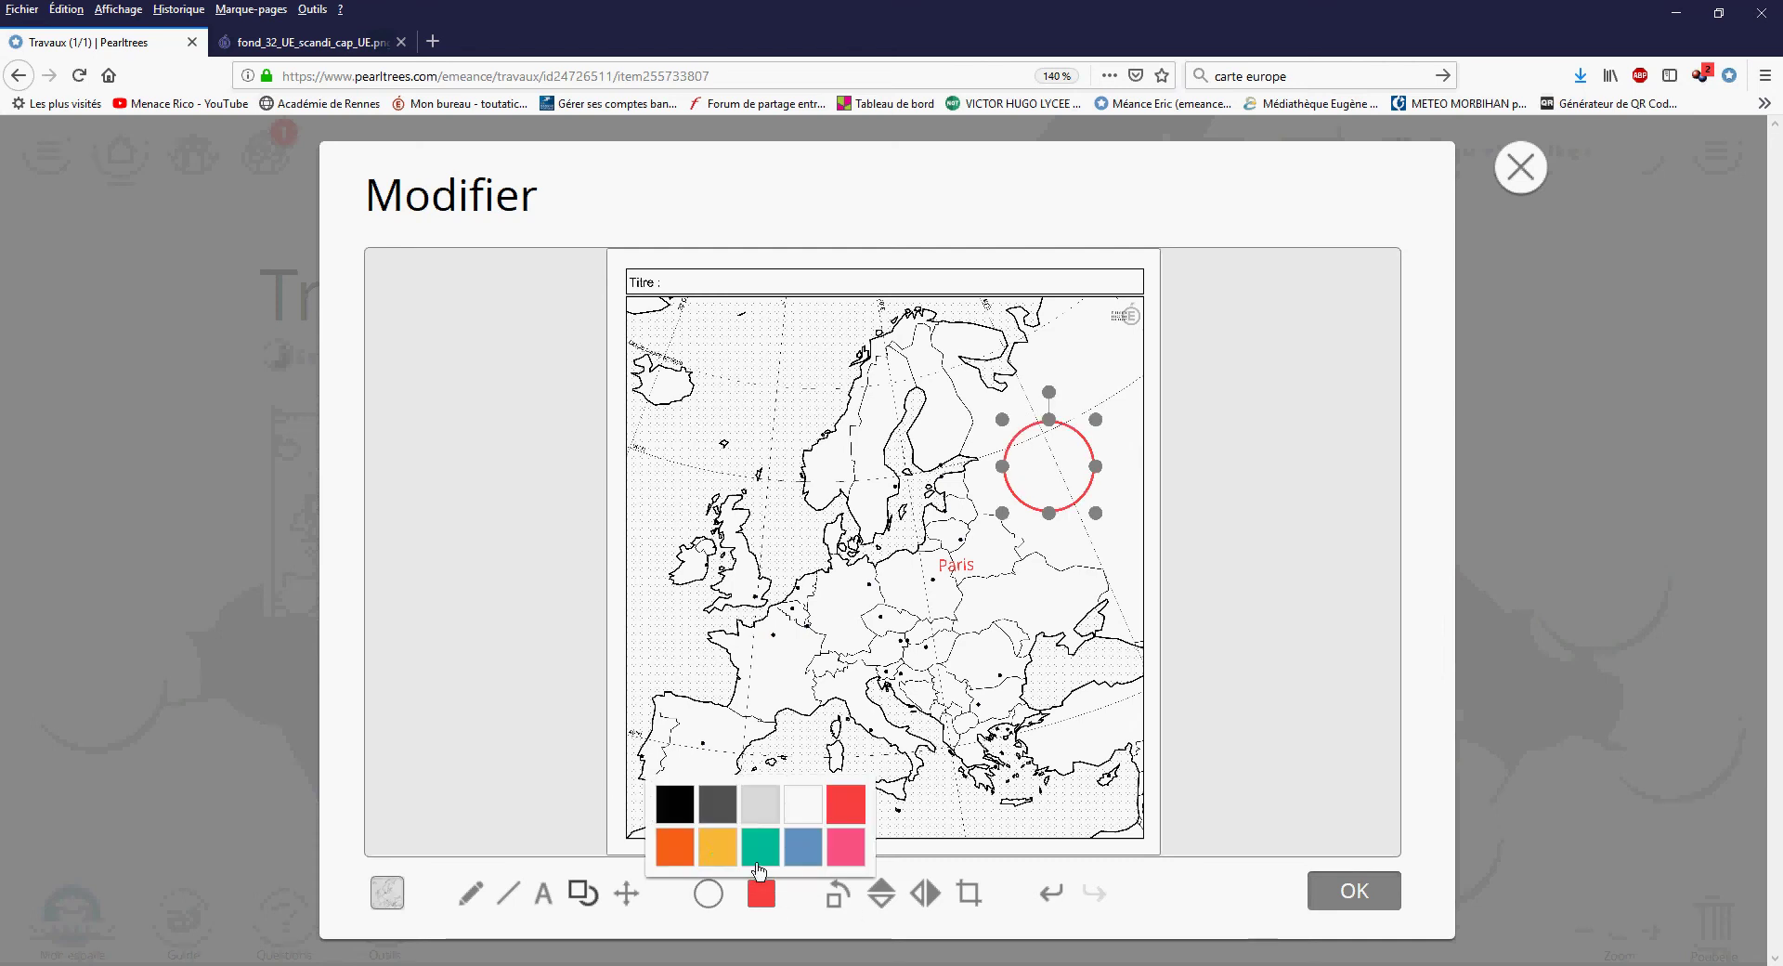
left_click(718, 847)
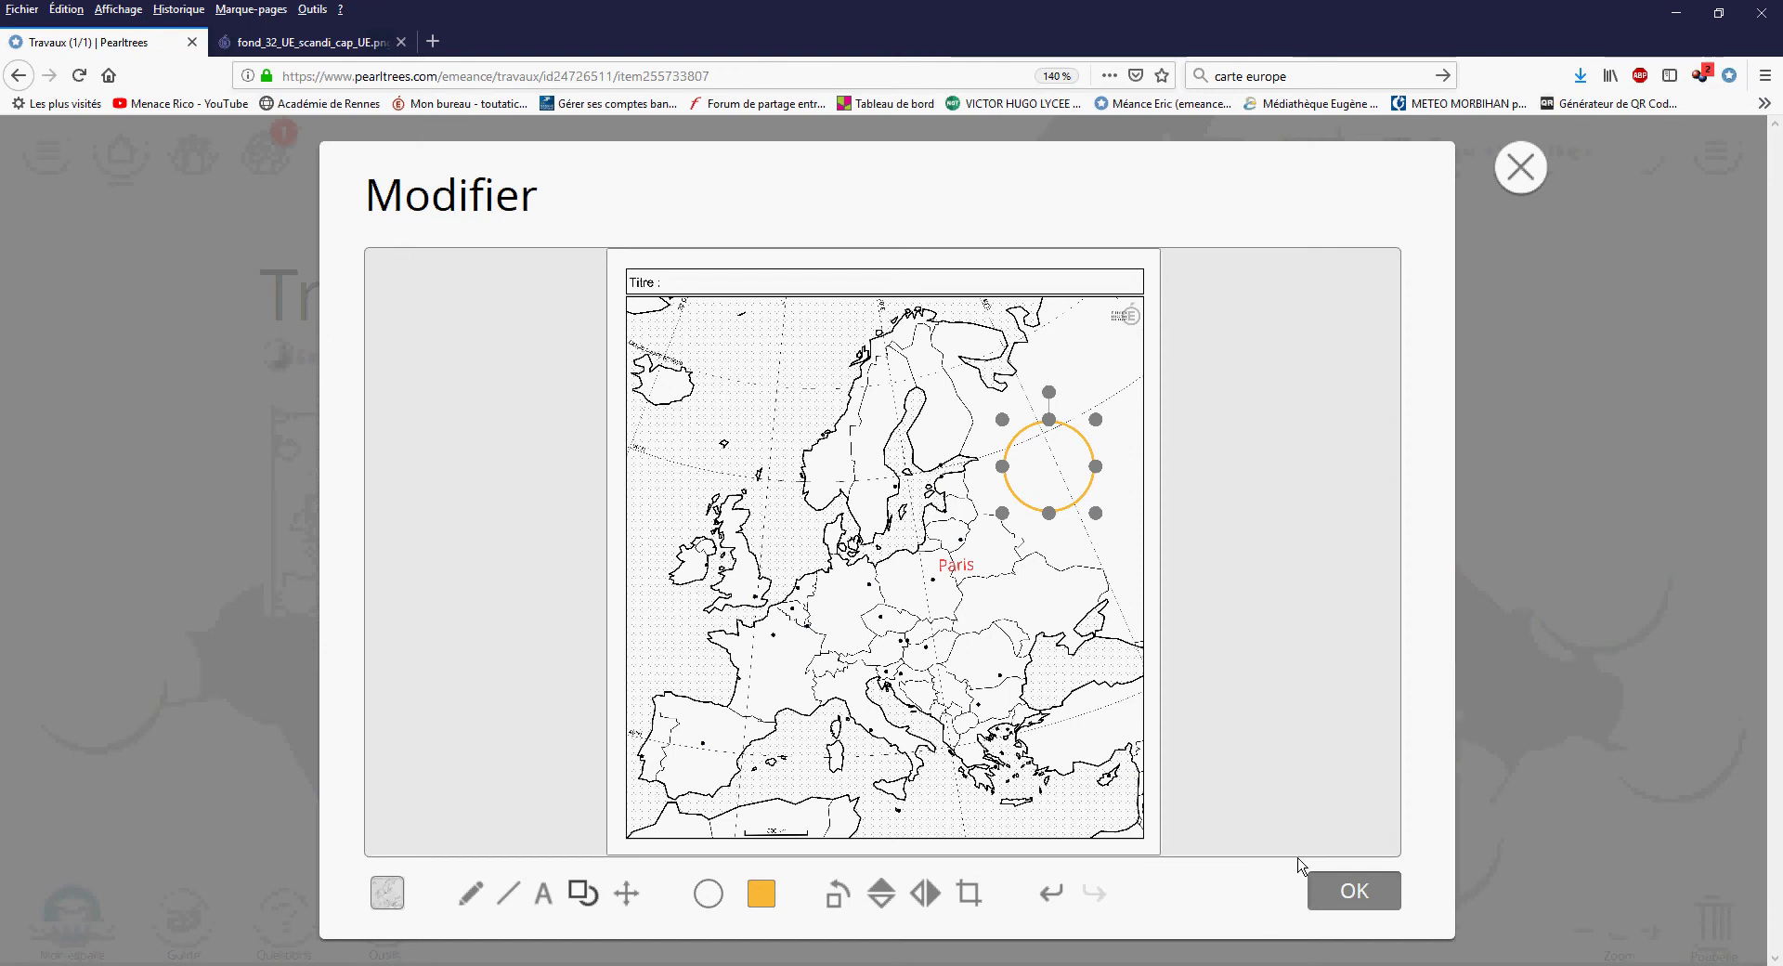
Save the image edits and look over the annotated map
left_click(1337, 889)
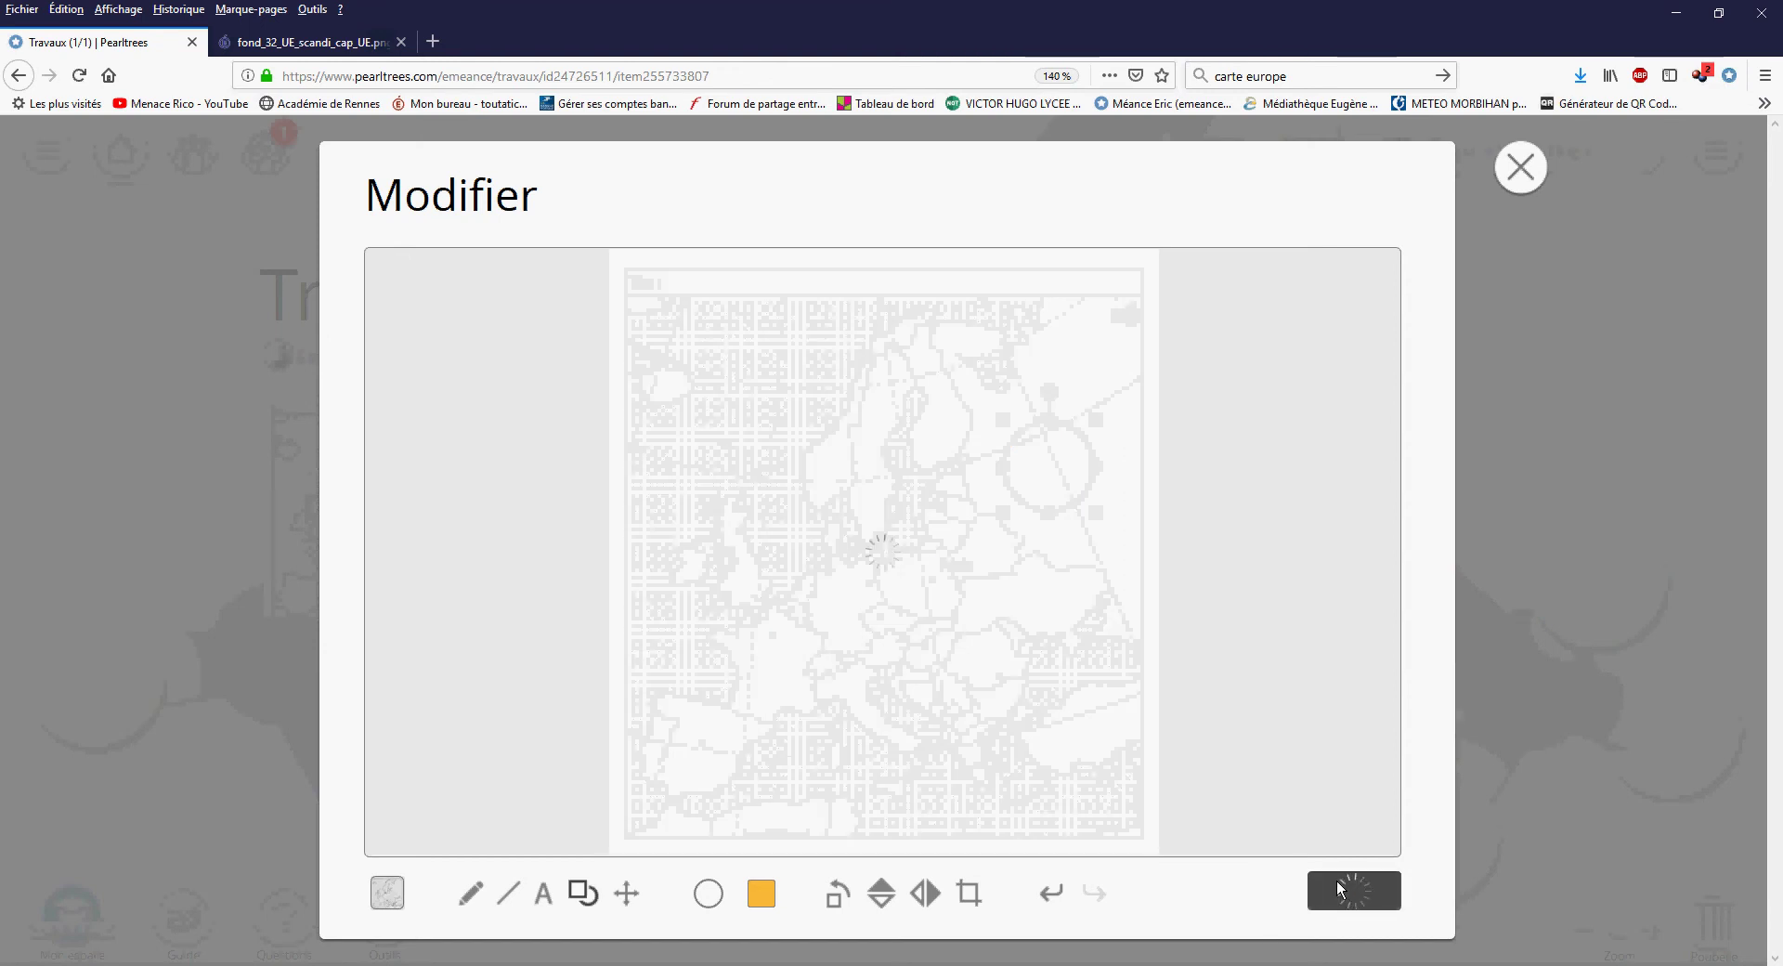
scroll(799, 643, "down", 4)
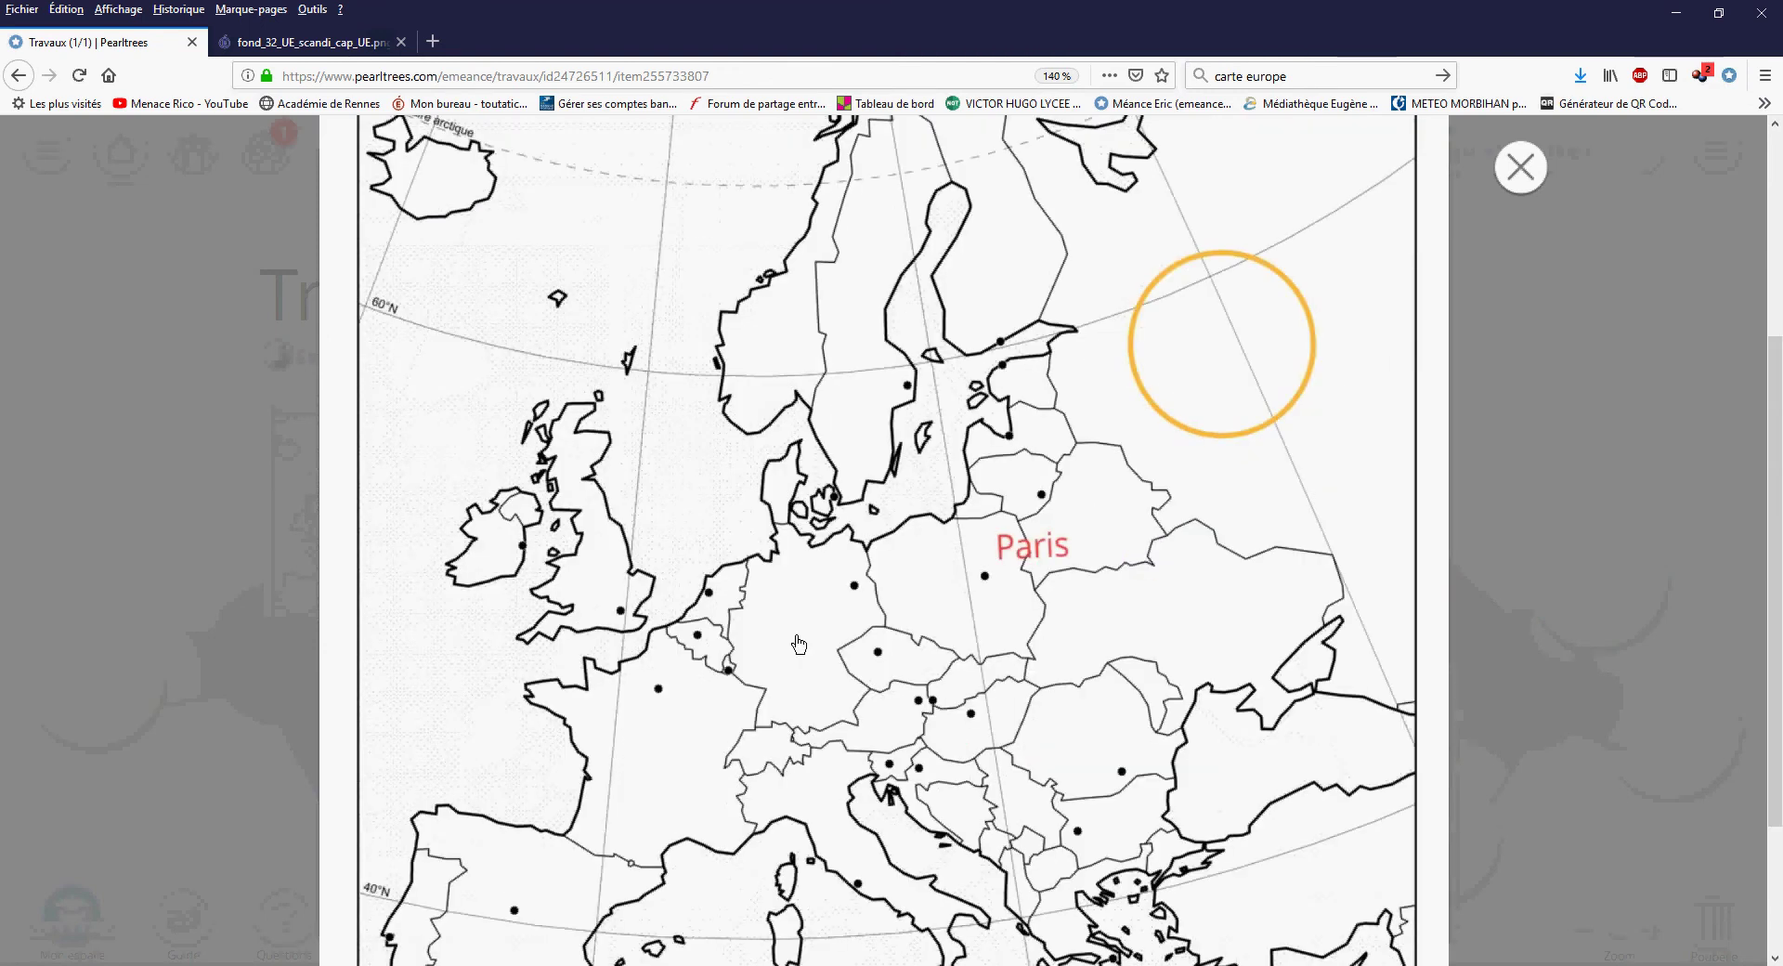
scroll(799, 642, "up", 4)
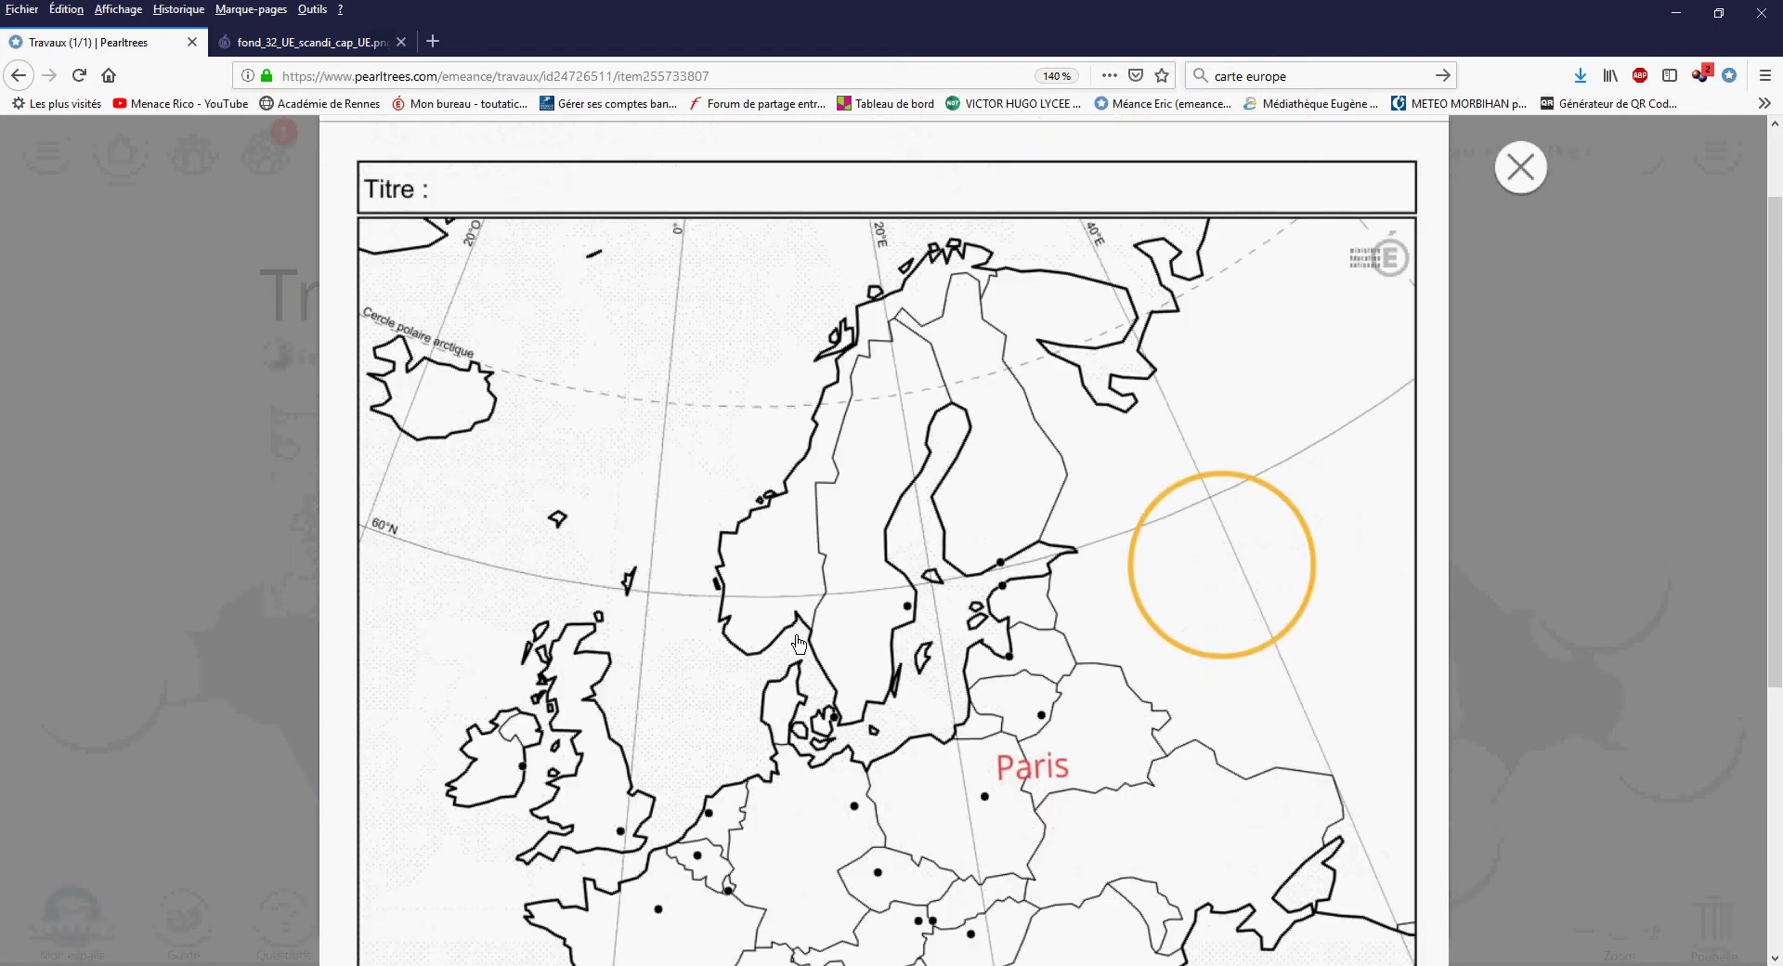
scroll(799, 643, "down", 4)
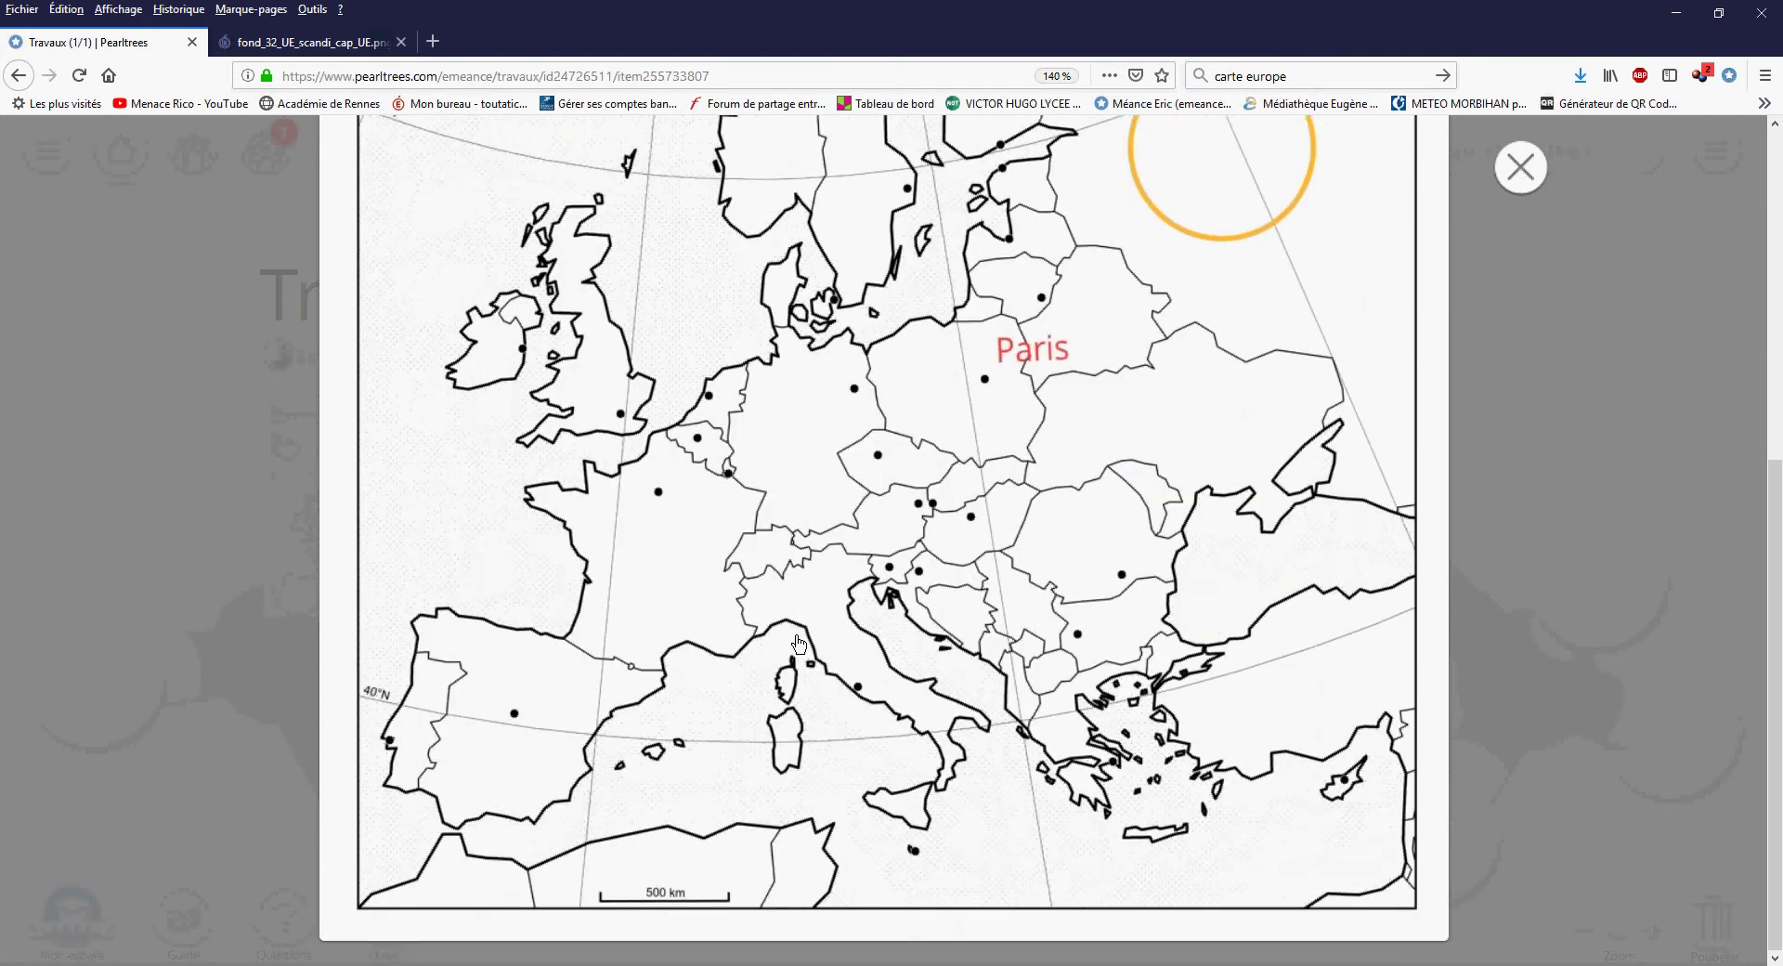
scroll(799, 643, "up", 5)
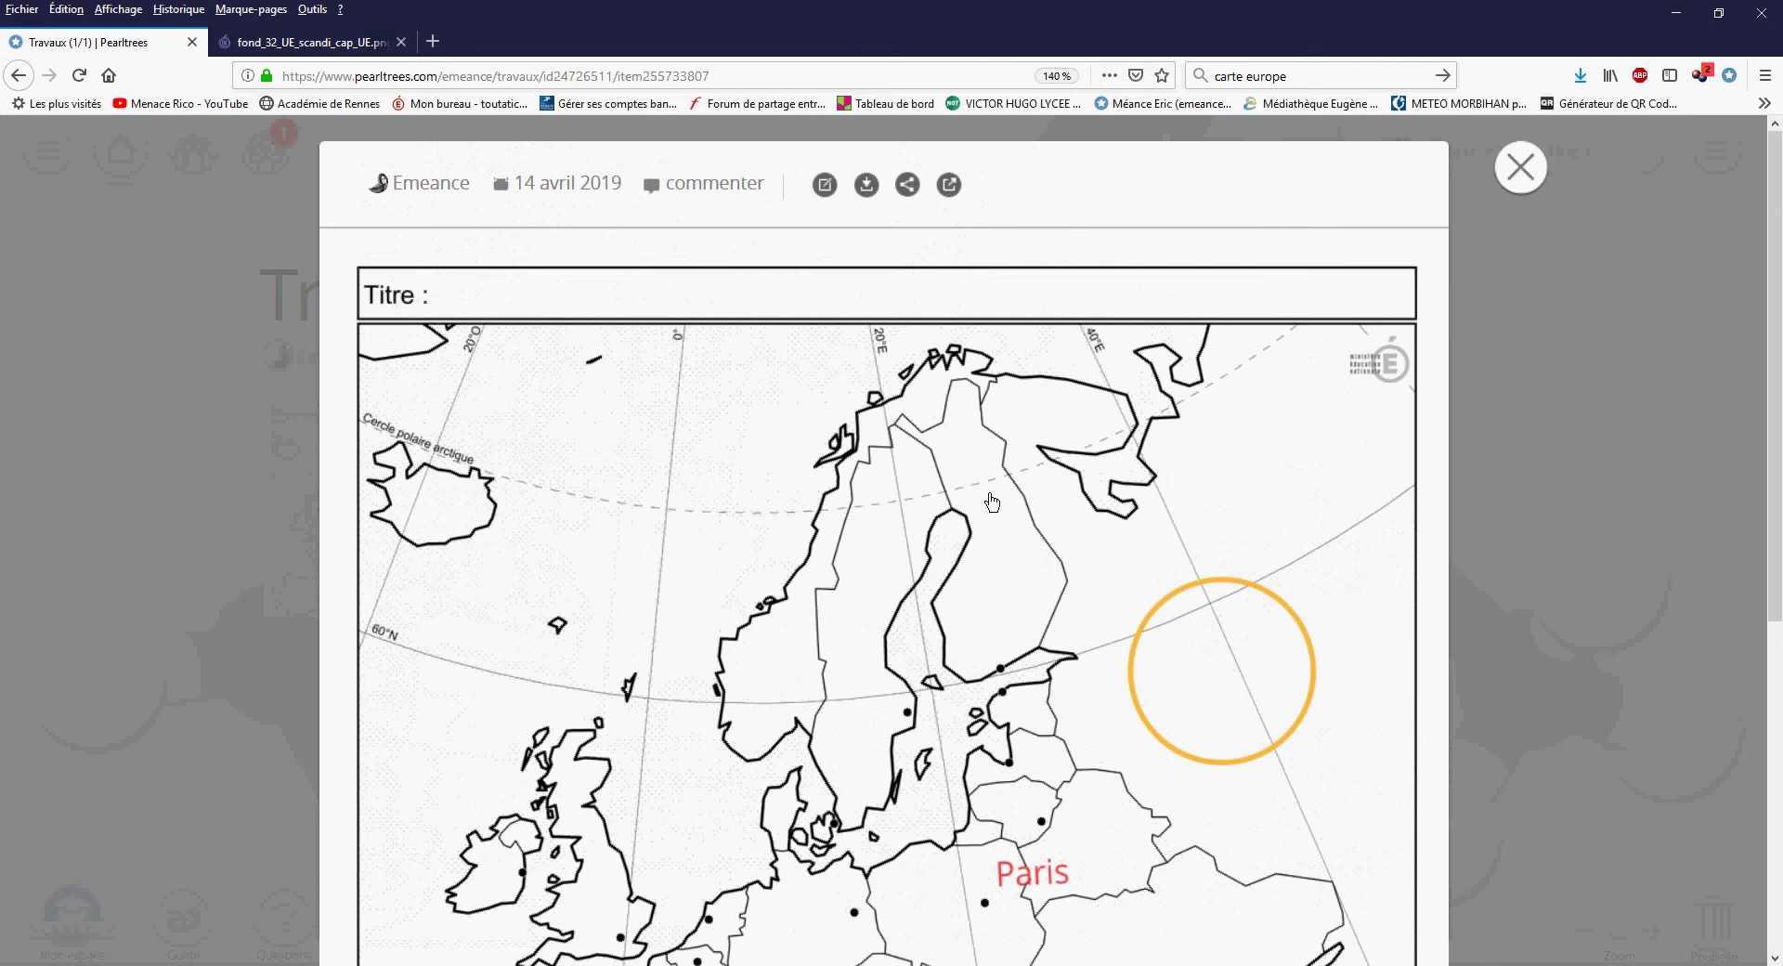
Share the map through the Élèves directory, selecting the three demo student accounts as recipients
left_click(909, 185)
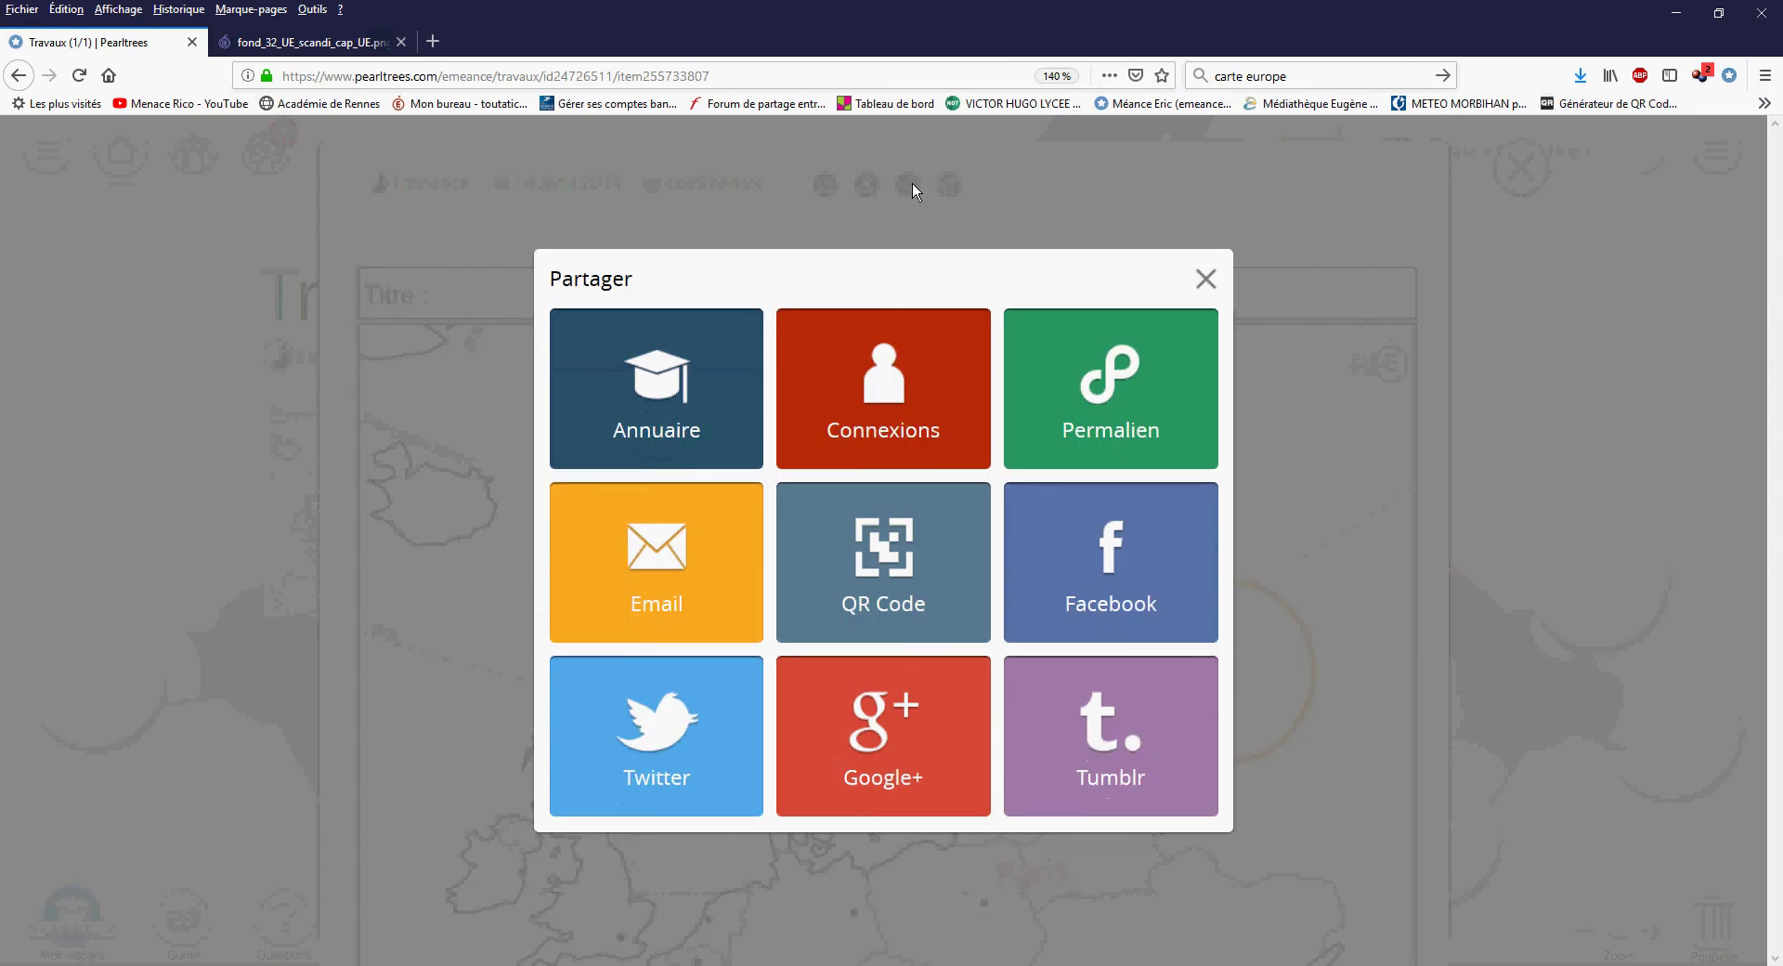
left_click(662, 388)
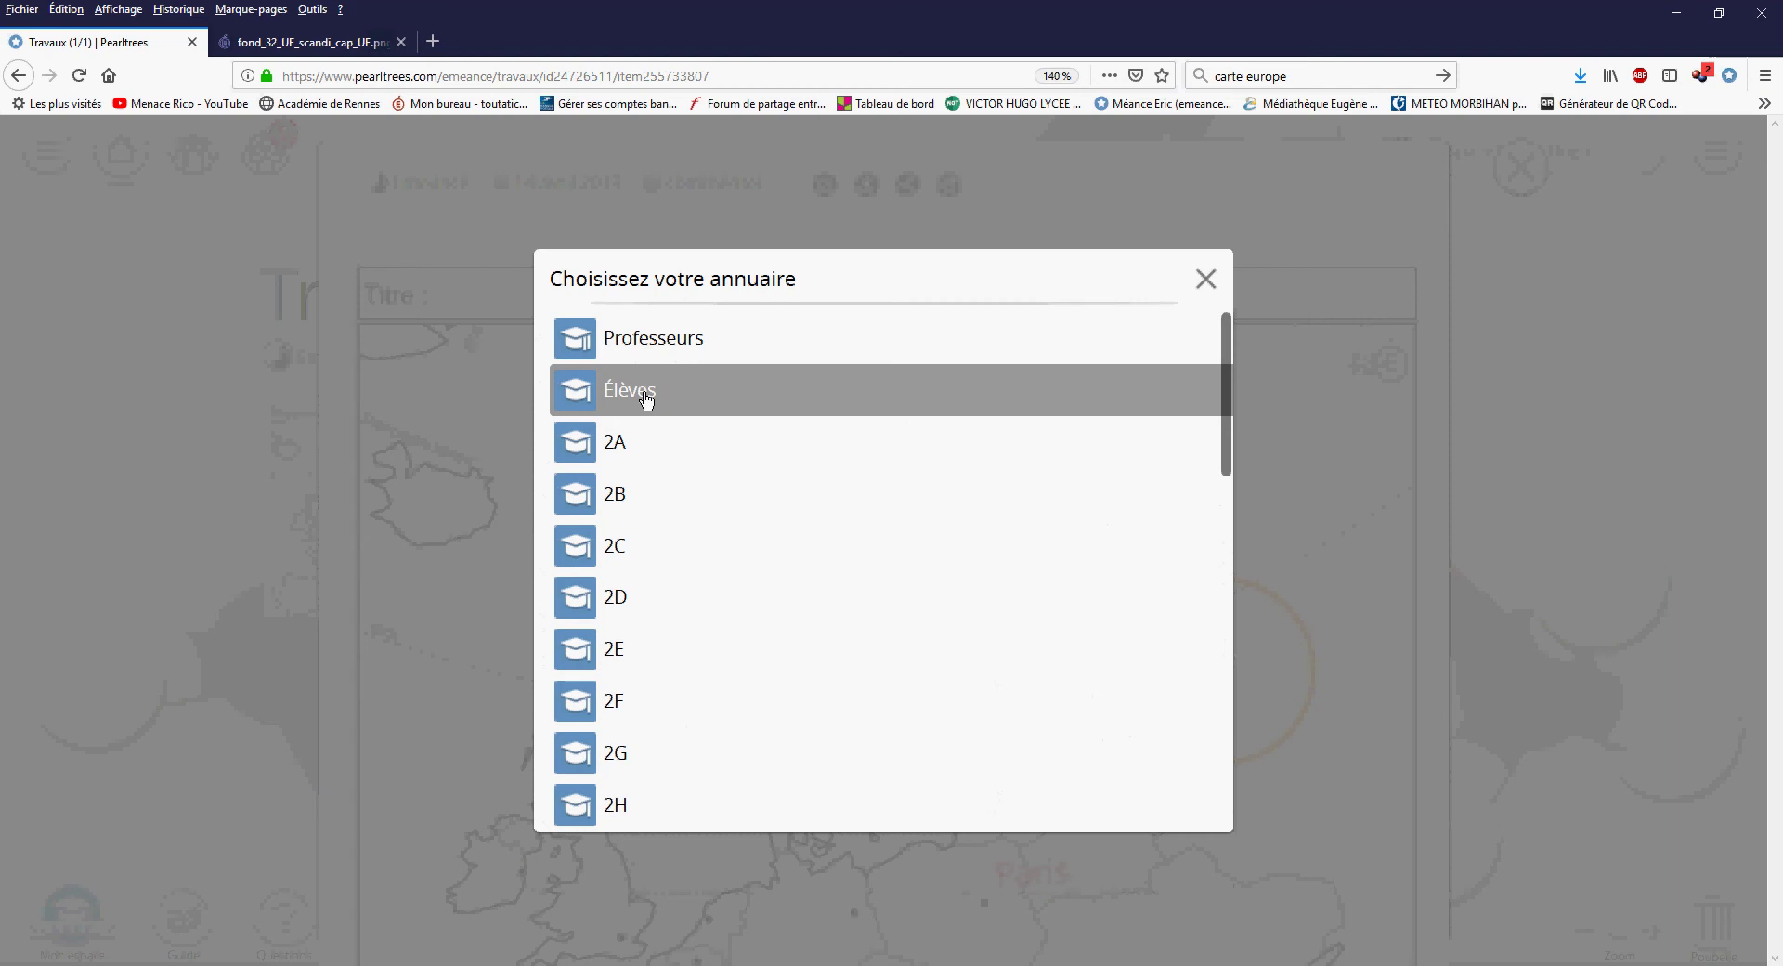
left_click(647, 399)
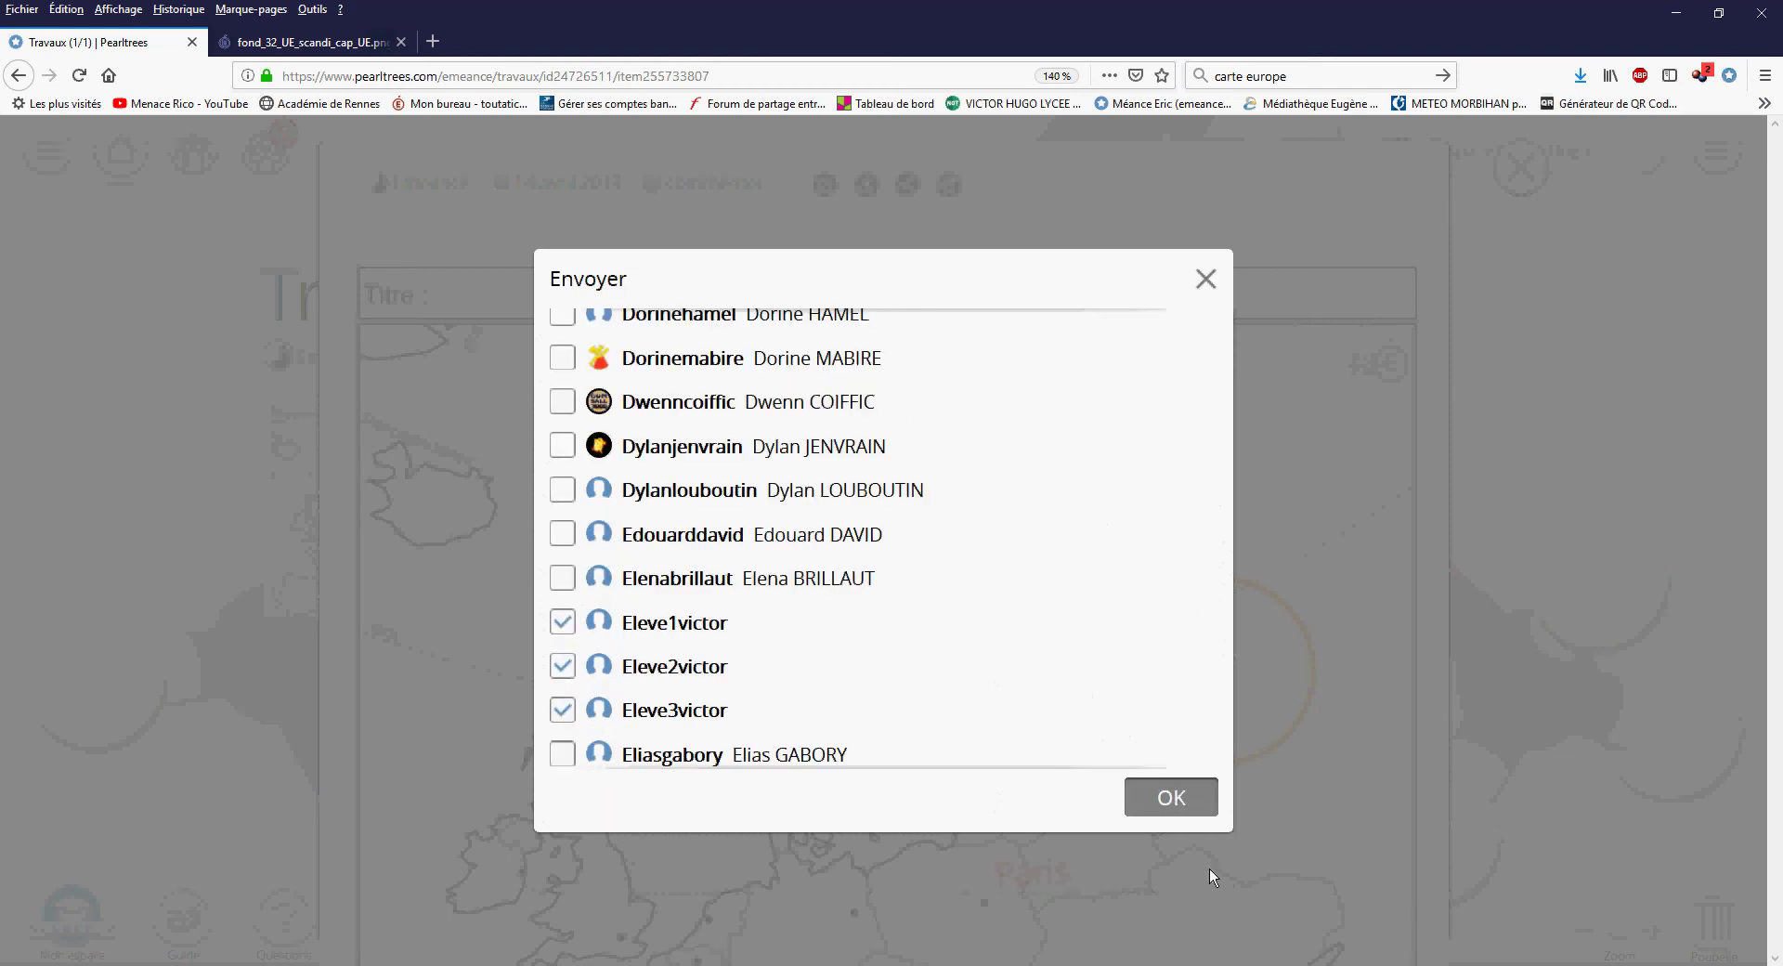
left_click(1172, 797)
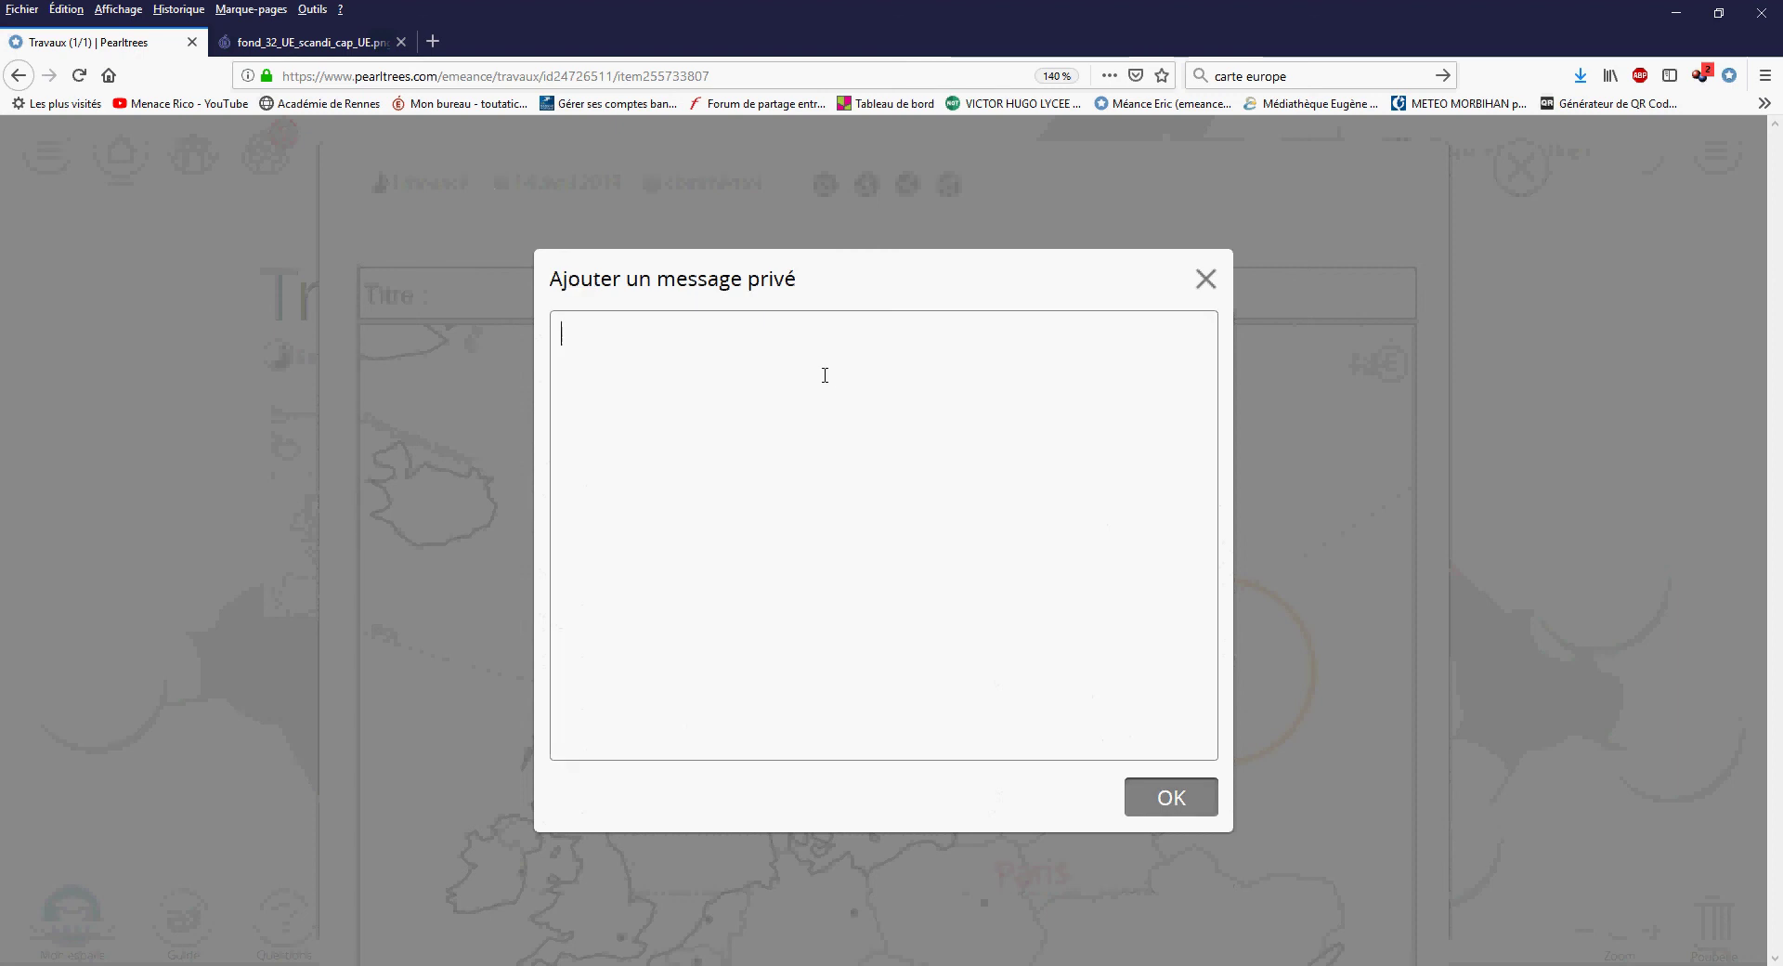
Send the map with a private message asking students to name and place the capitals by 15 avril, and close the map
type("Place cette carte dans ton compte. Avec l'éditeur de Pearltrees , nomme et place les capitales. Ensuite partage cette carte avec moi. Travail à faire pour le 15 avril.  ( si tu n'arrives pas à utiliser l'éditeur ou si ta connexion est trop faible, tu peux télécharger la carte et la modifier avec Paint)")
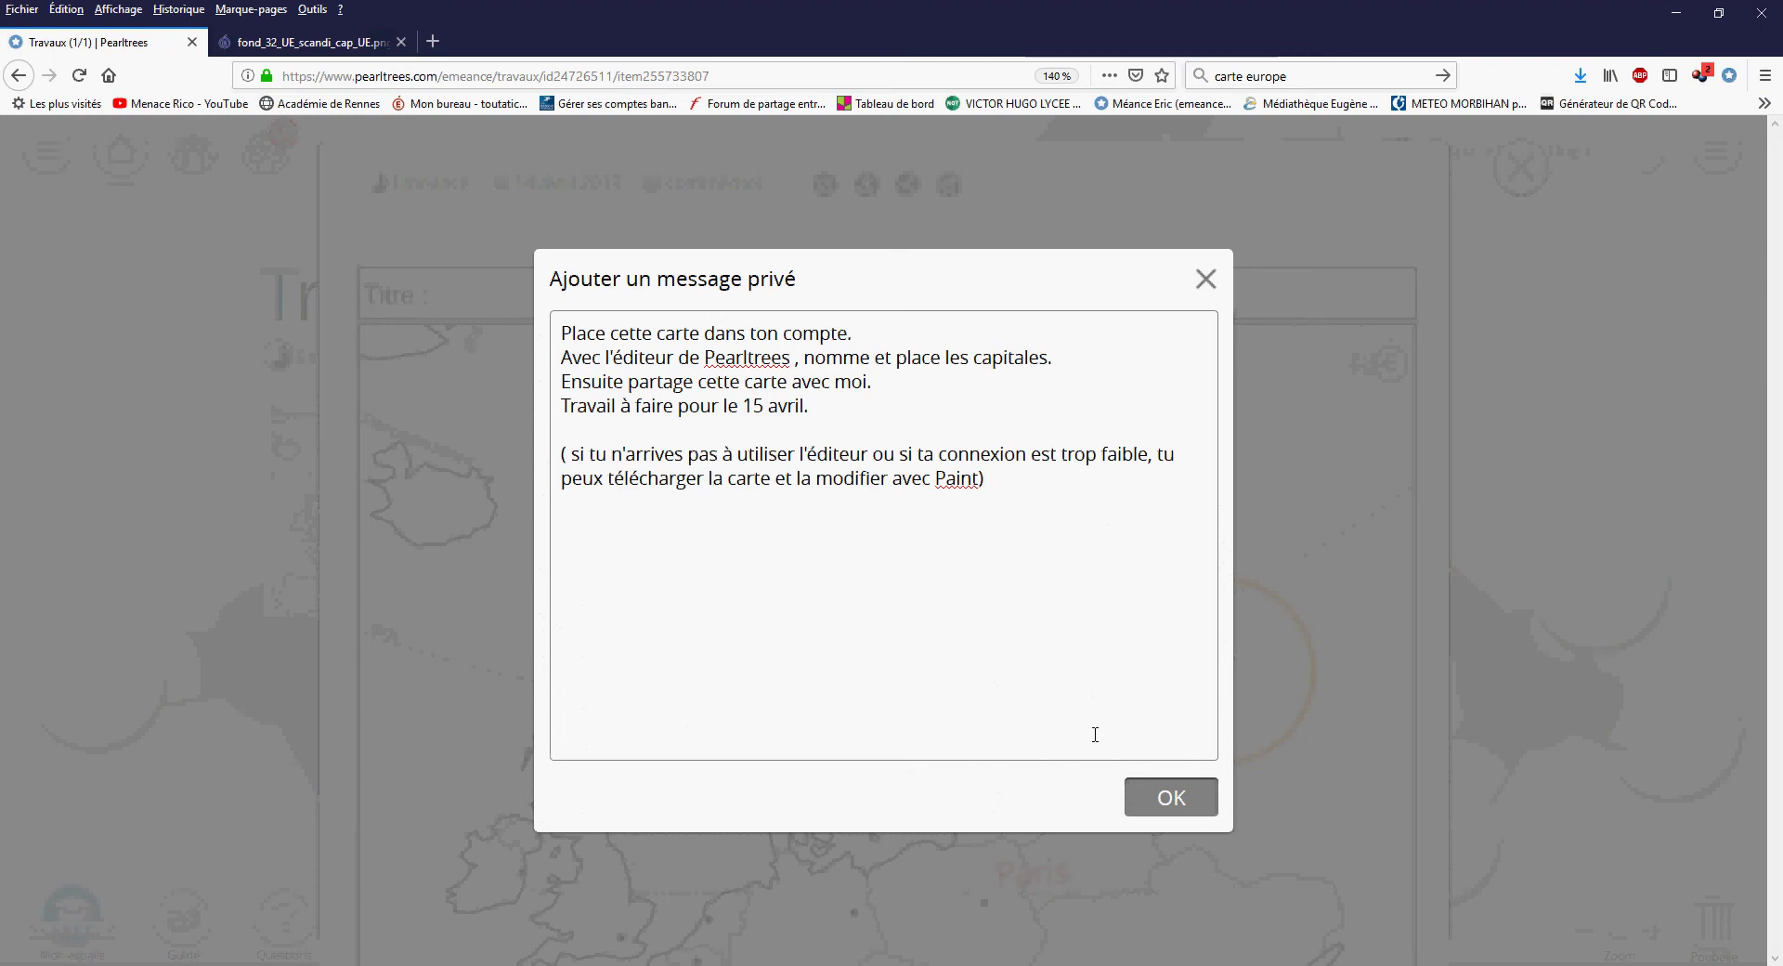
left_click(1172, 798)
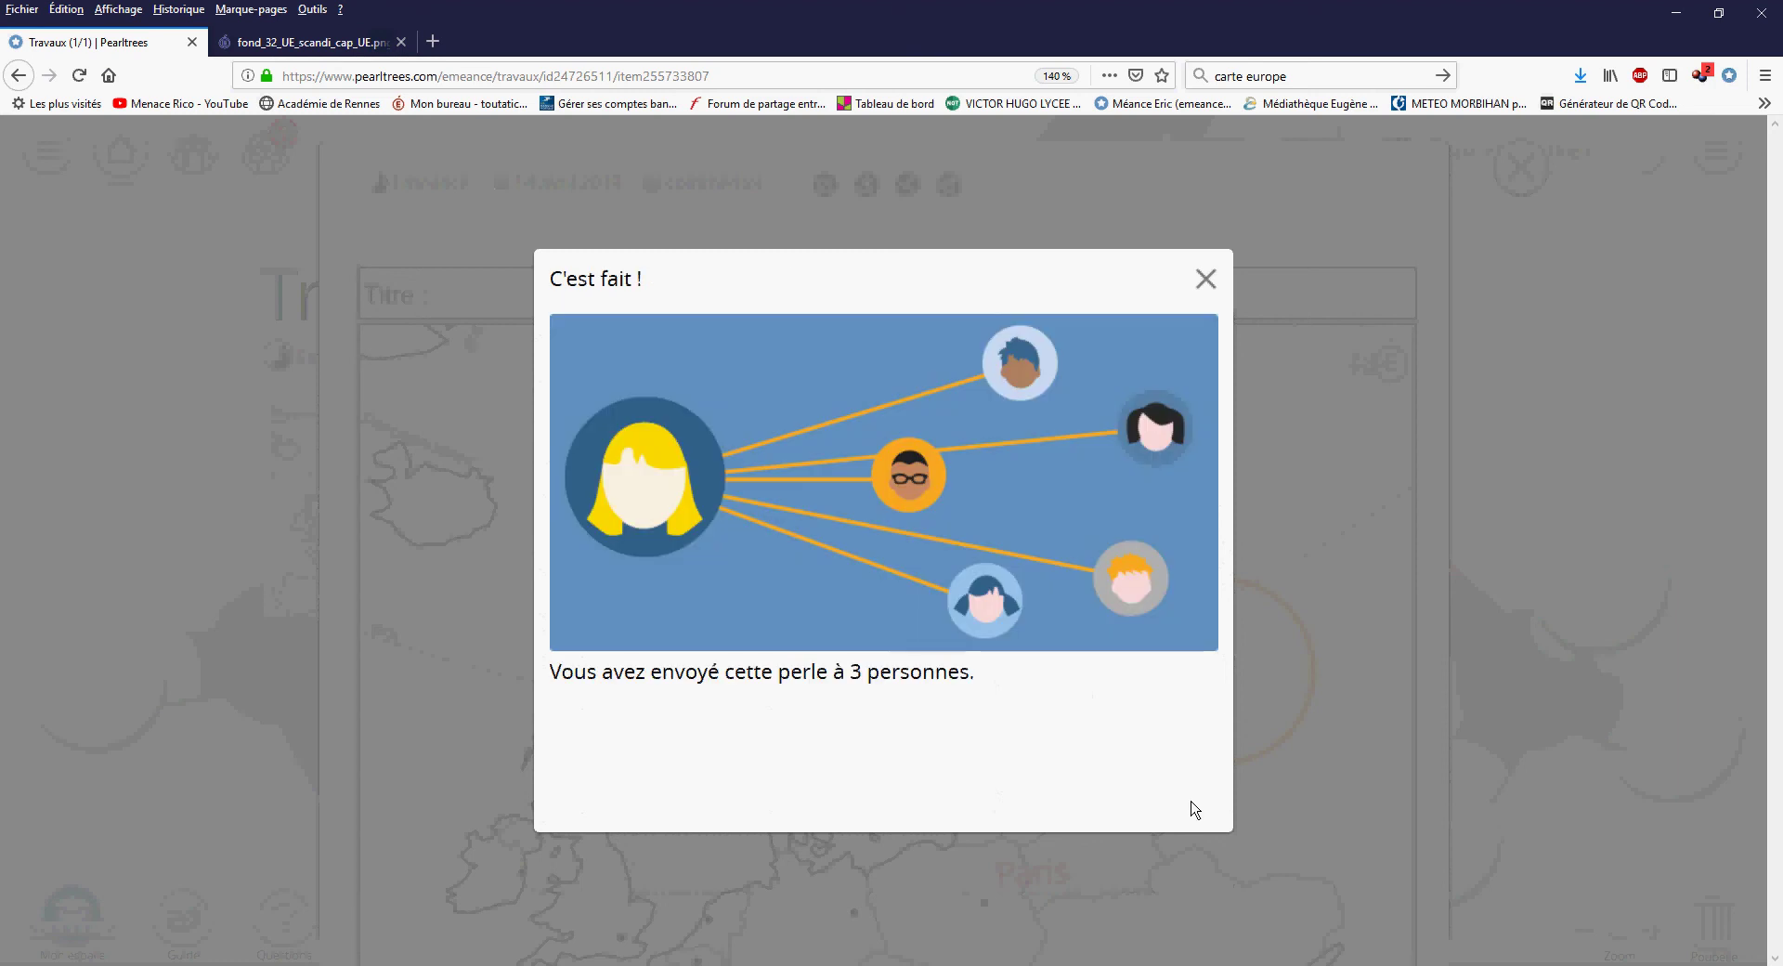
left_click(1206, 281)
left_click(1206, 281)
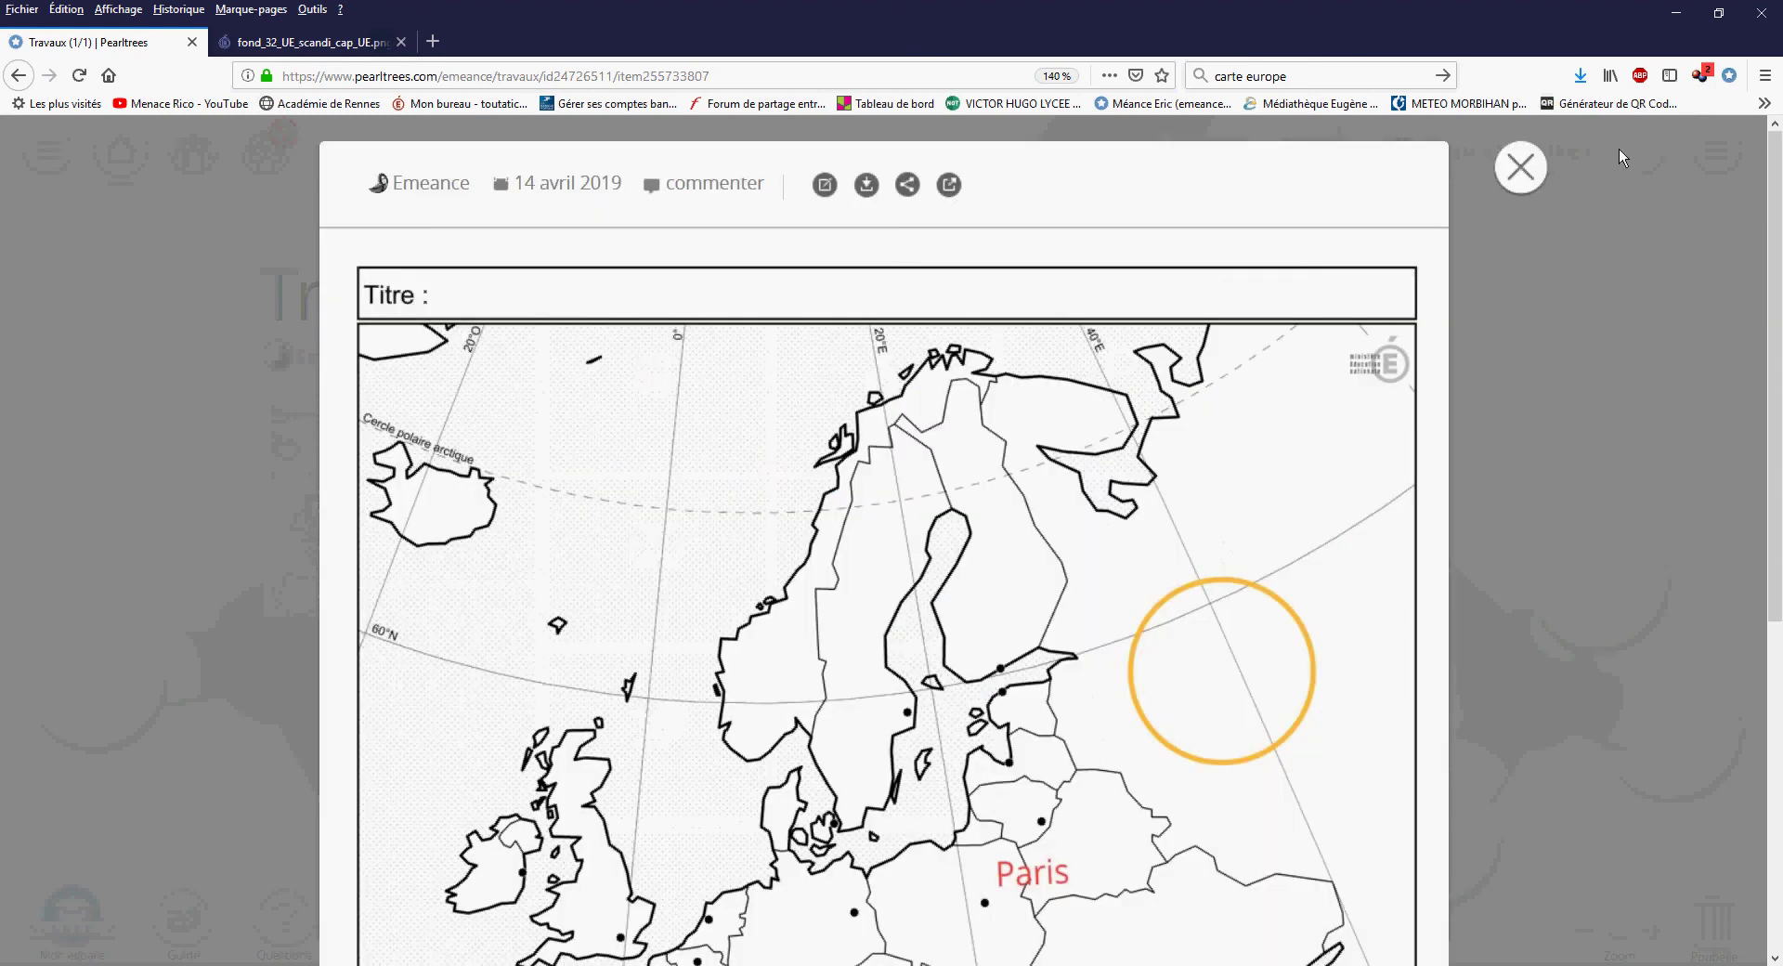
left_click(1522, 167)
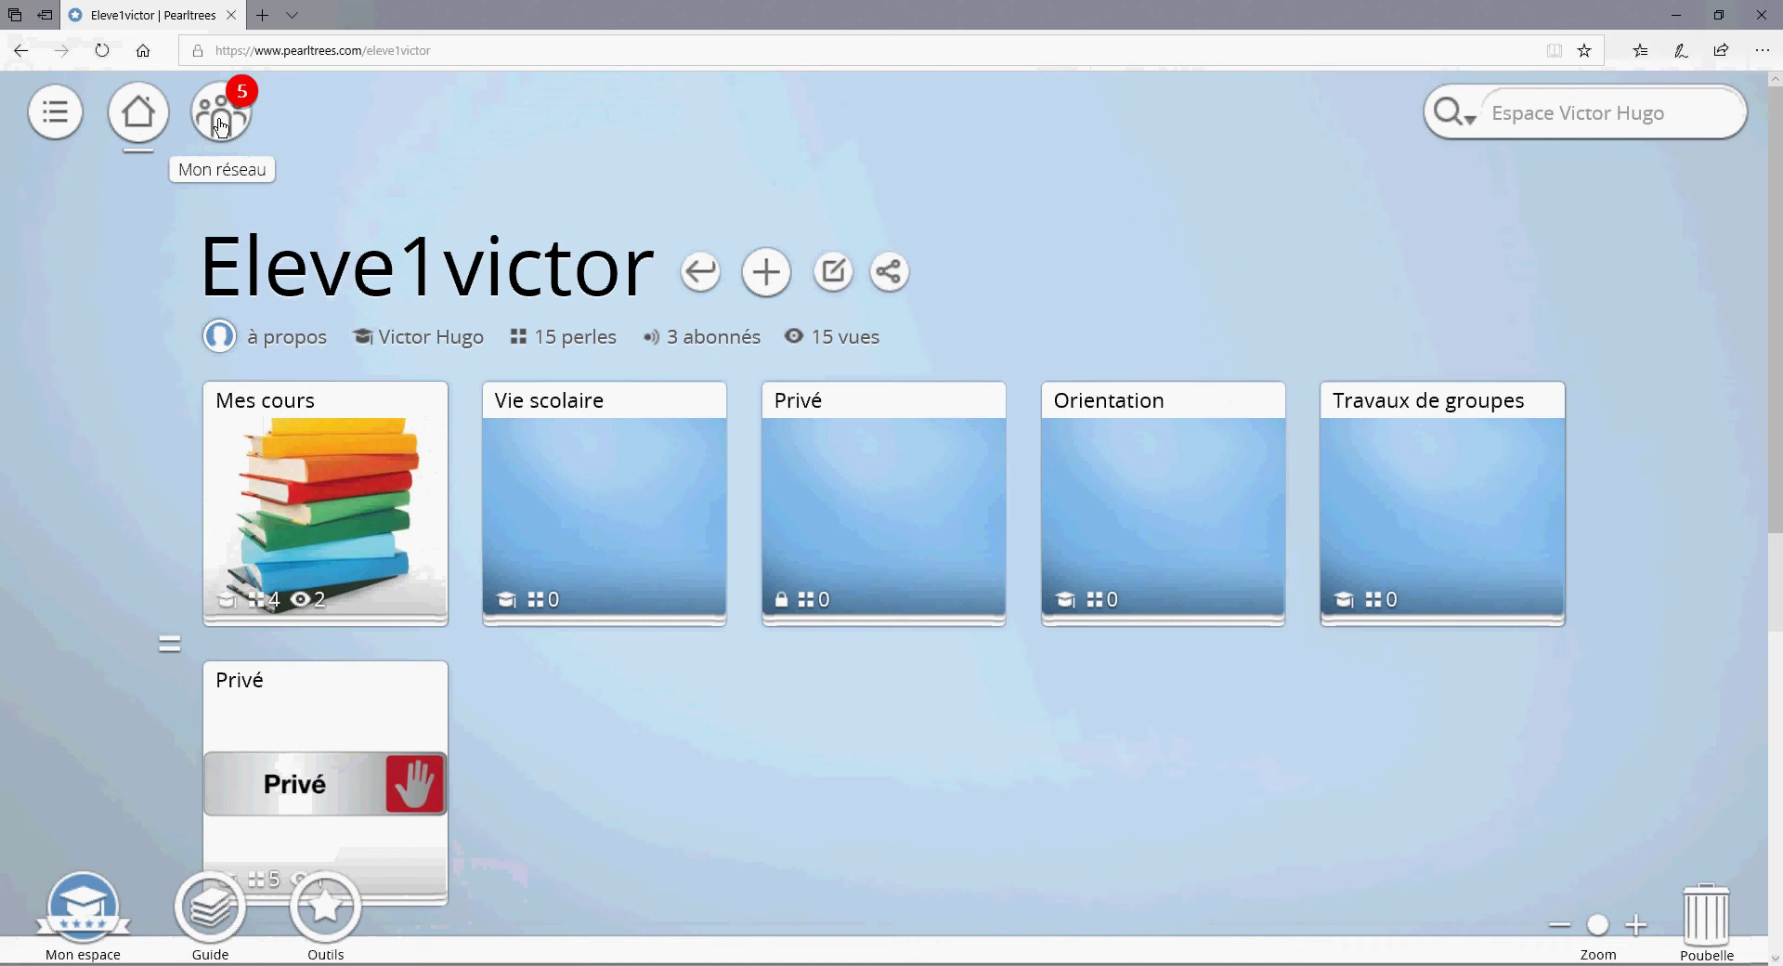
Open the student's network notifications, read the teacher's private message about the map assignment, and close it
left_click(221, 126)
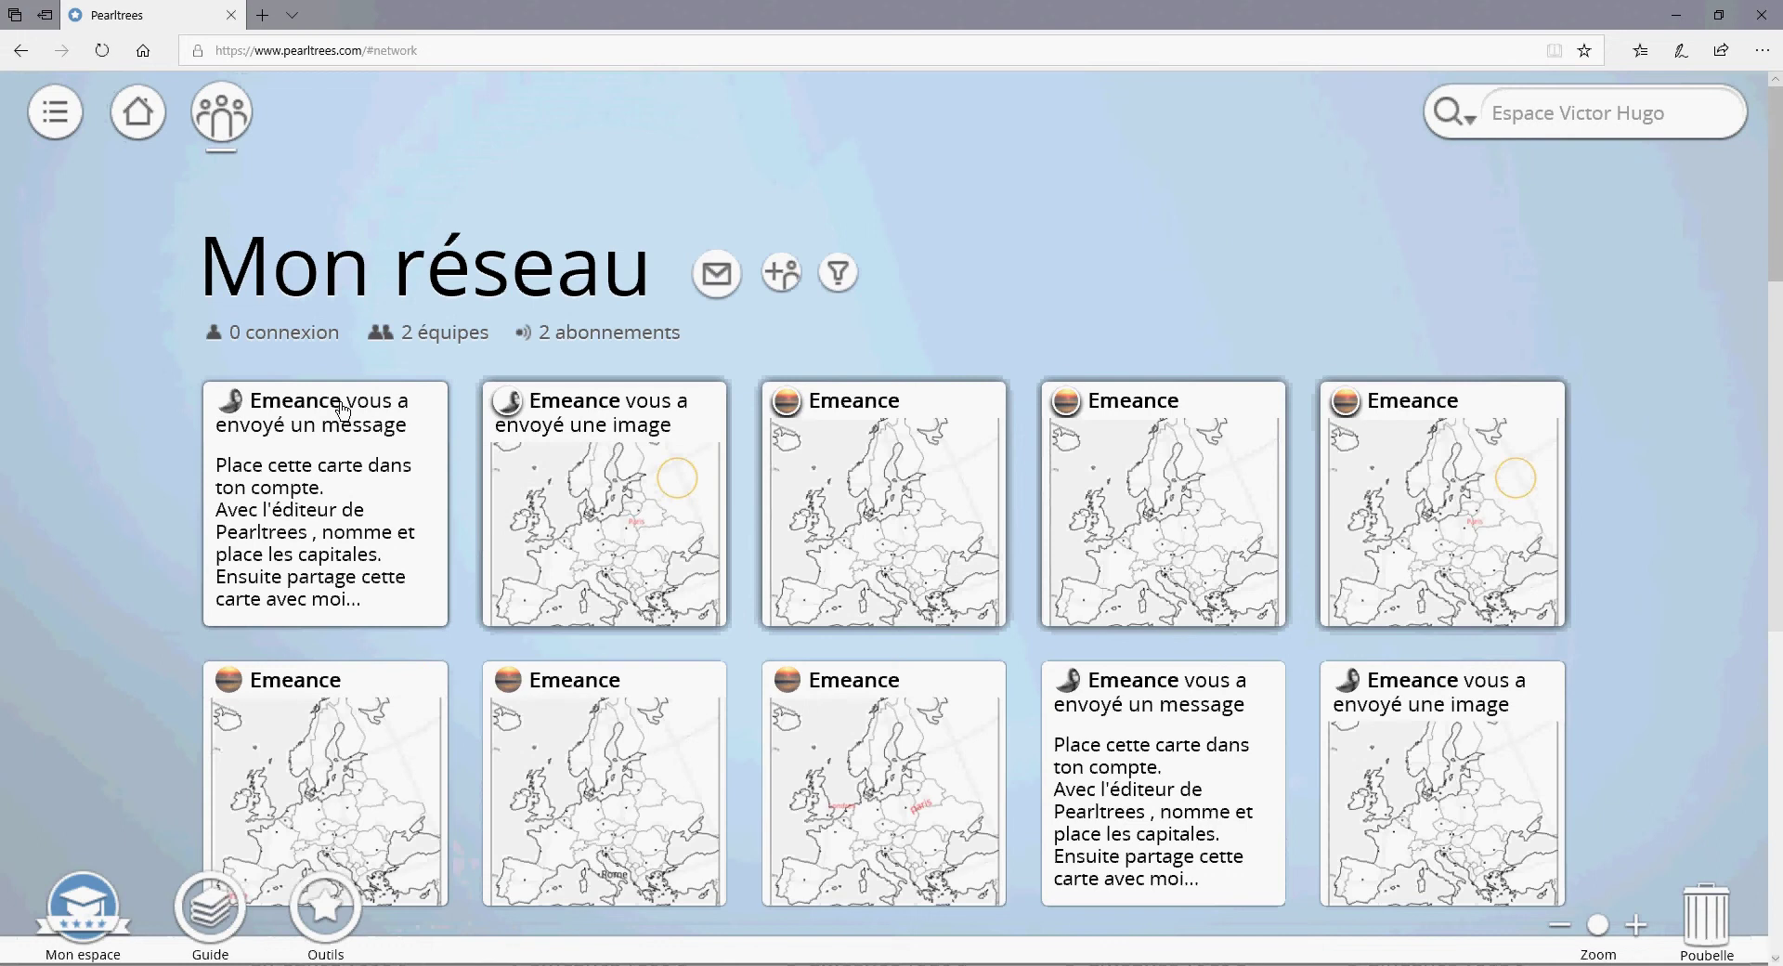
left_click(346, 502)
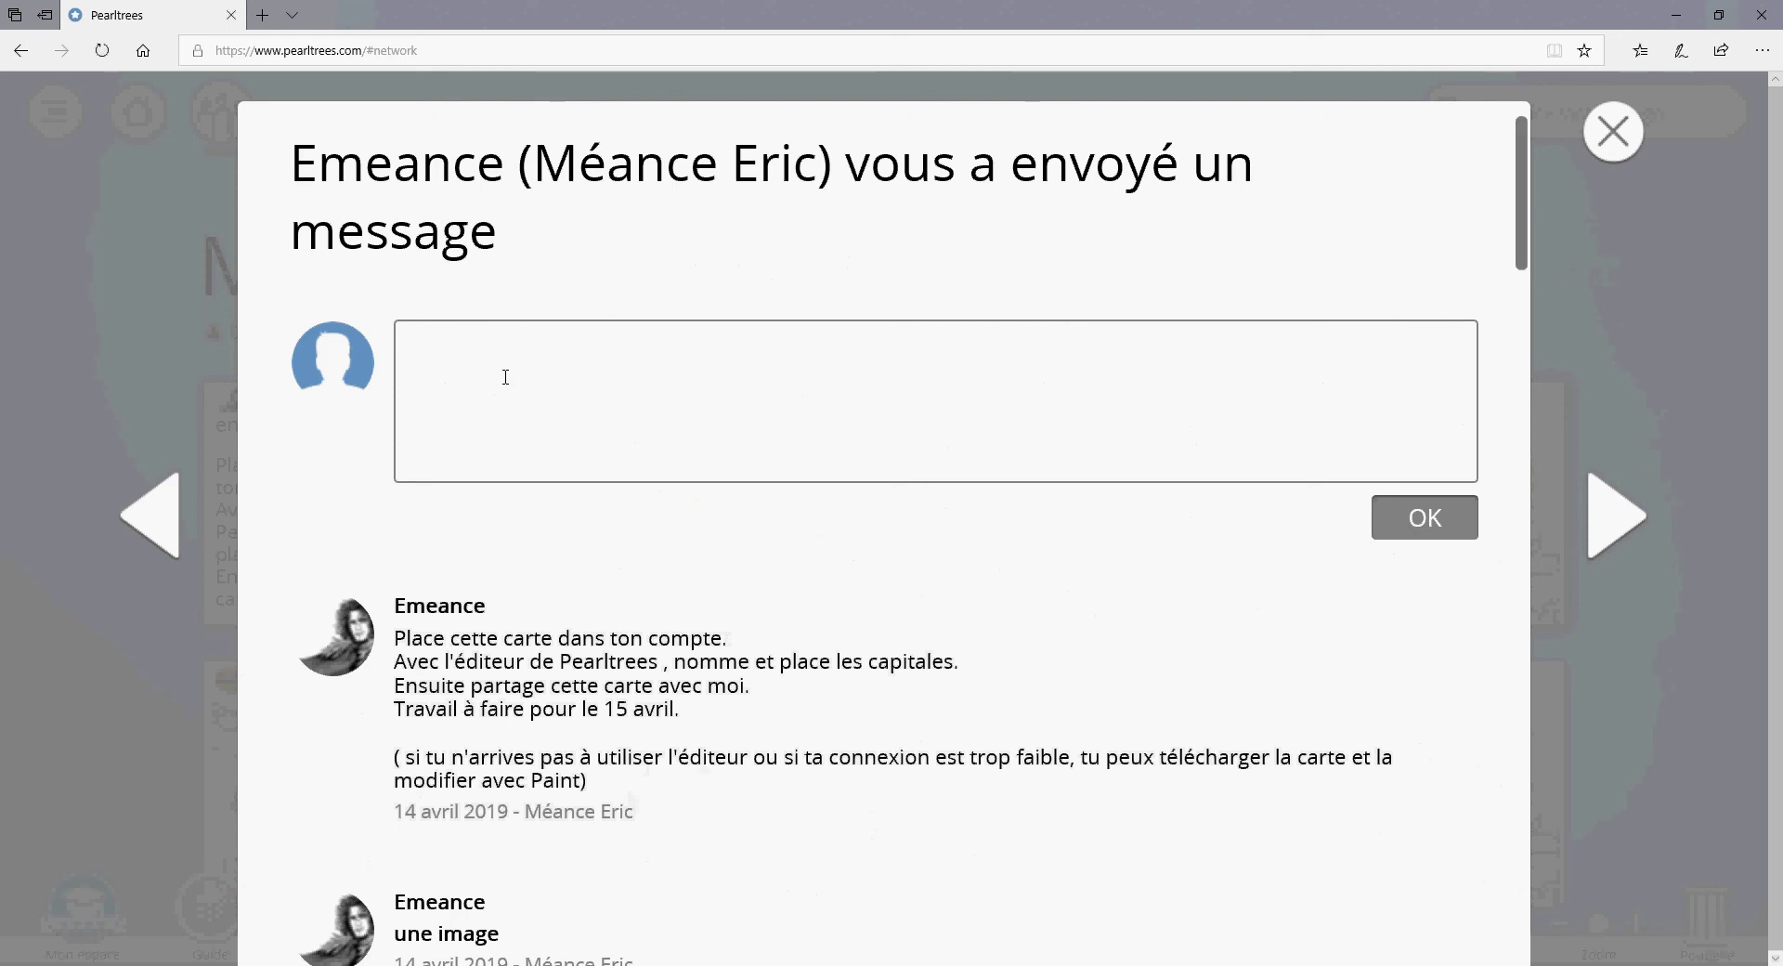
left_click(1613, 131)
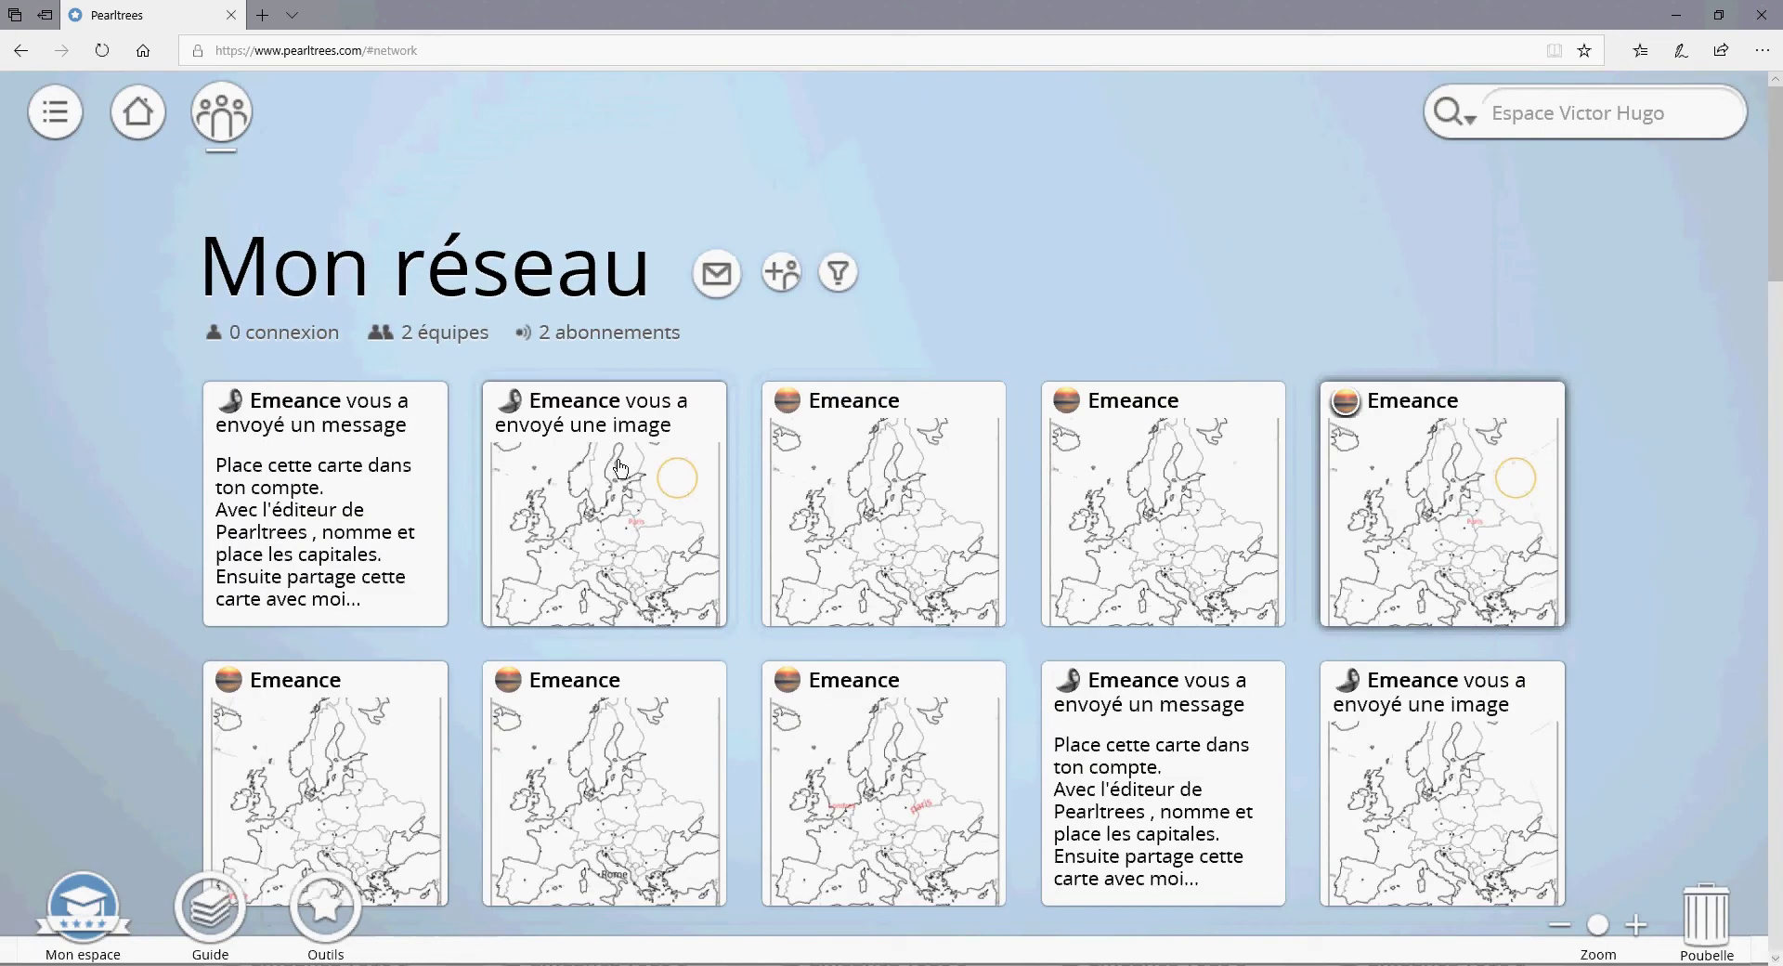
Place the Europe map image received from the teacher into the Fichiers à rendre collection inside Mes cours
scroll(1440, 510, "down", 1)
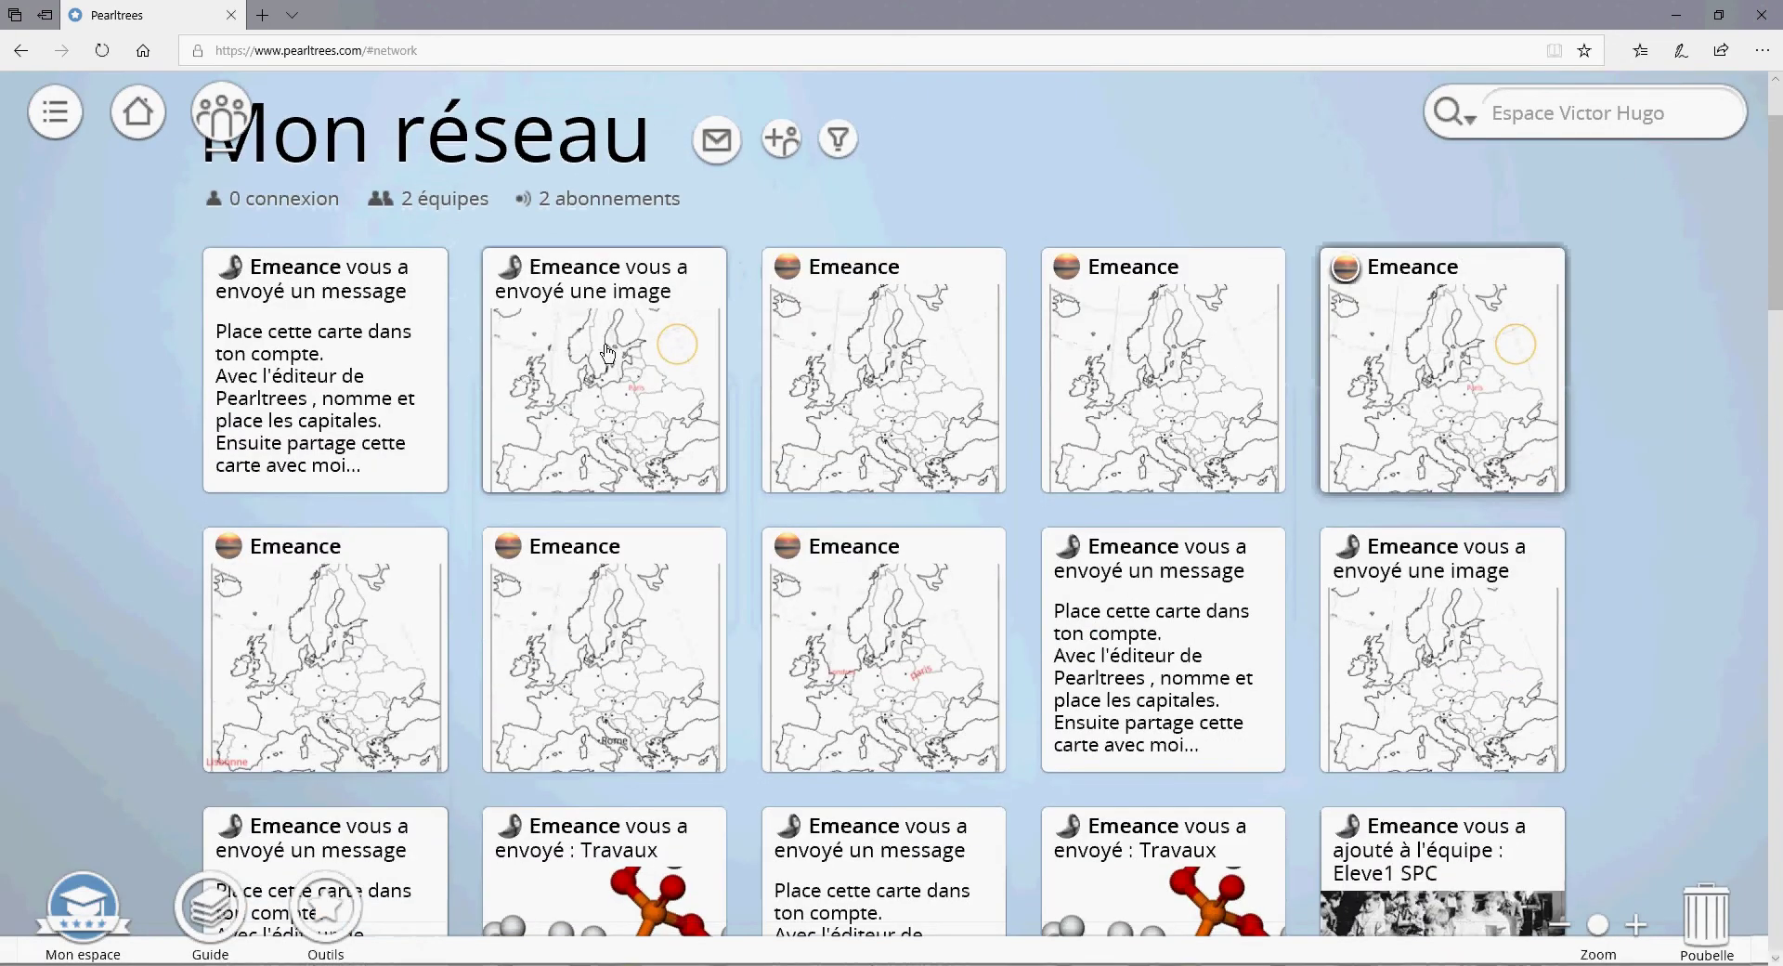
left_click_drag(608, 351, 543, 948)
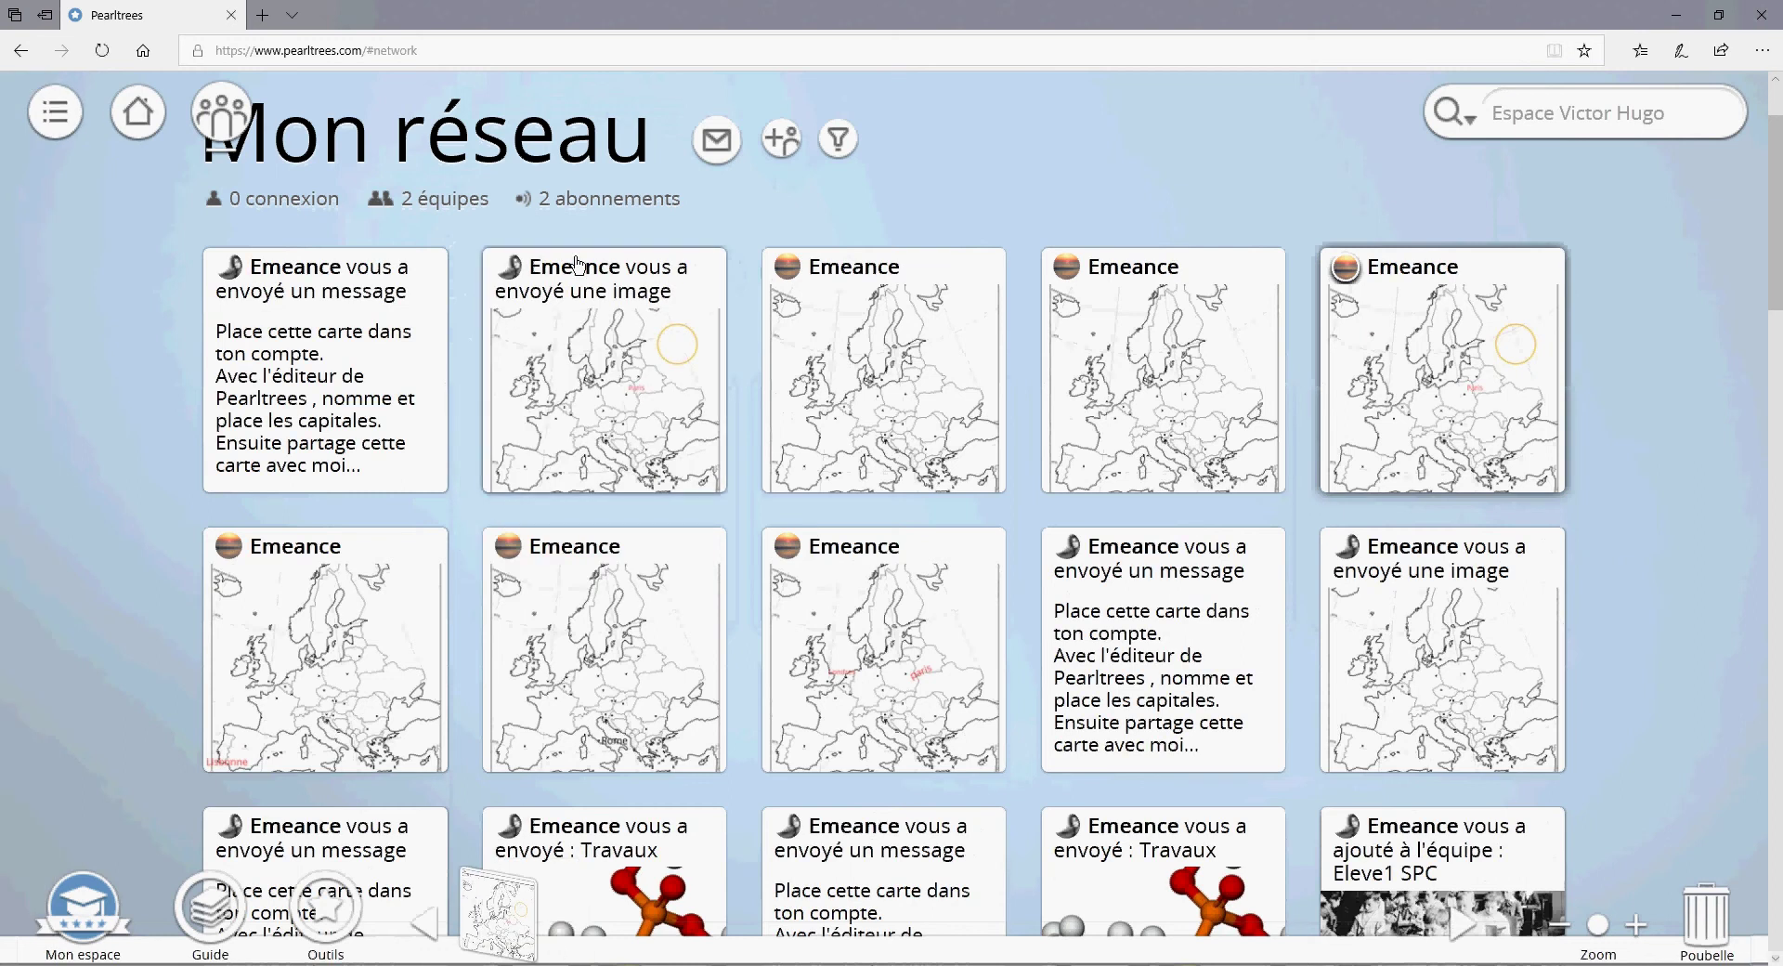
left_click(134, 113)
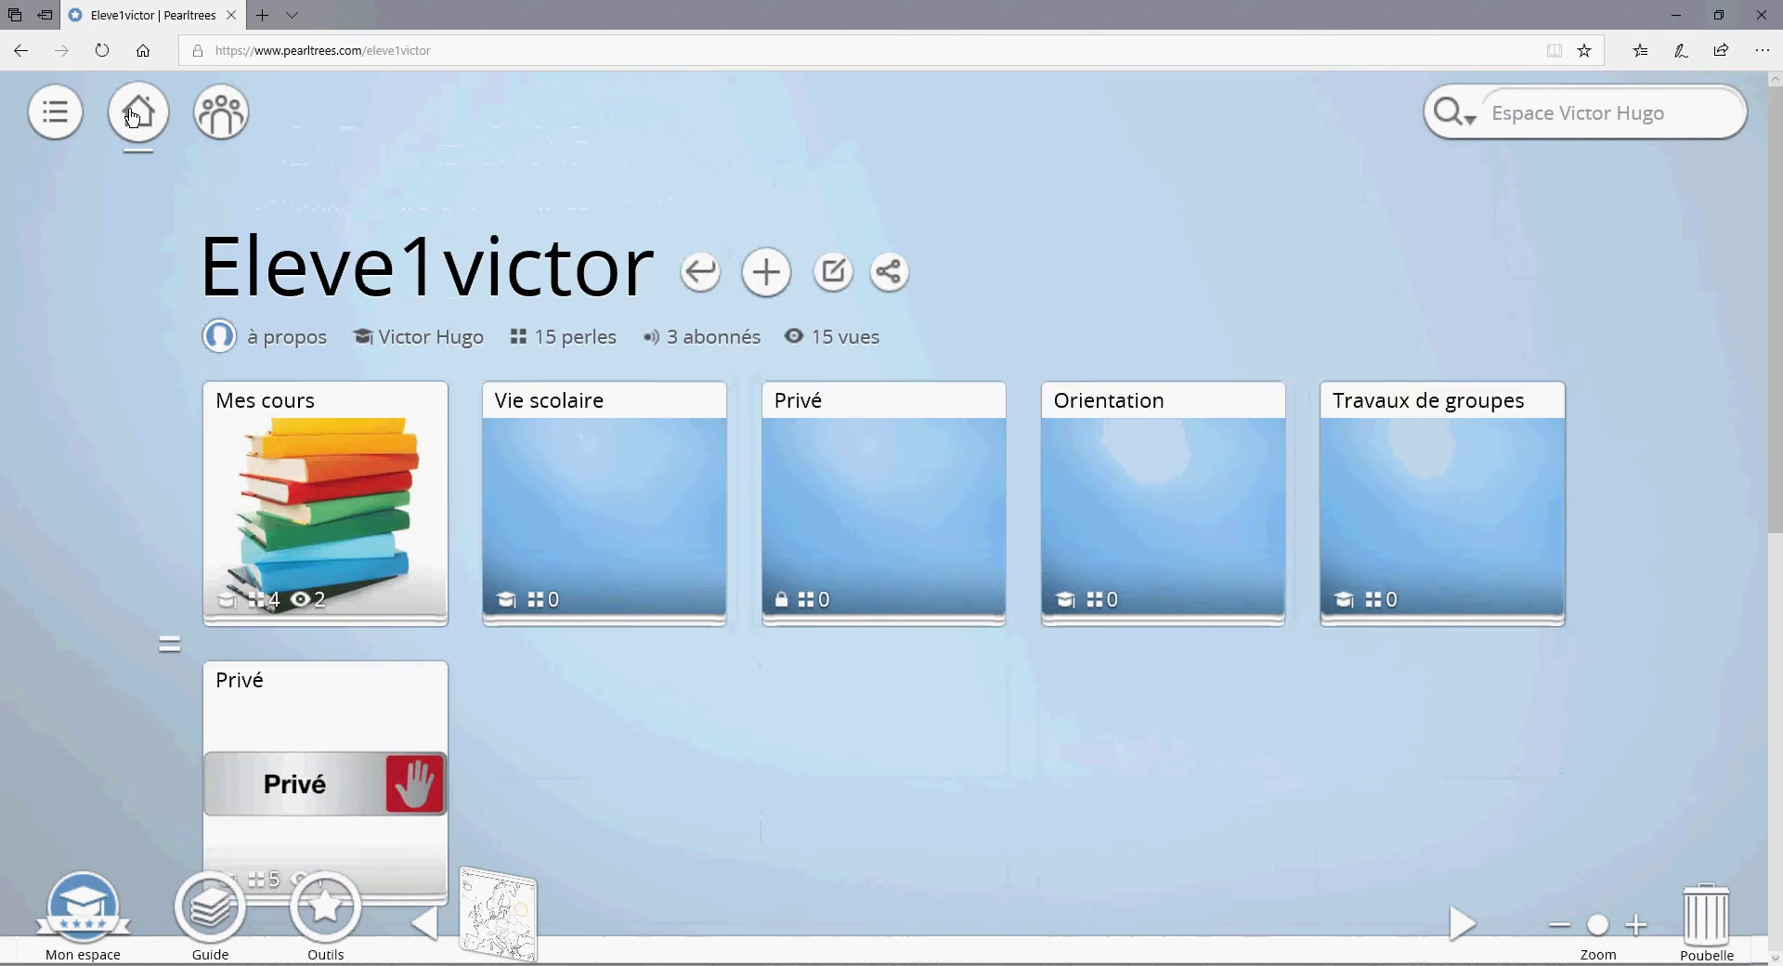
left_click(372, 478)
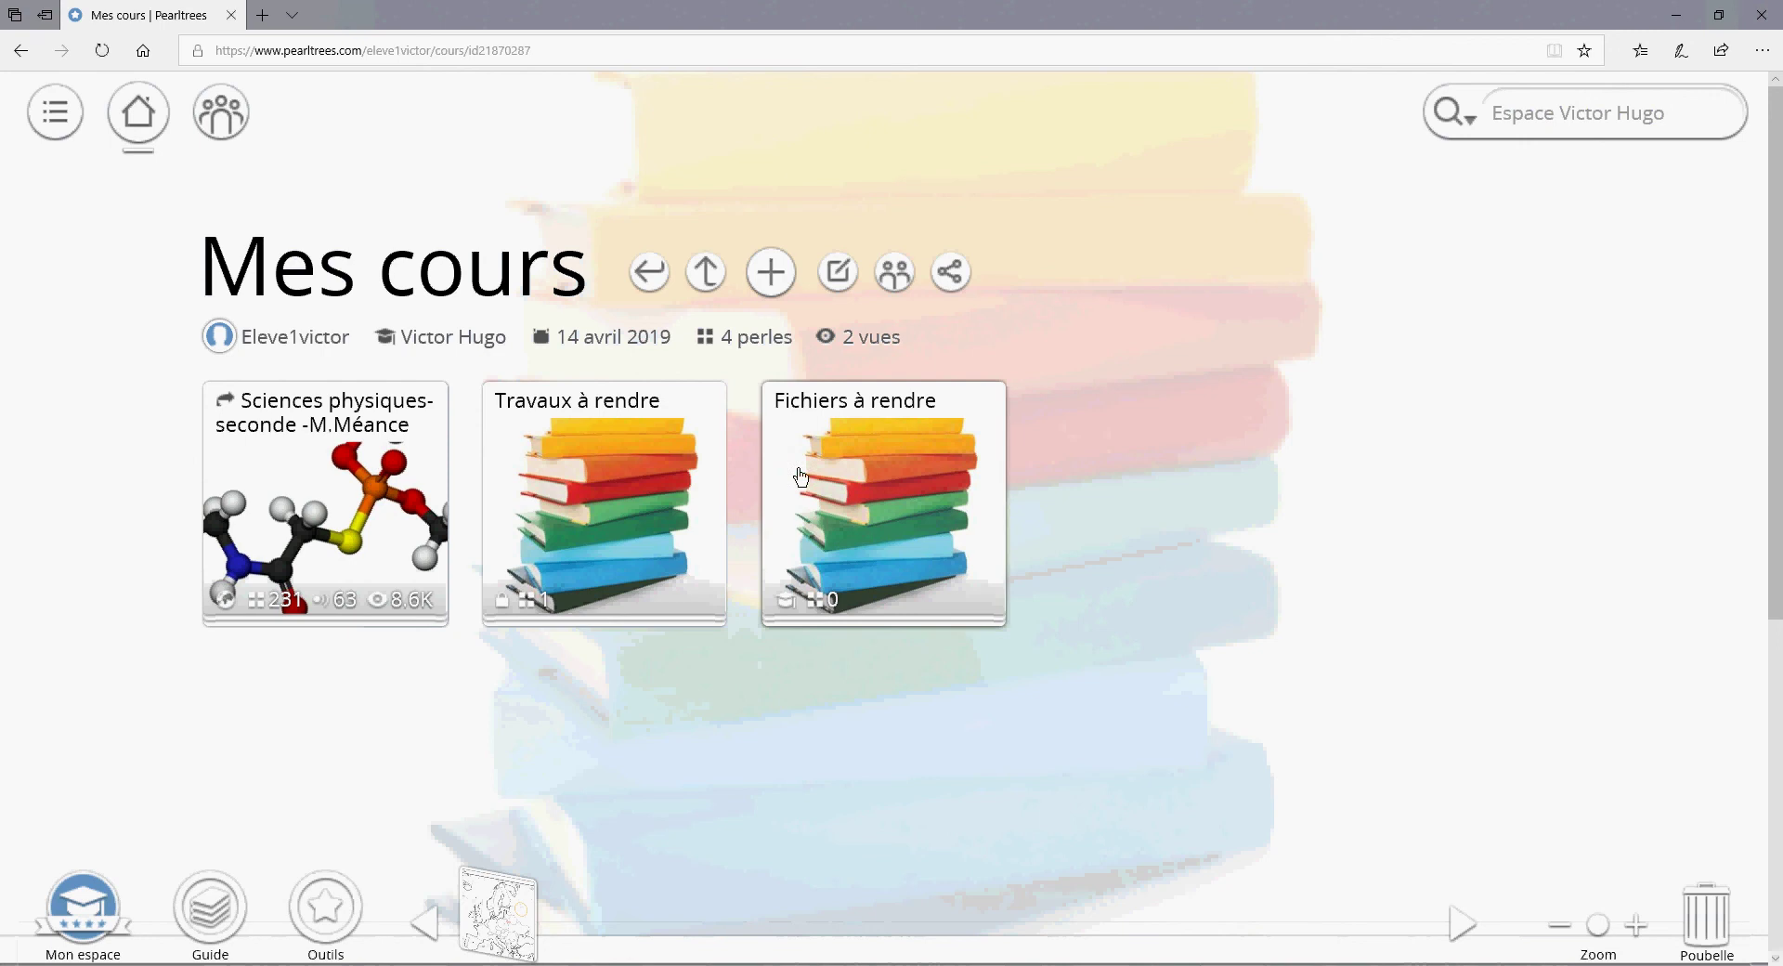
left_click(856, 479)
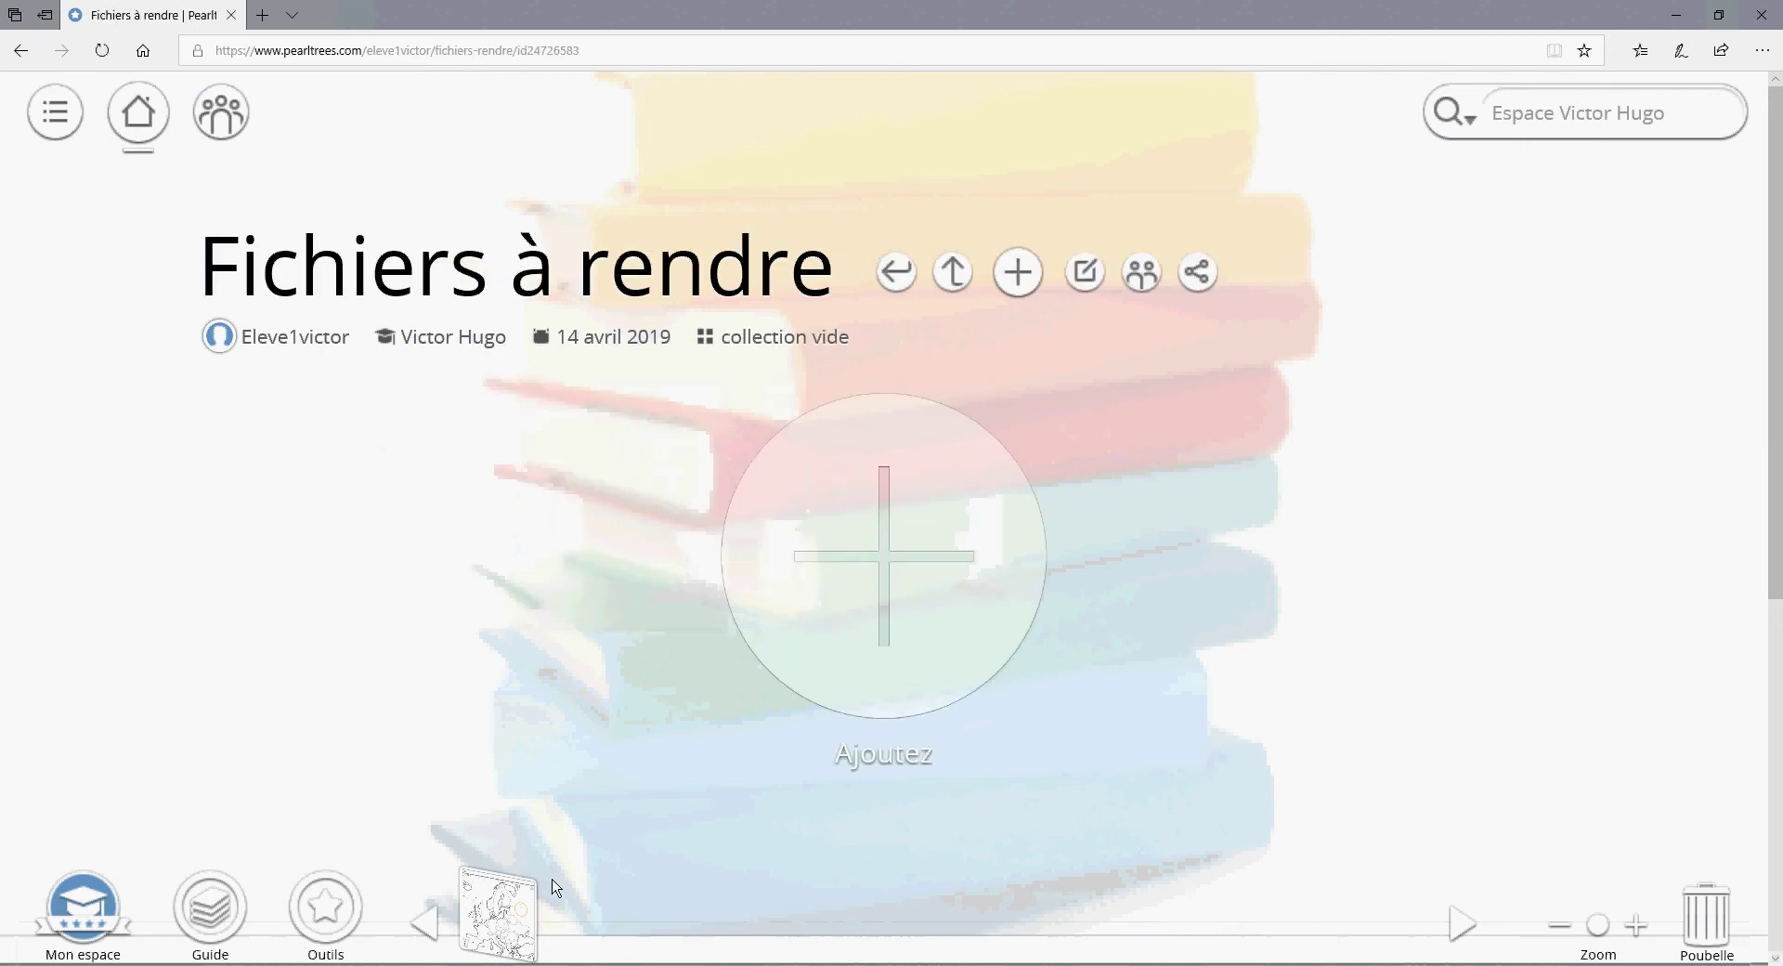
left_click_drag(510, 911, 380, 443)
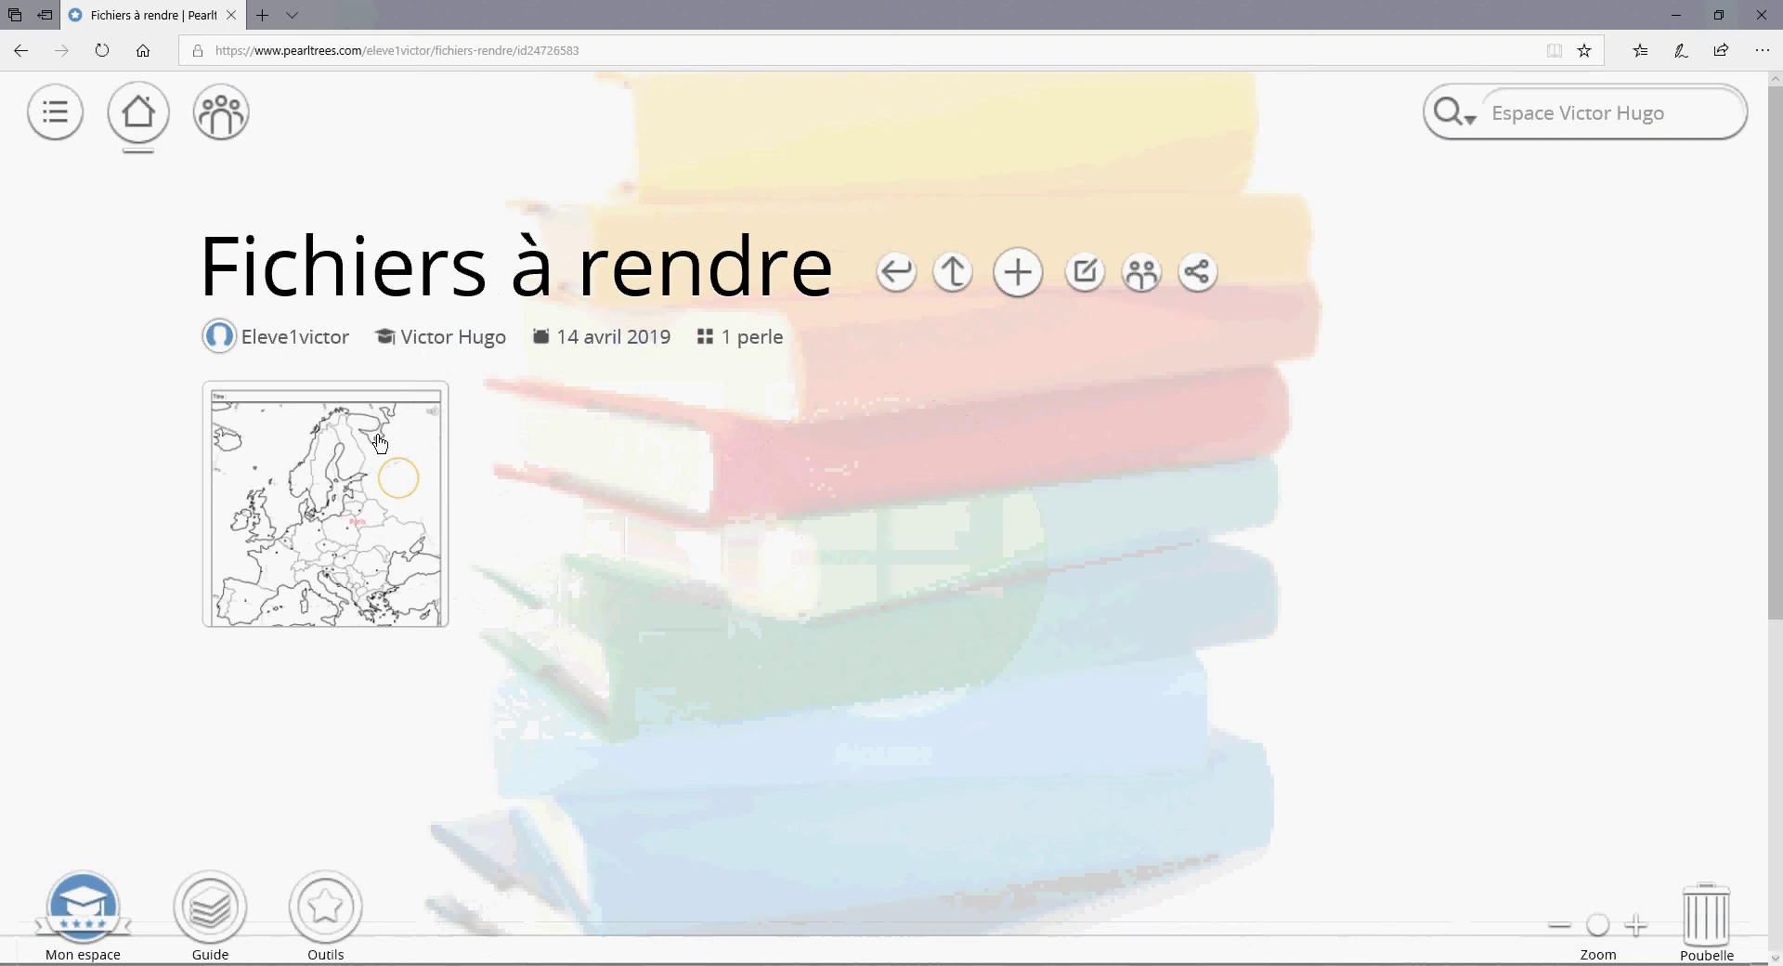
Open the placed map for image editing and add the text label "Londres" just east of Spain
left_click(401, 478)
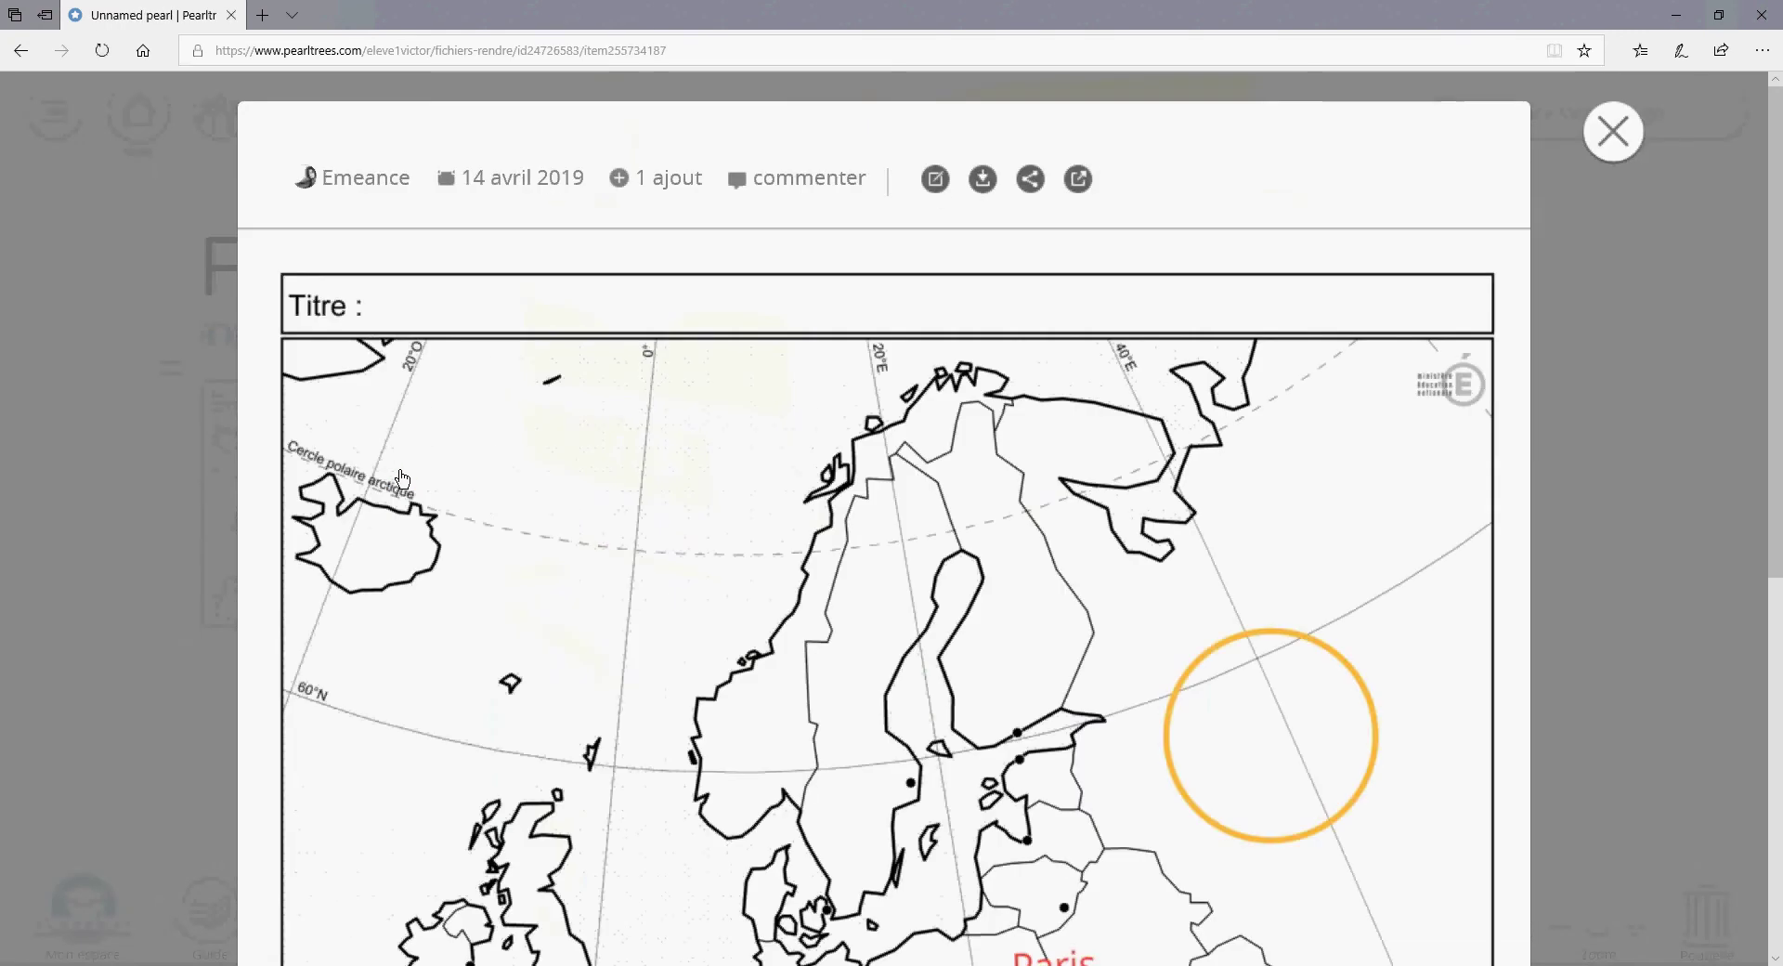
left_click(936, 180)
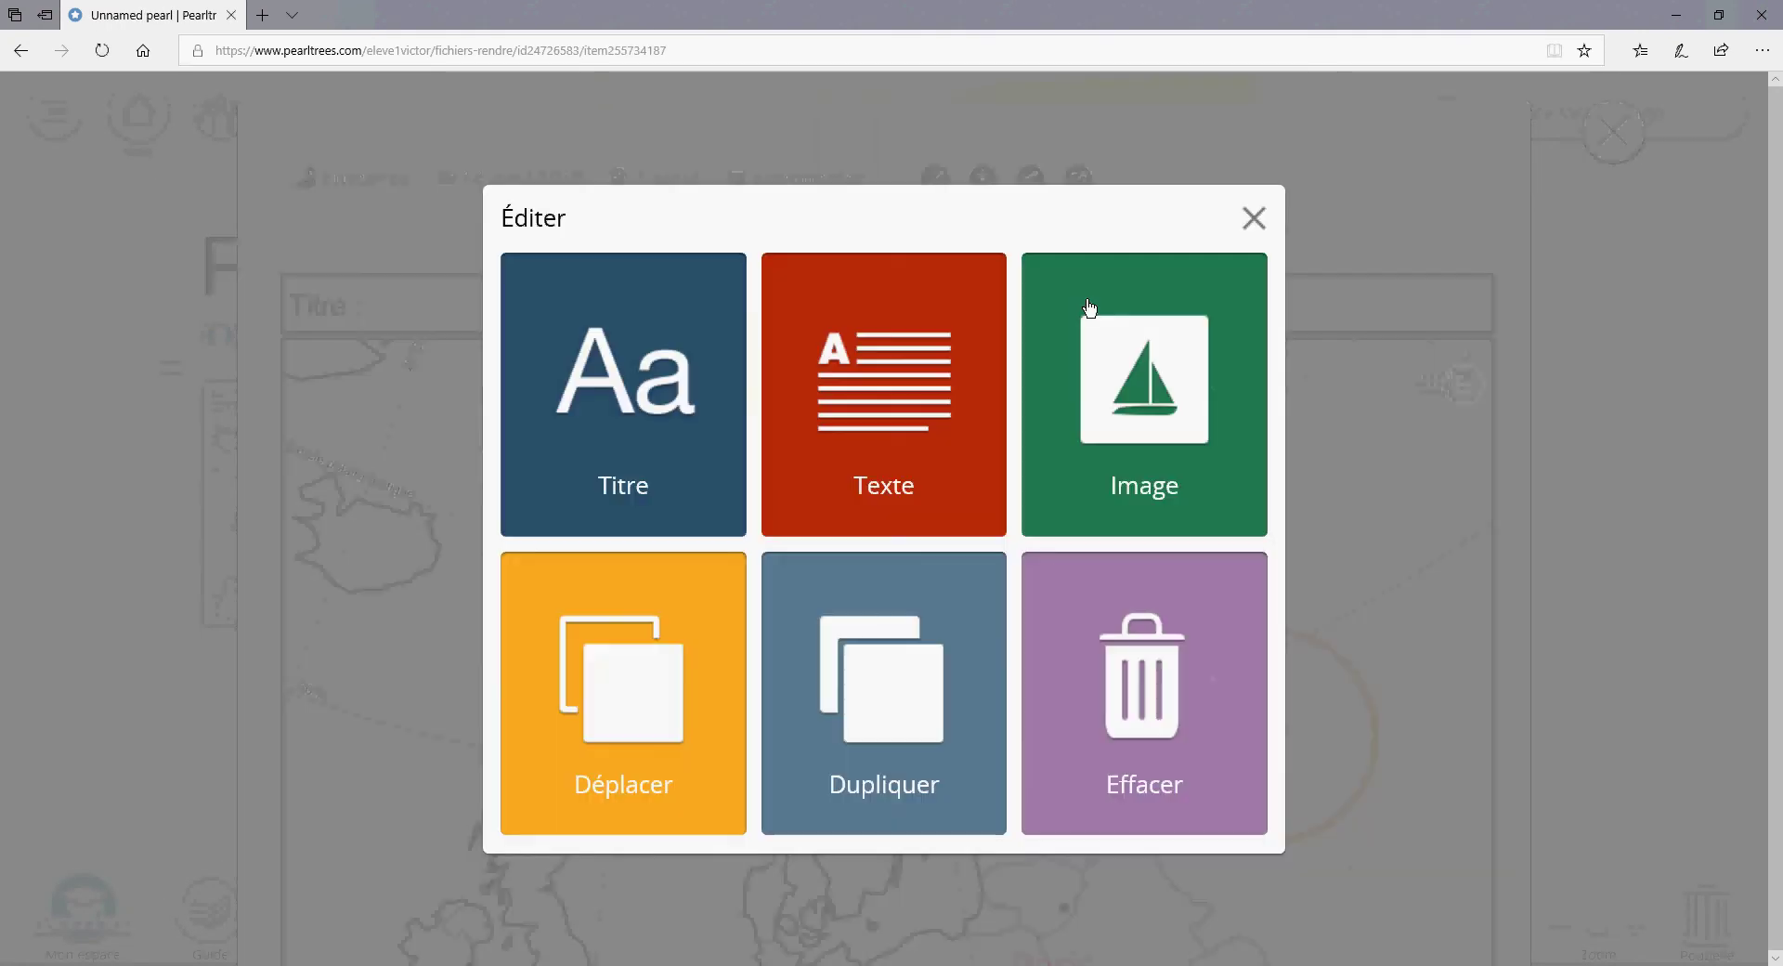
left_click(1133, 338)
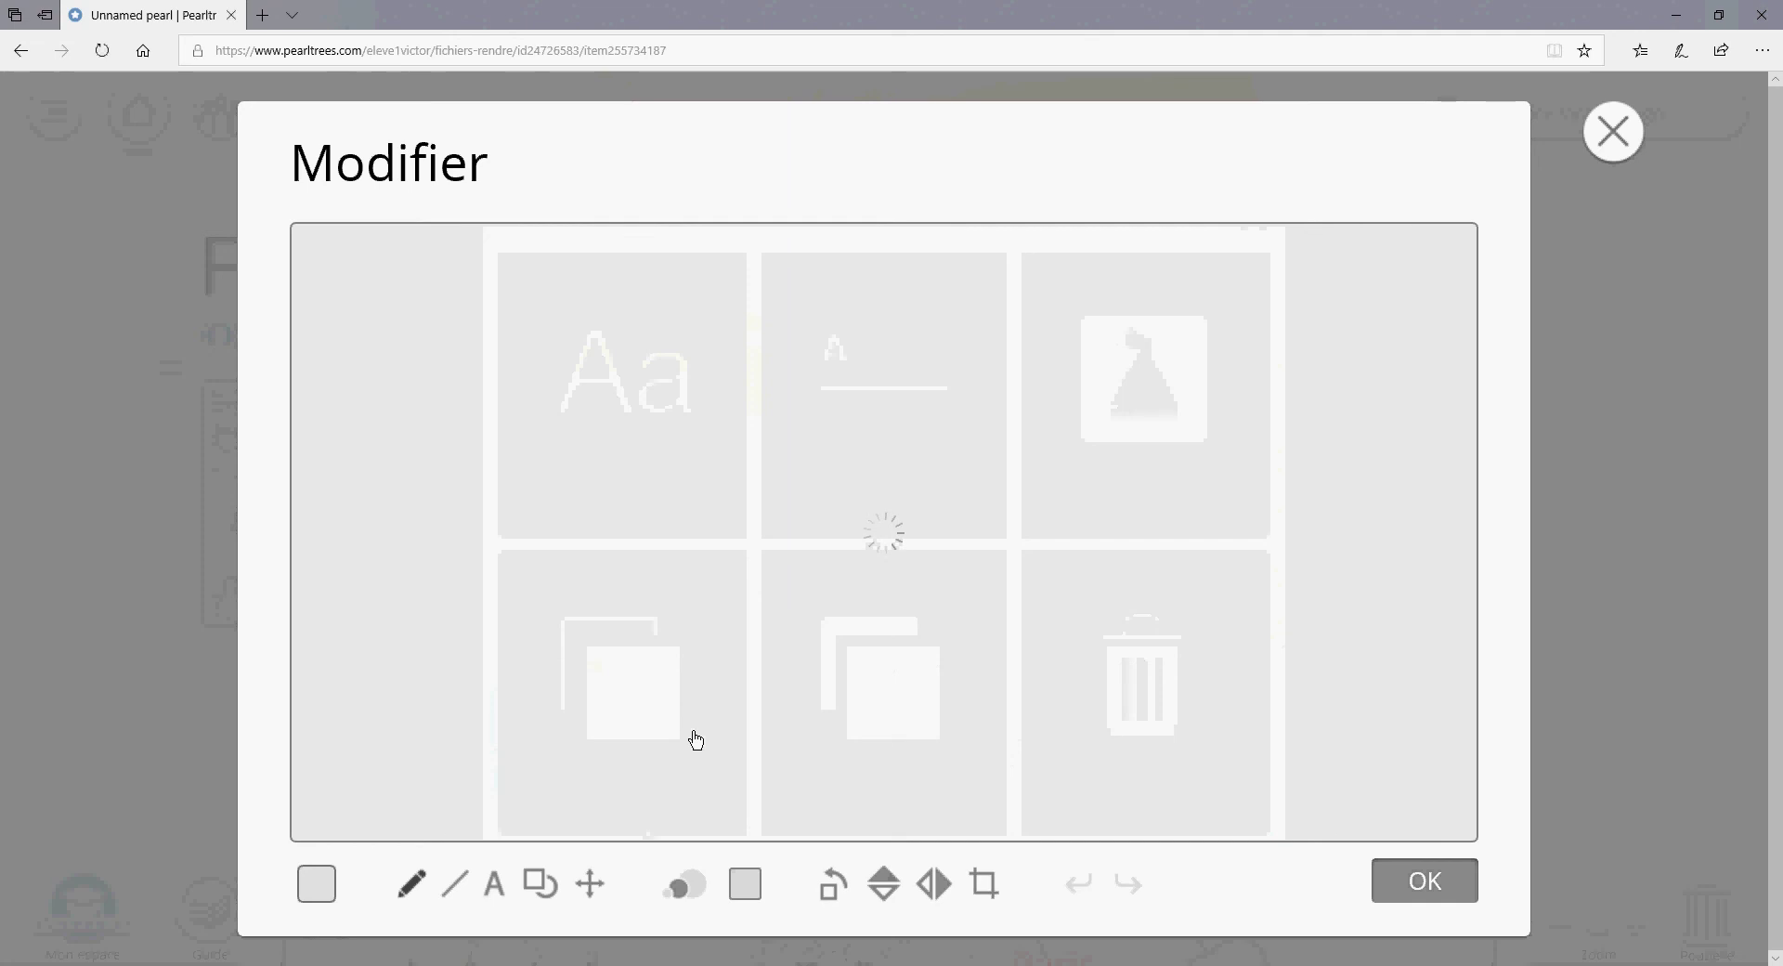
left_click(494, 885)
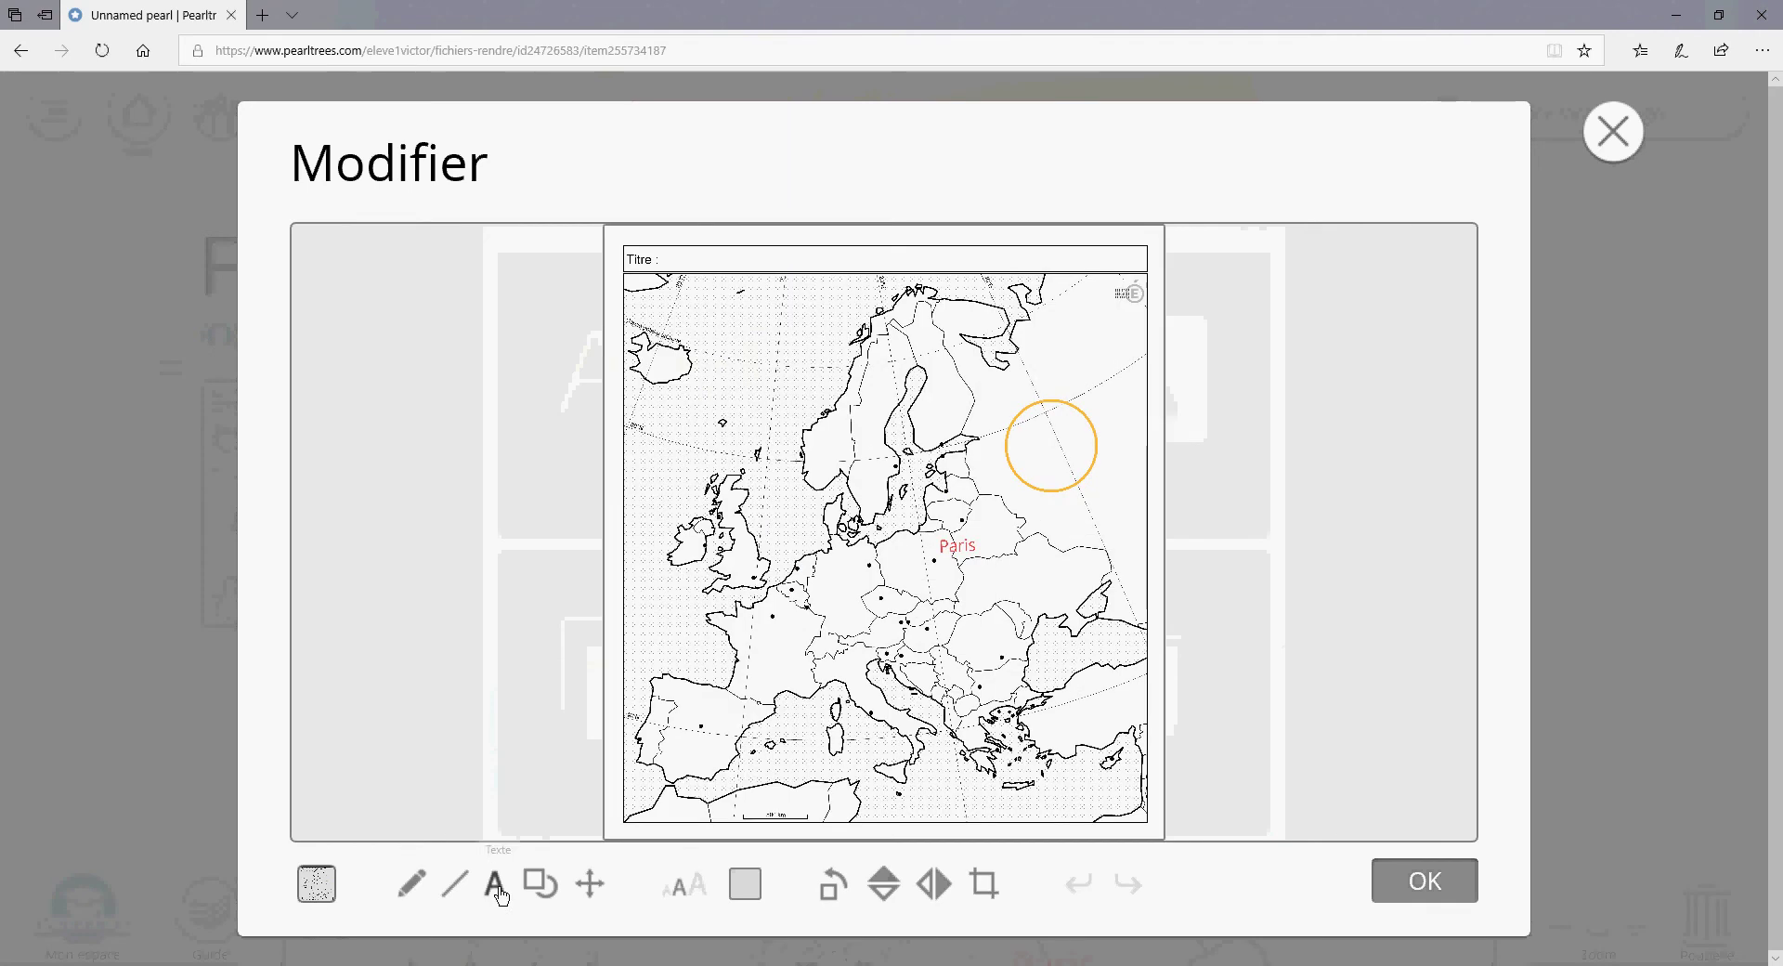
left_click(723, 723)
type("Londres")
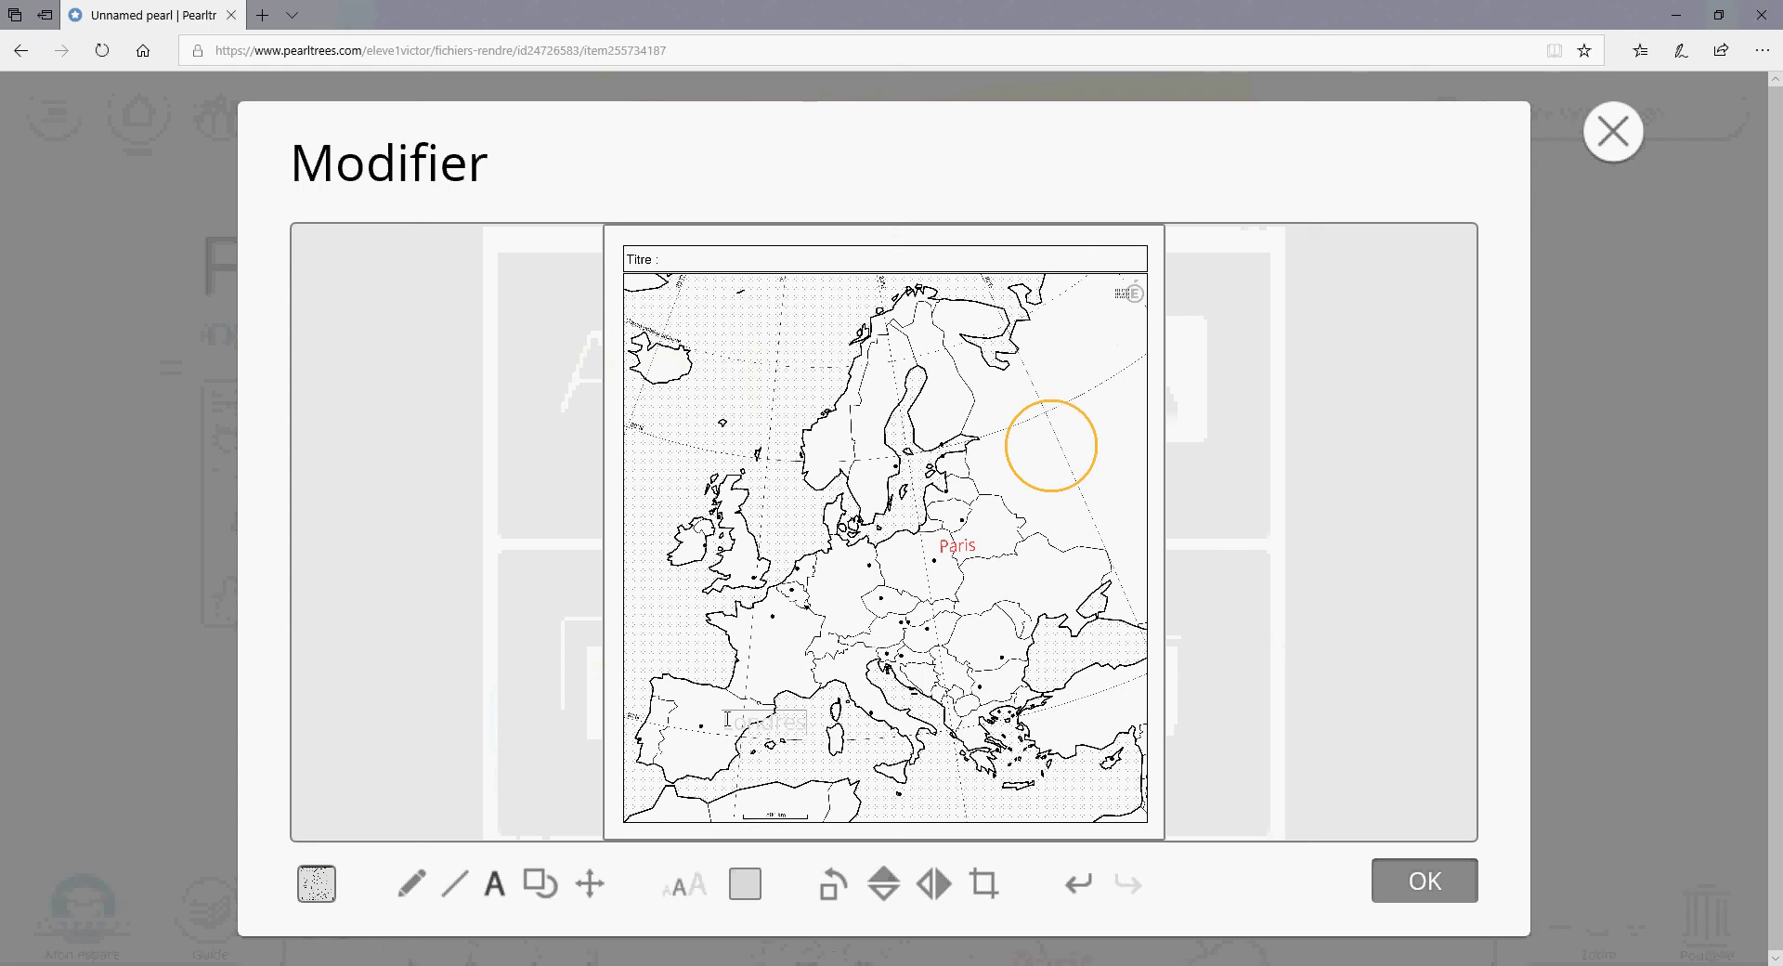
Colour the Londres label red and save the image edits
left_click_drag(733, 724, 814, 726)
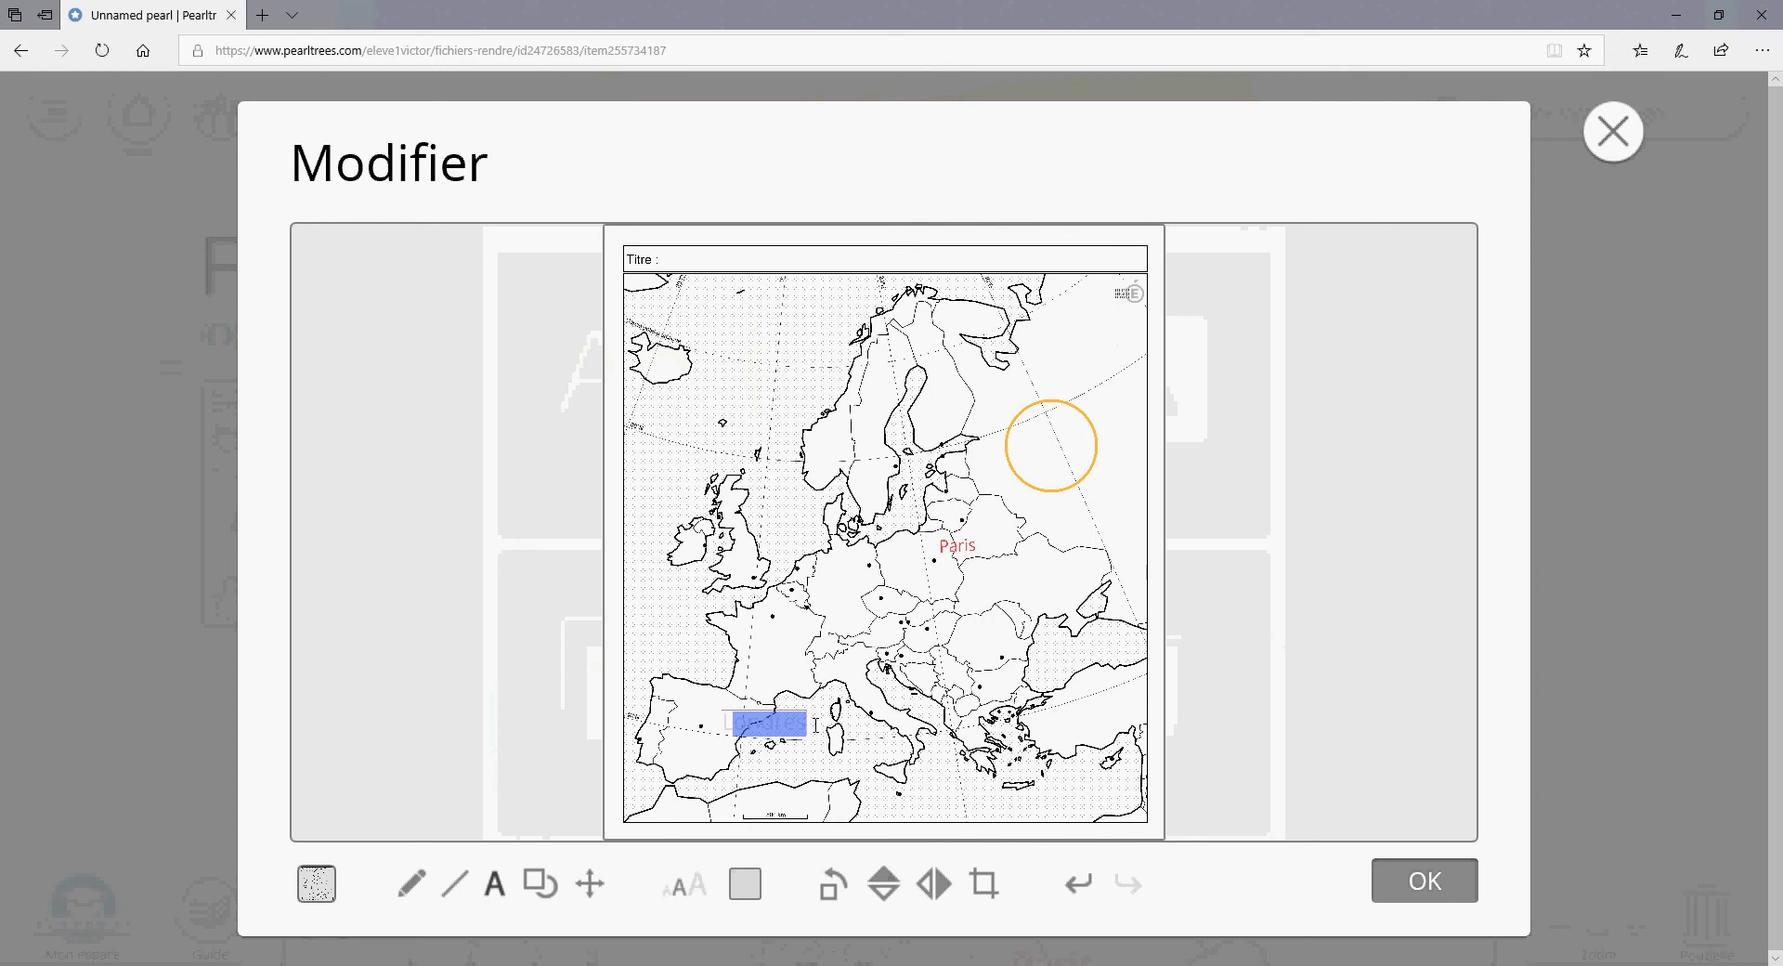
left_click(749, 889)
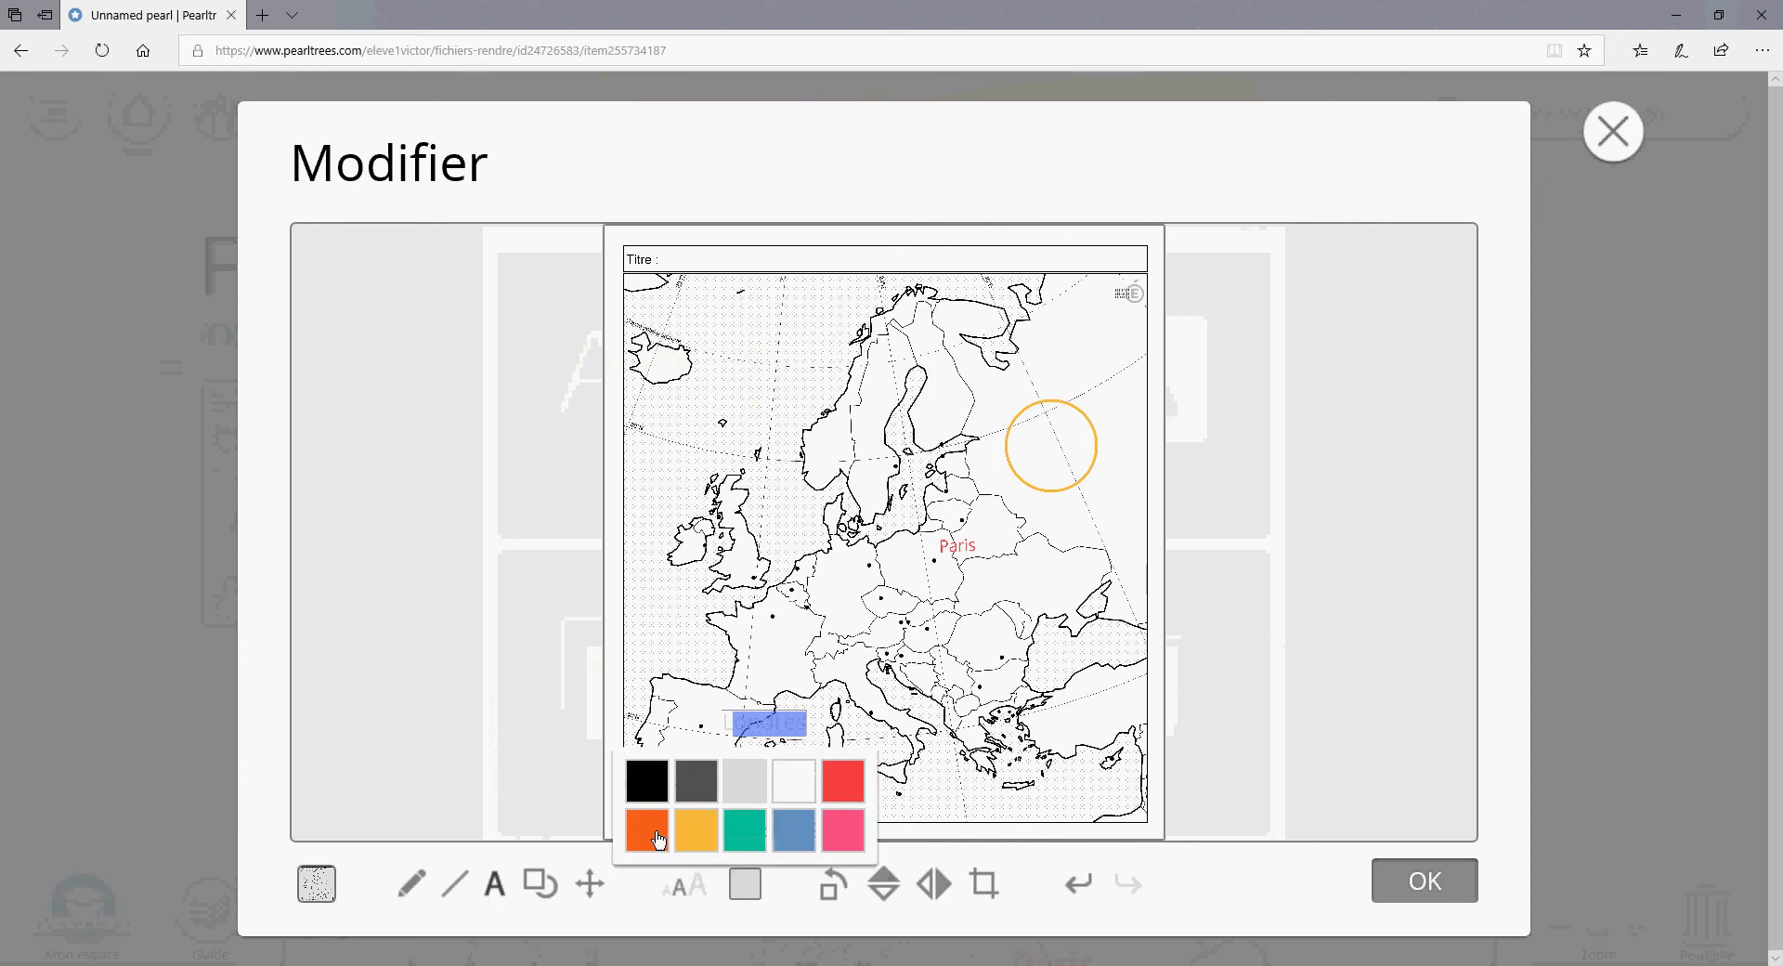
left_click(843, 786)
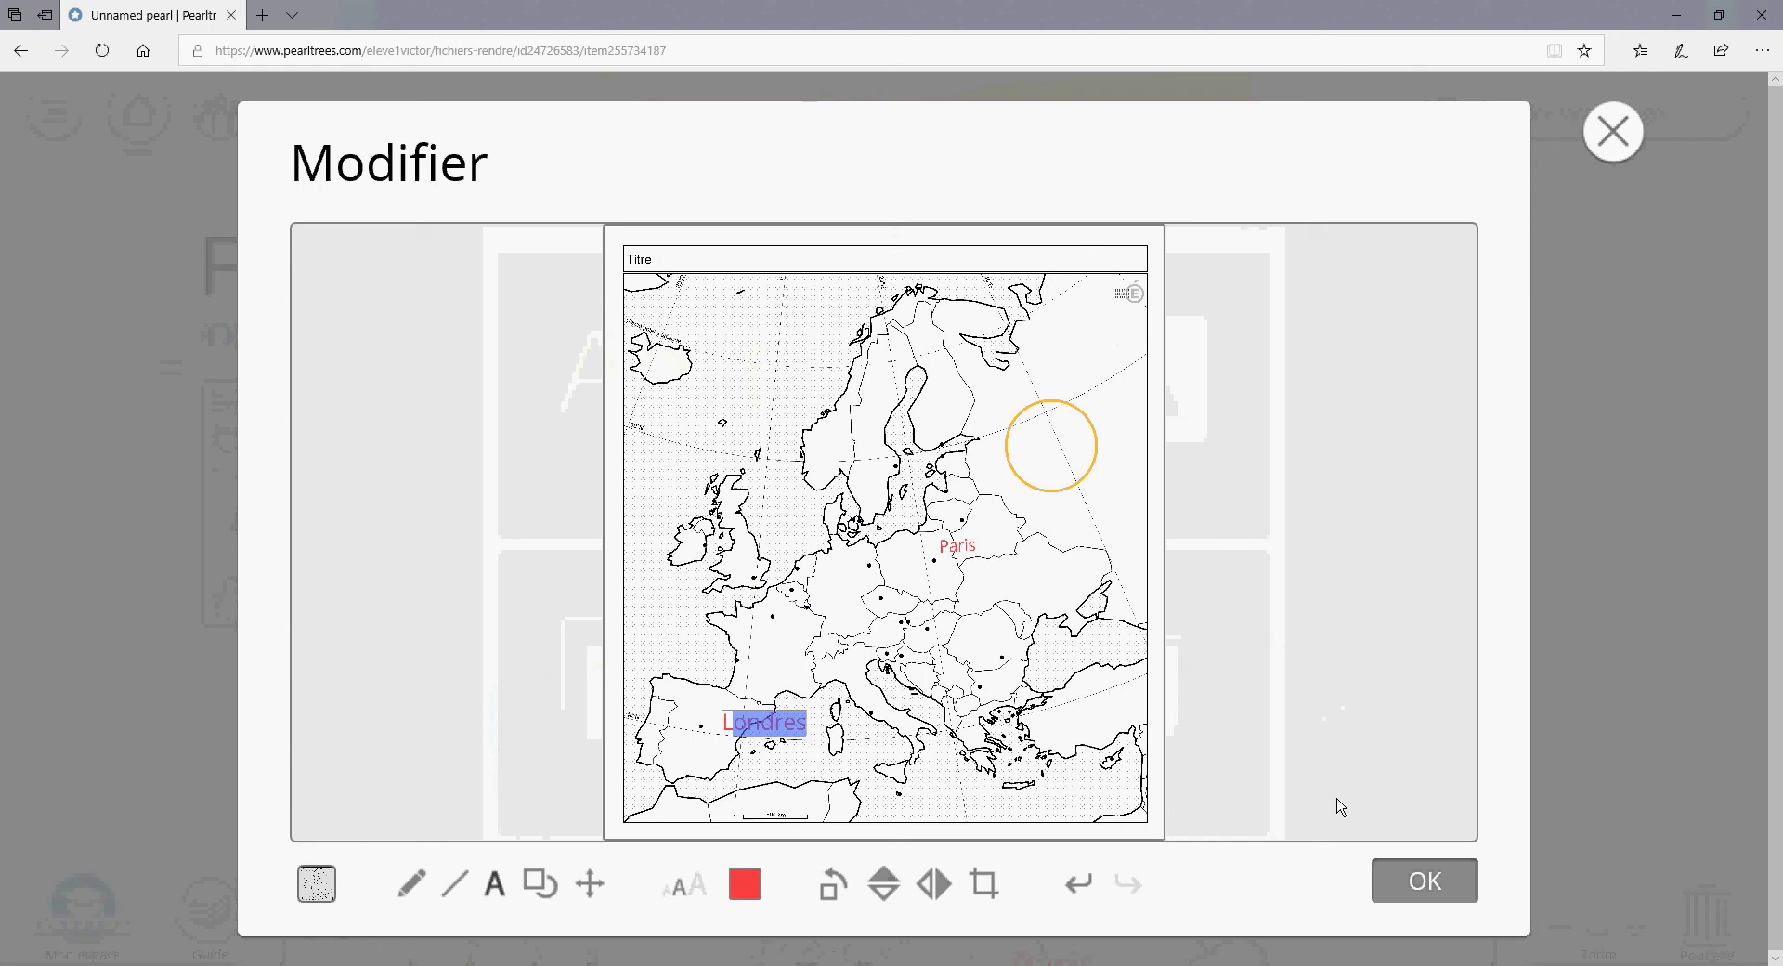
left_click(821, 893)
left_click(970, 581)
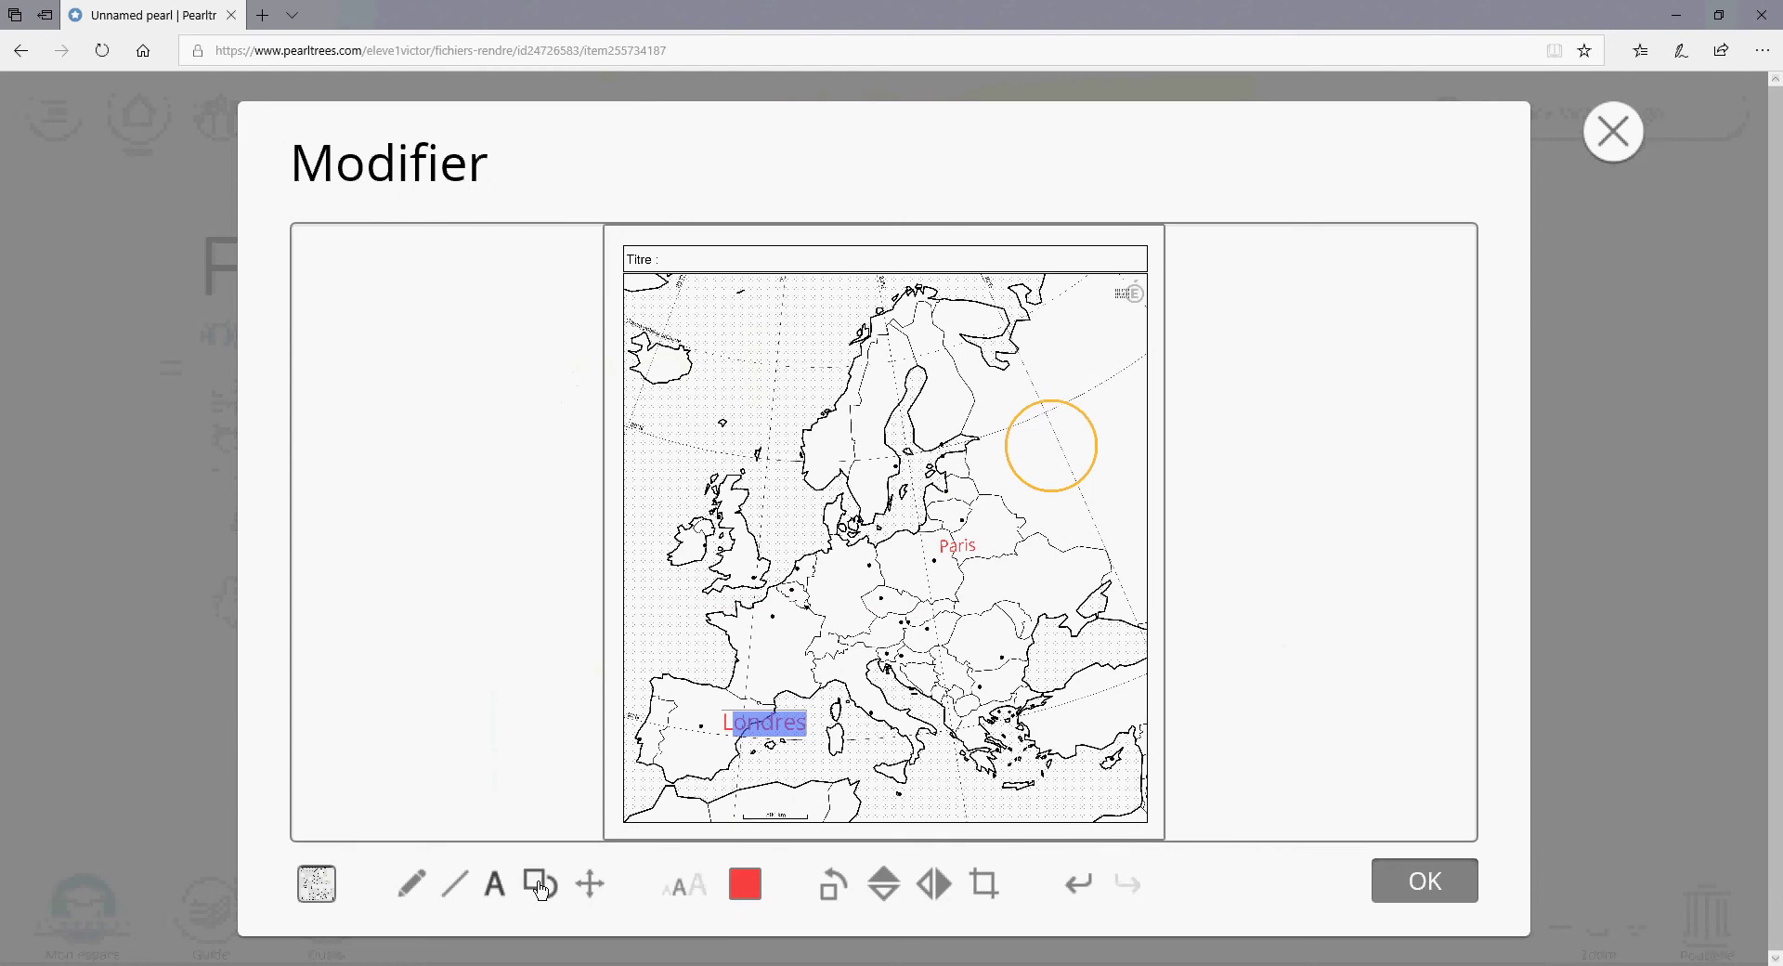
left_click(1423, 883)
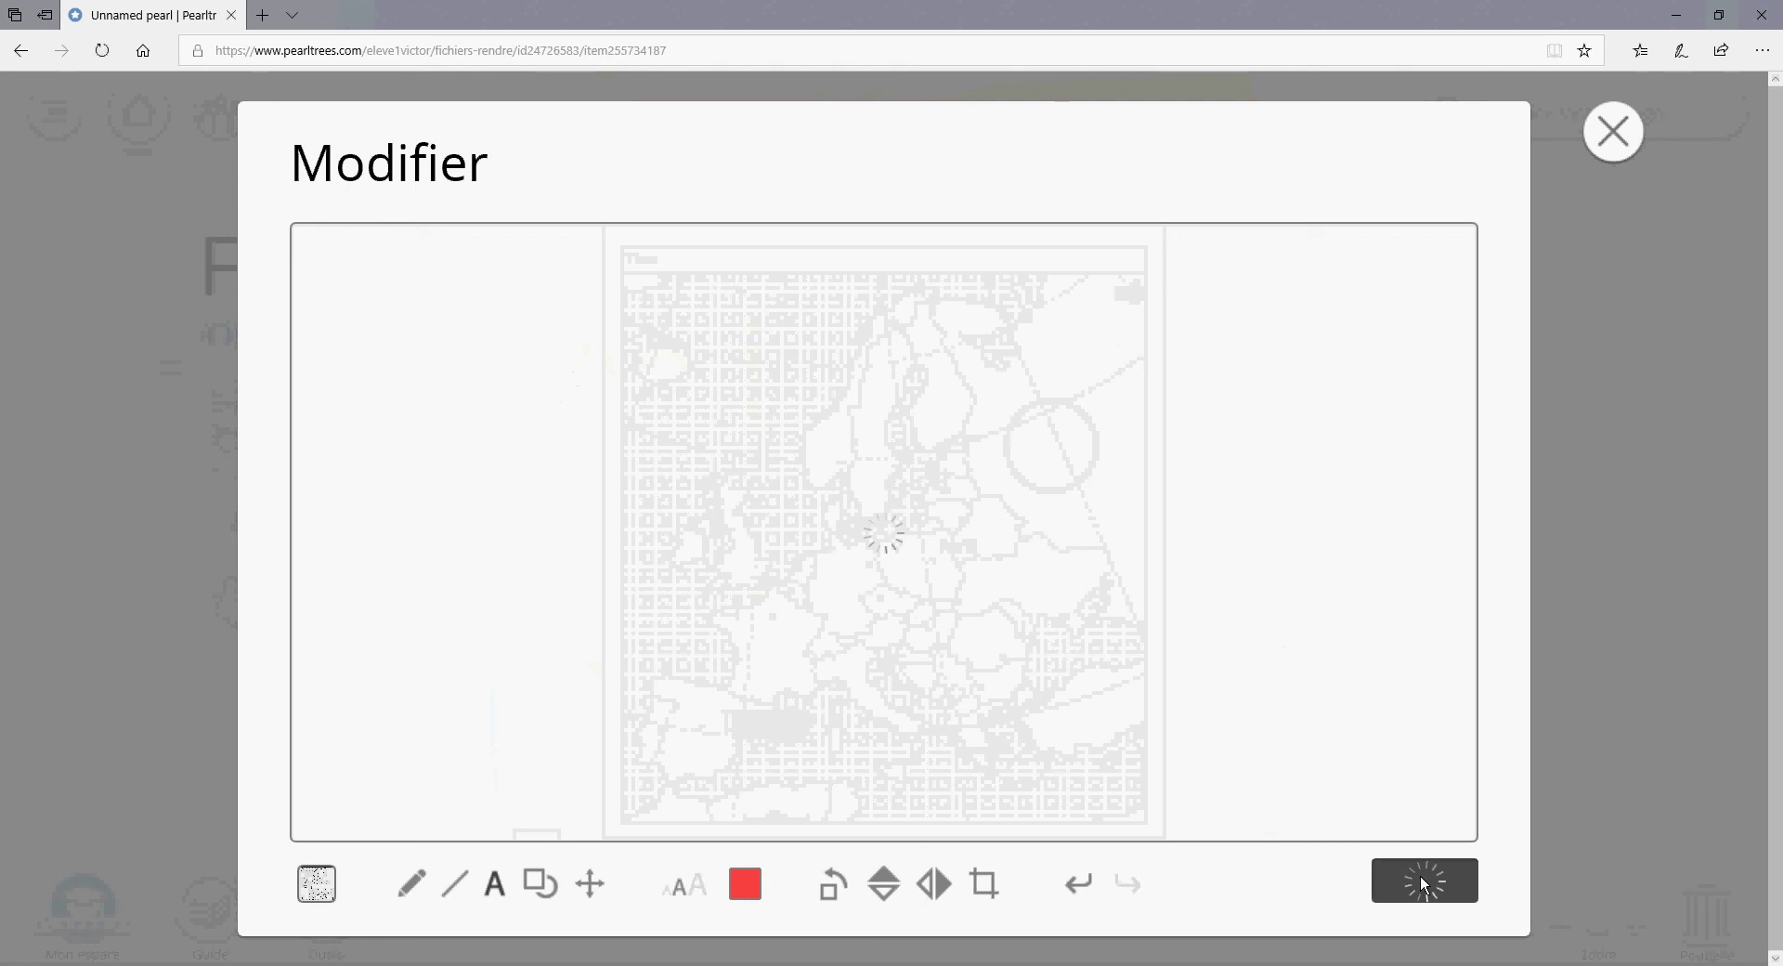
Look over the saved map with its new label and view the editing options available for it
scroll(955, 666, "down", 6)
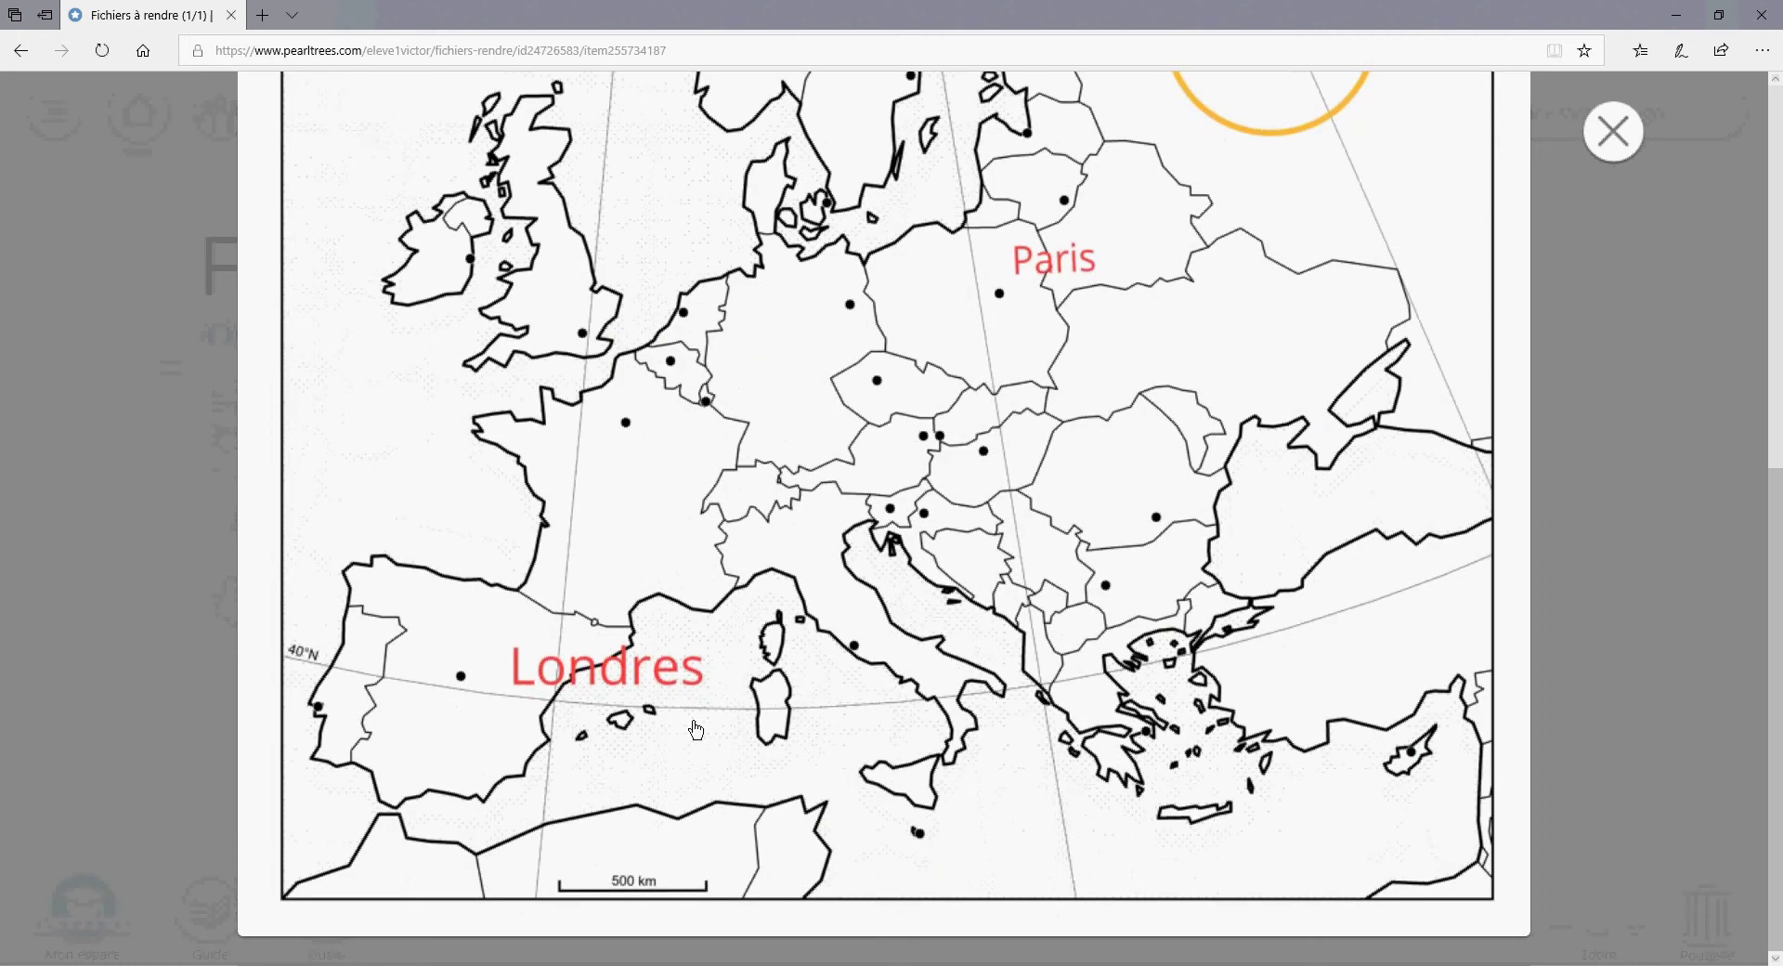
scroll(697, 730, "up", 7)
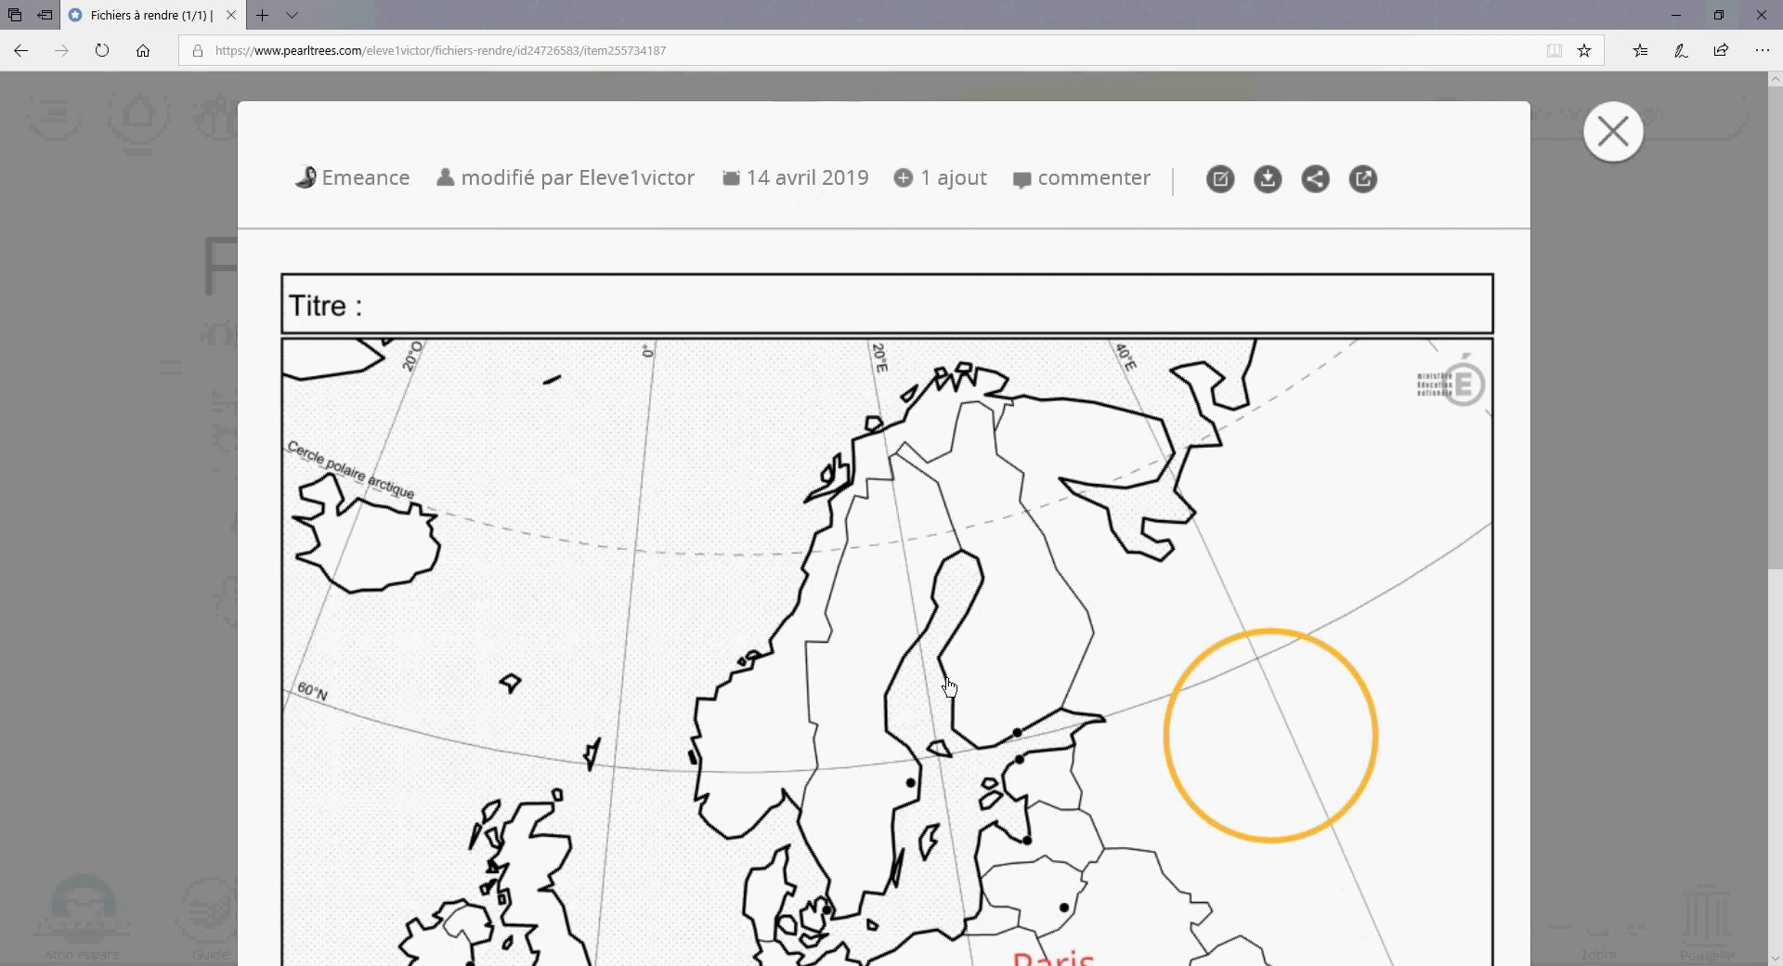
left_click(1222, 184)
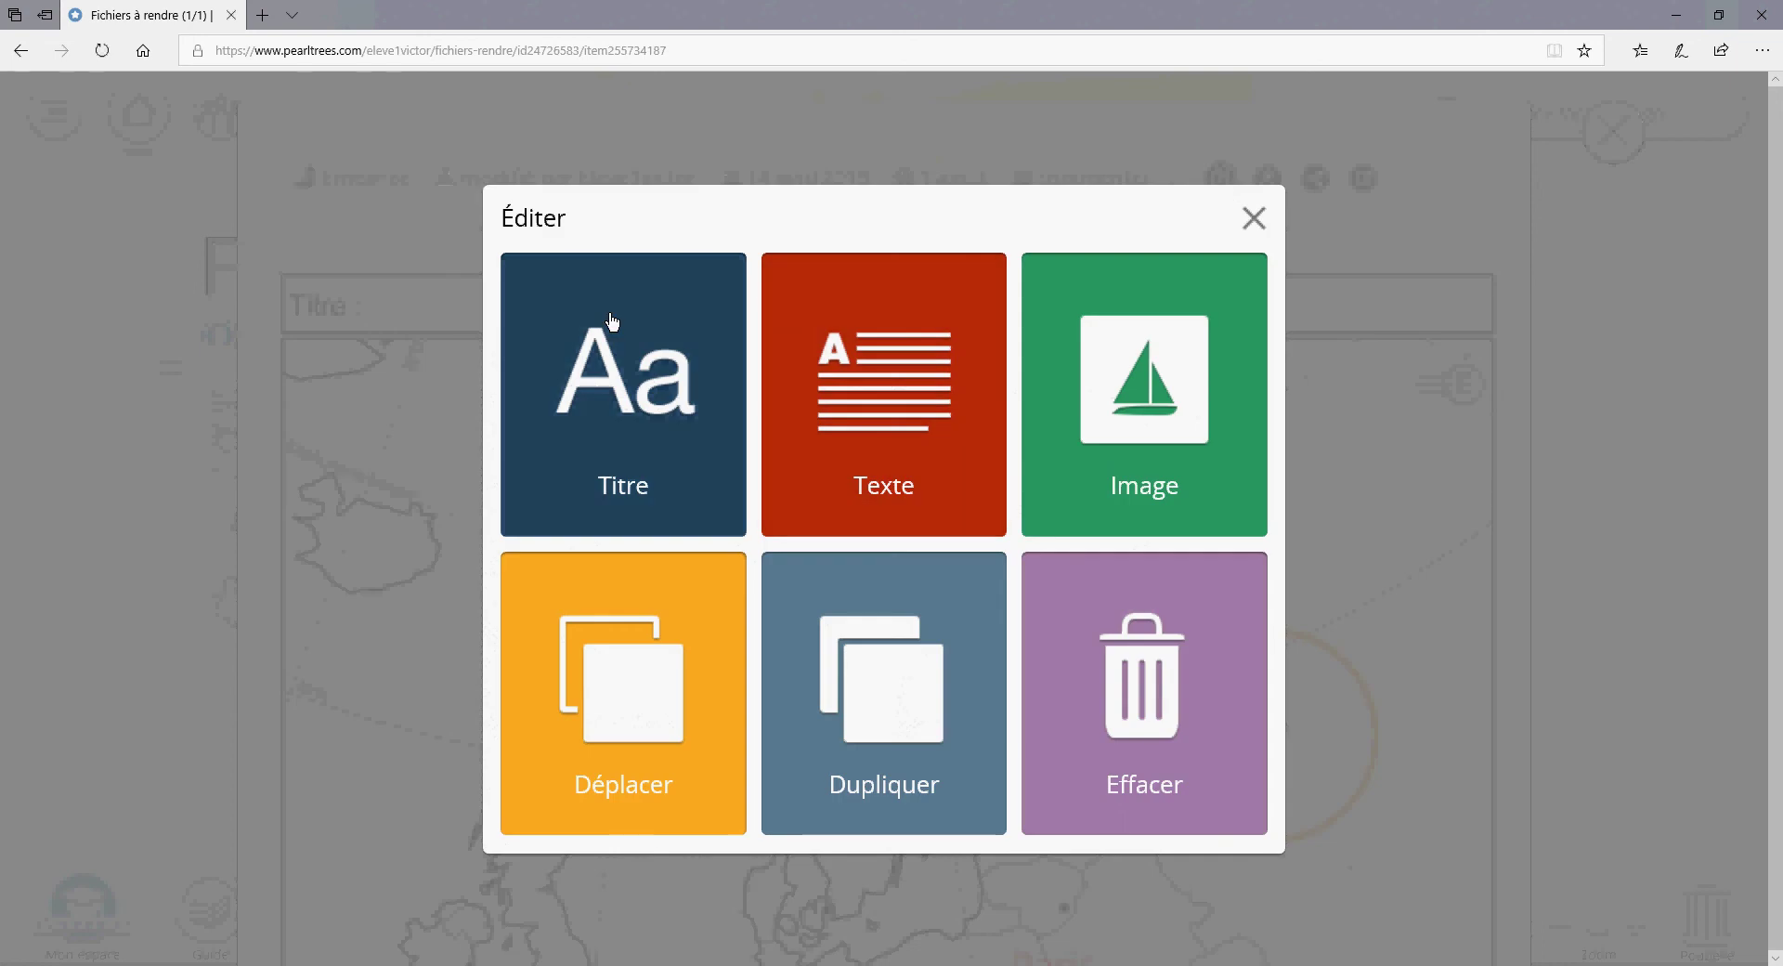
left_click(1254, 221)
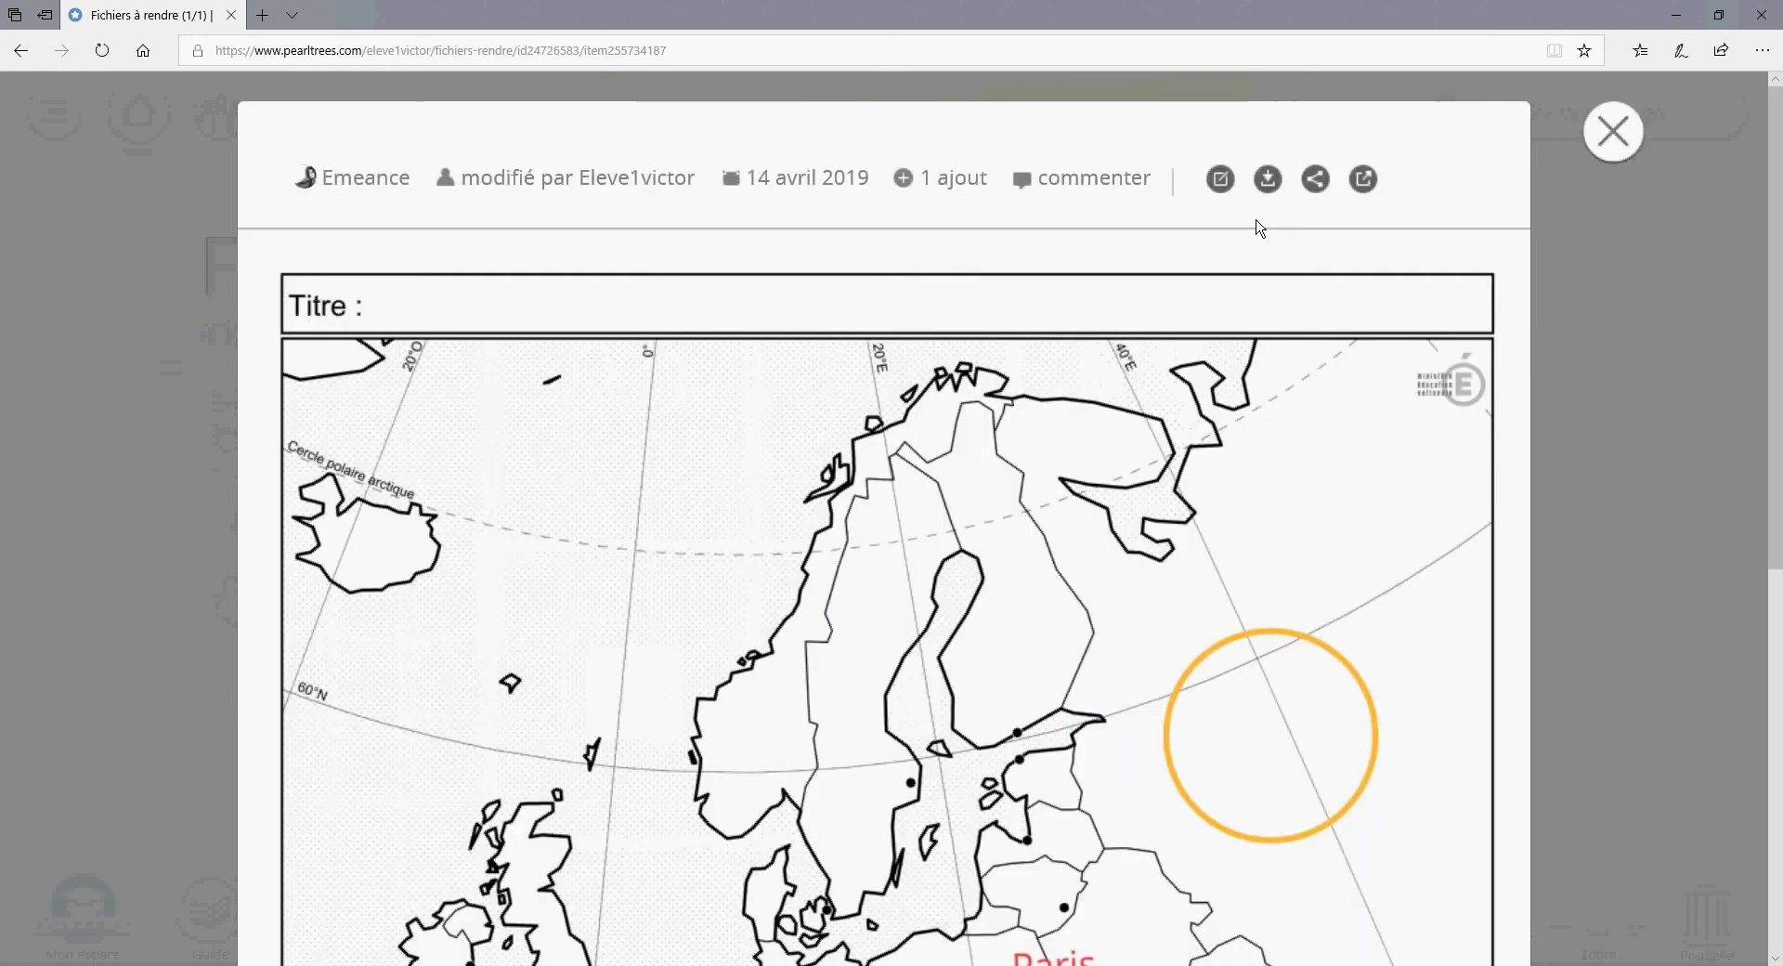
Share the completed map with the teacher's account through the Professeurs directory without a private message, and close the map
left_click(1312, 183)
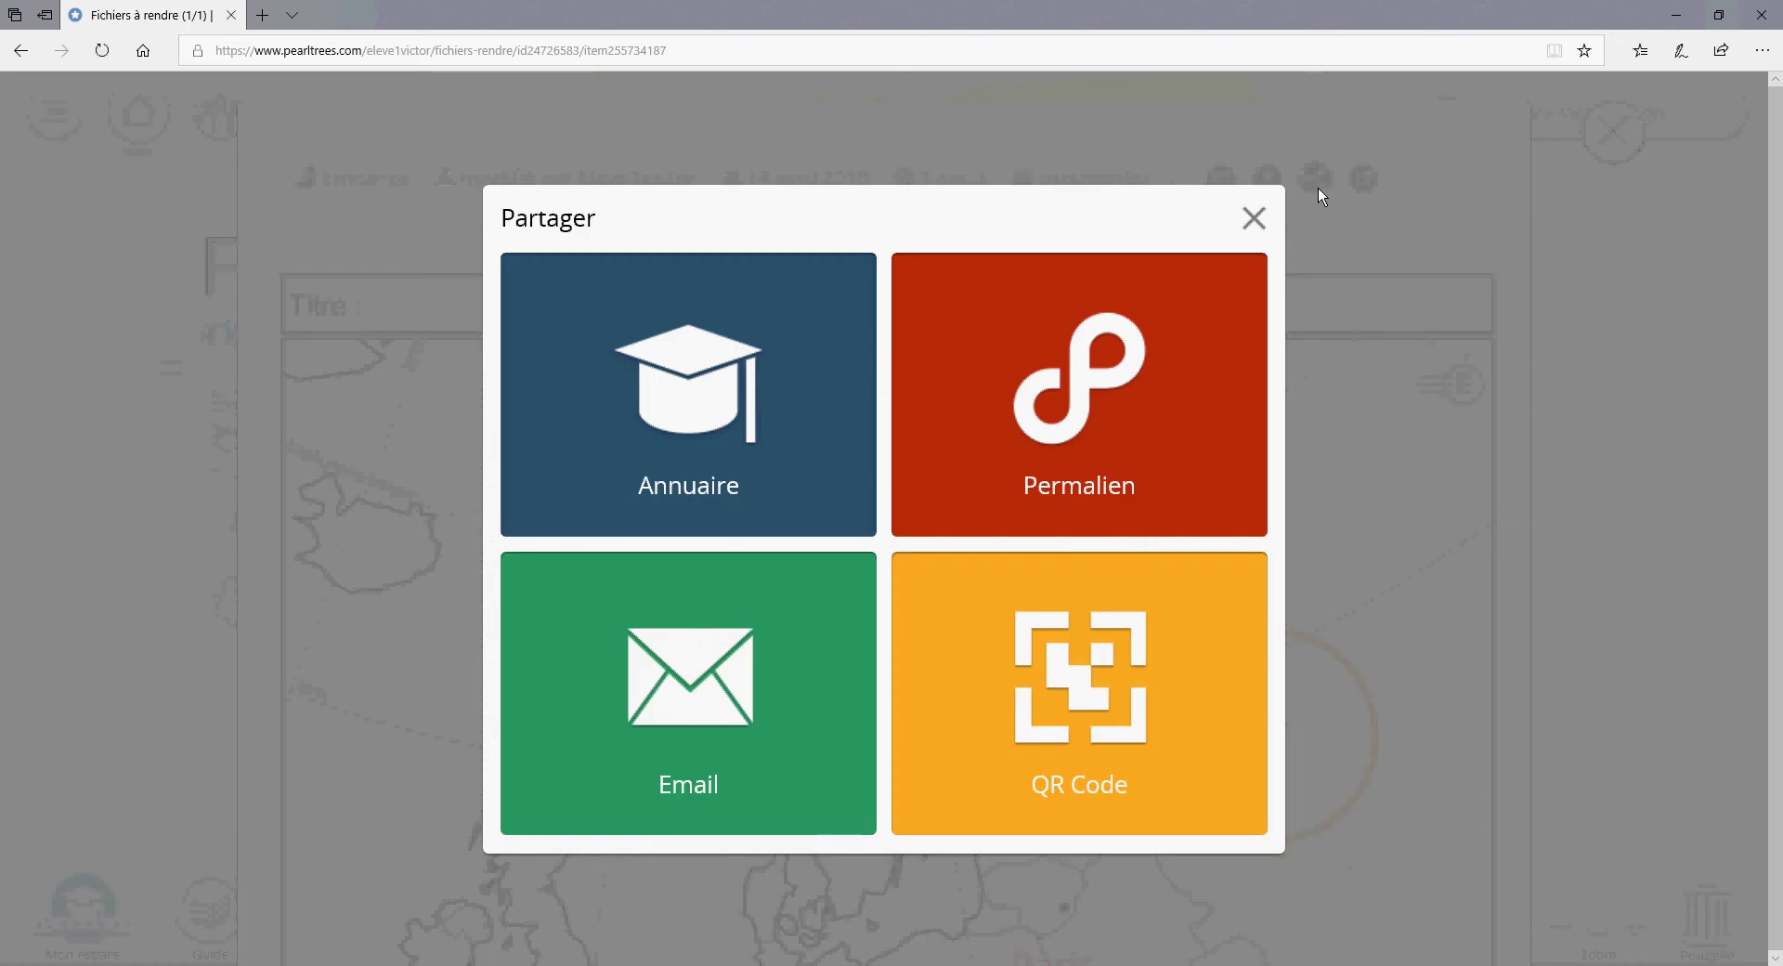
left_click(741, 369)
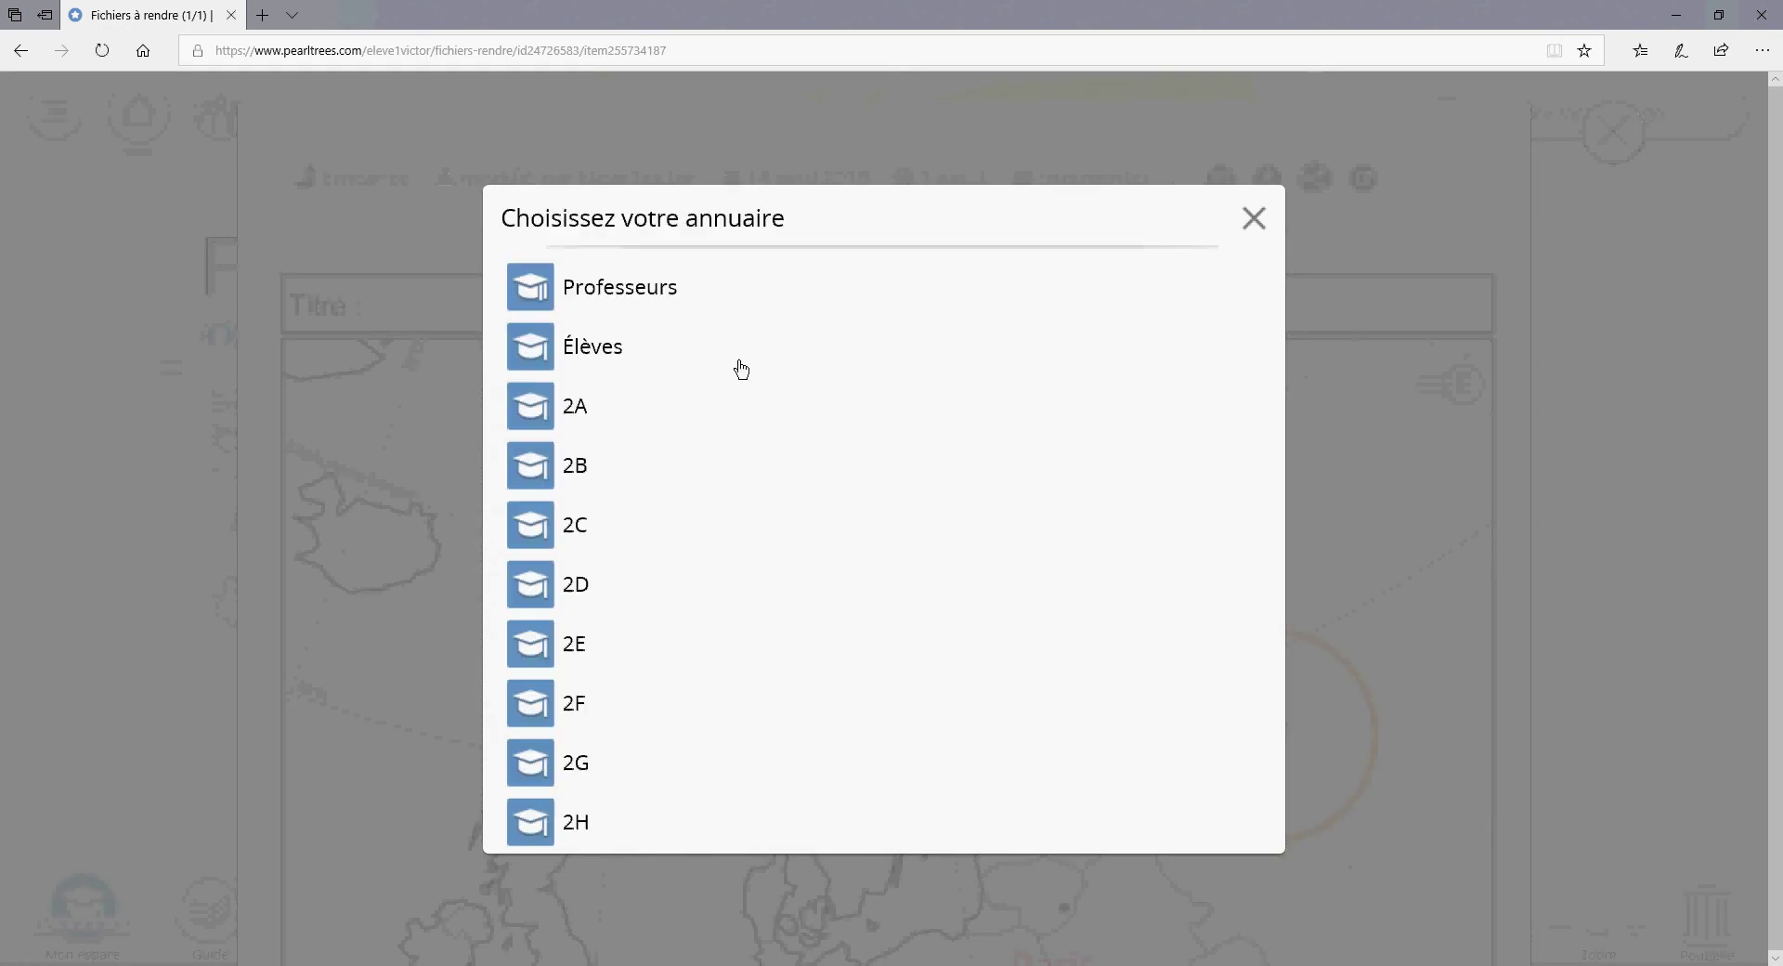
left_click(647, 290)
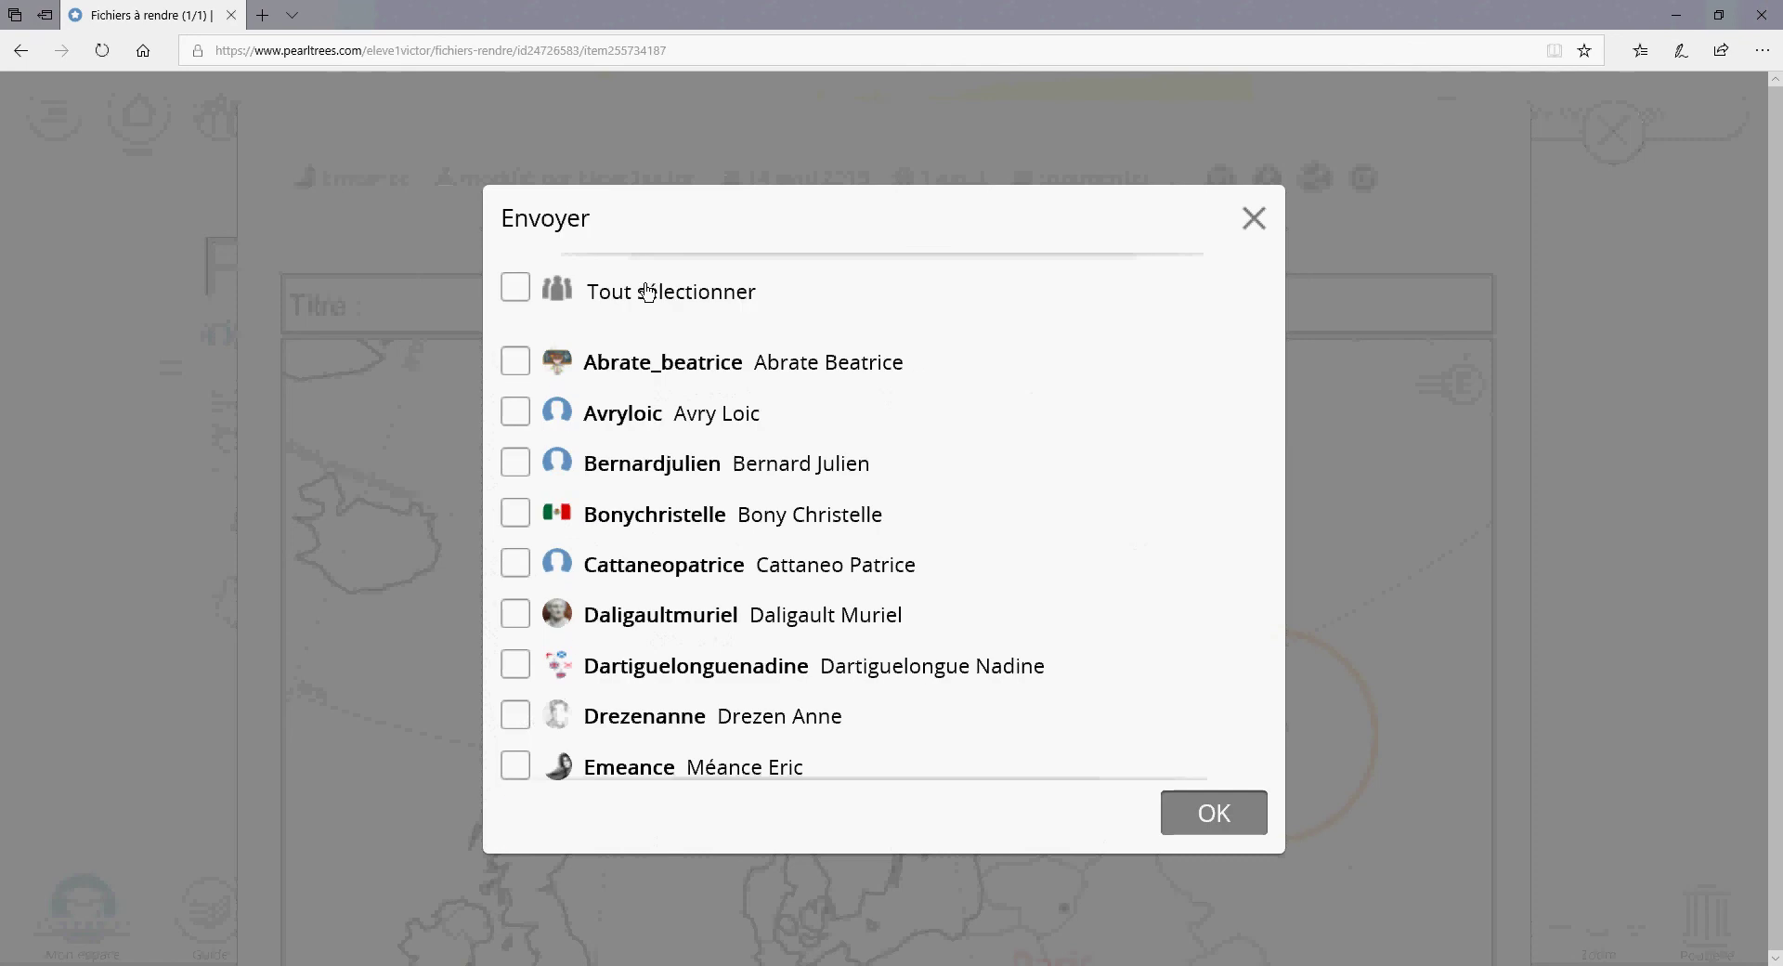
left_click(515, 765)
left_click(1233, 819)
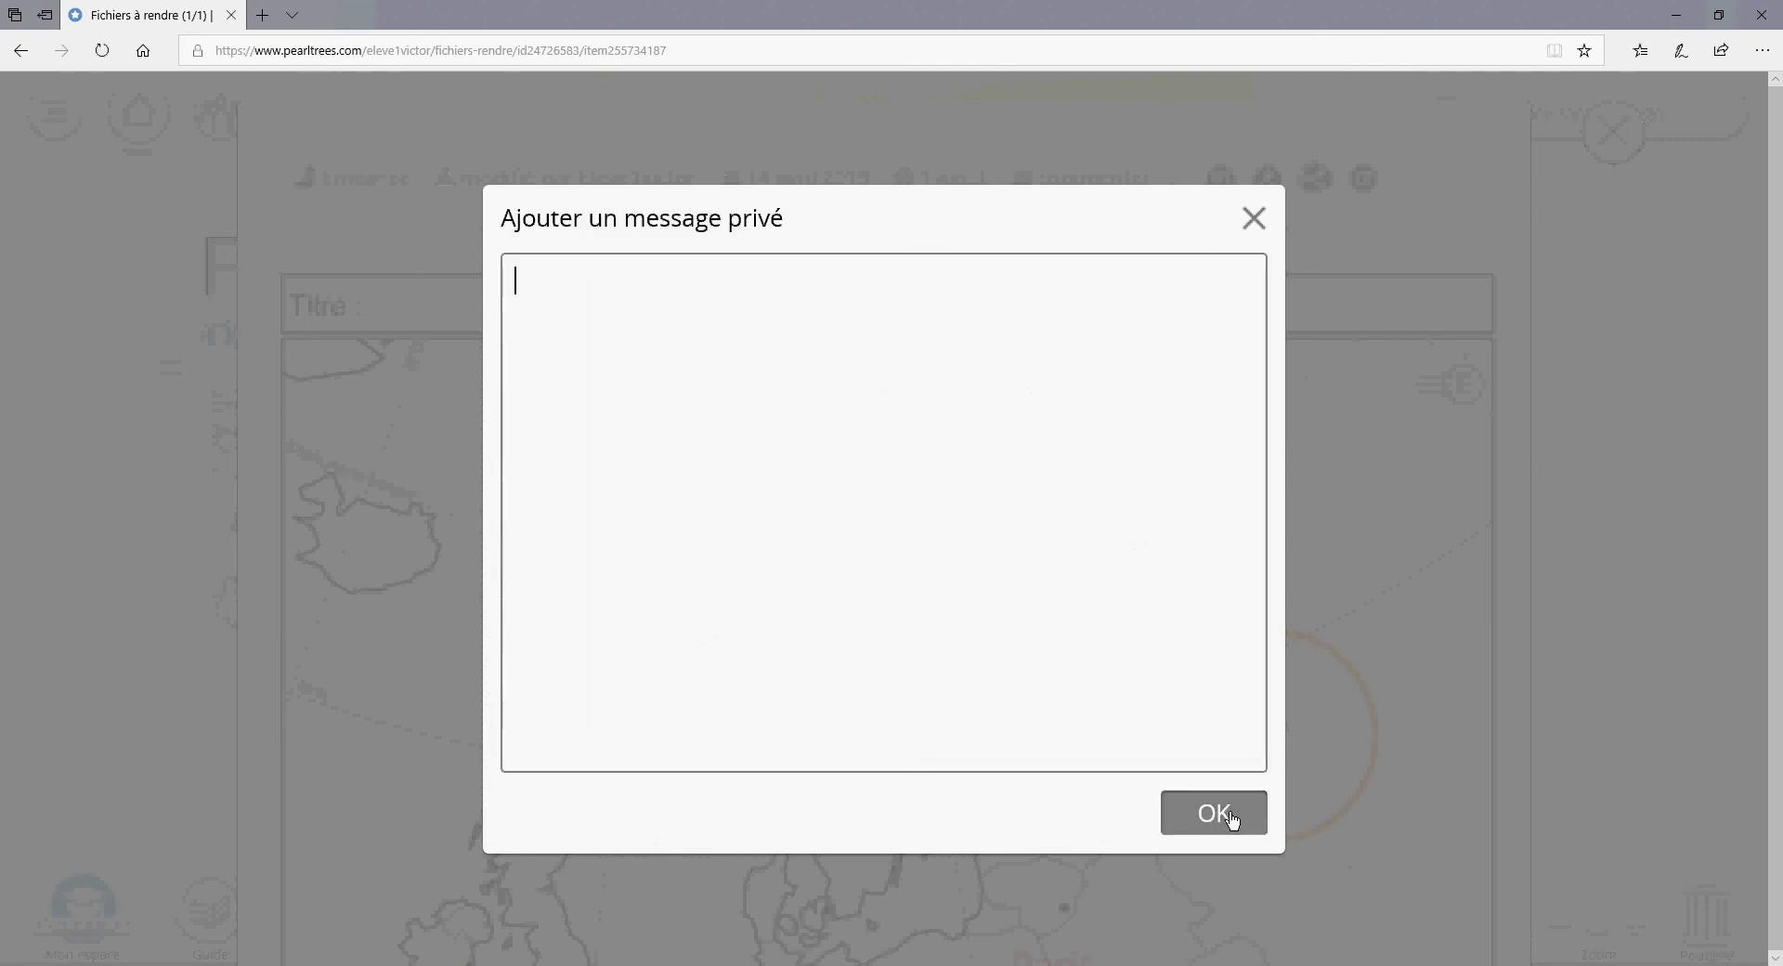
left_click(1226, 816)
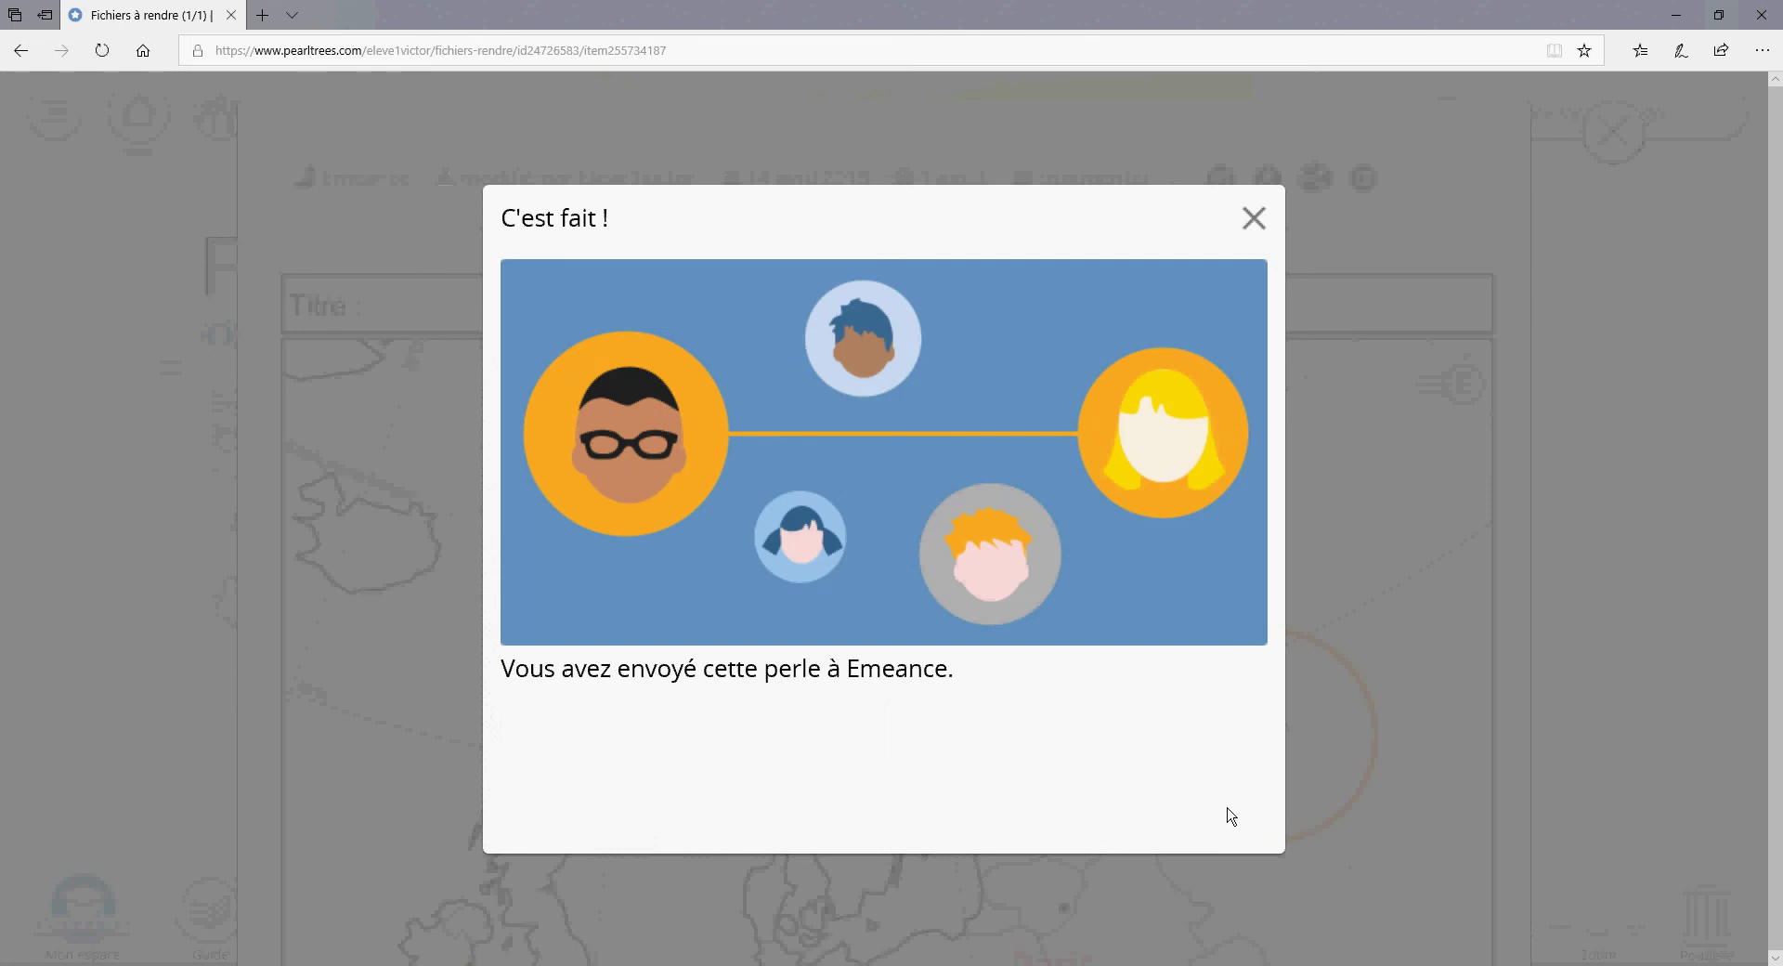
left_click(1253, 220)
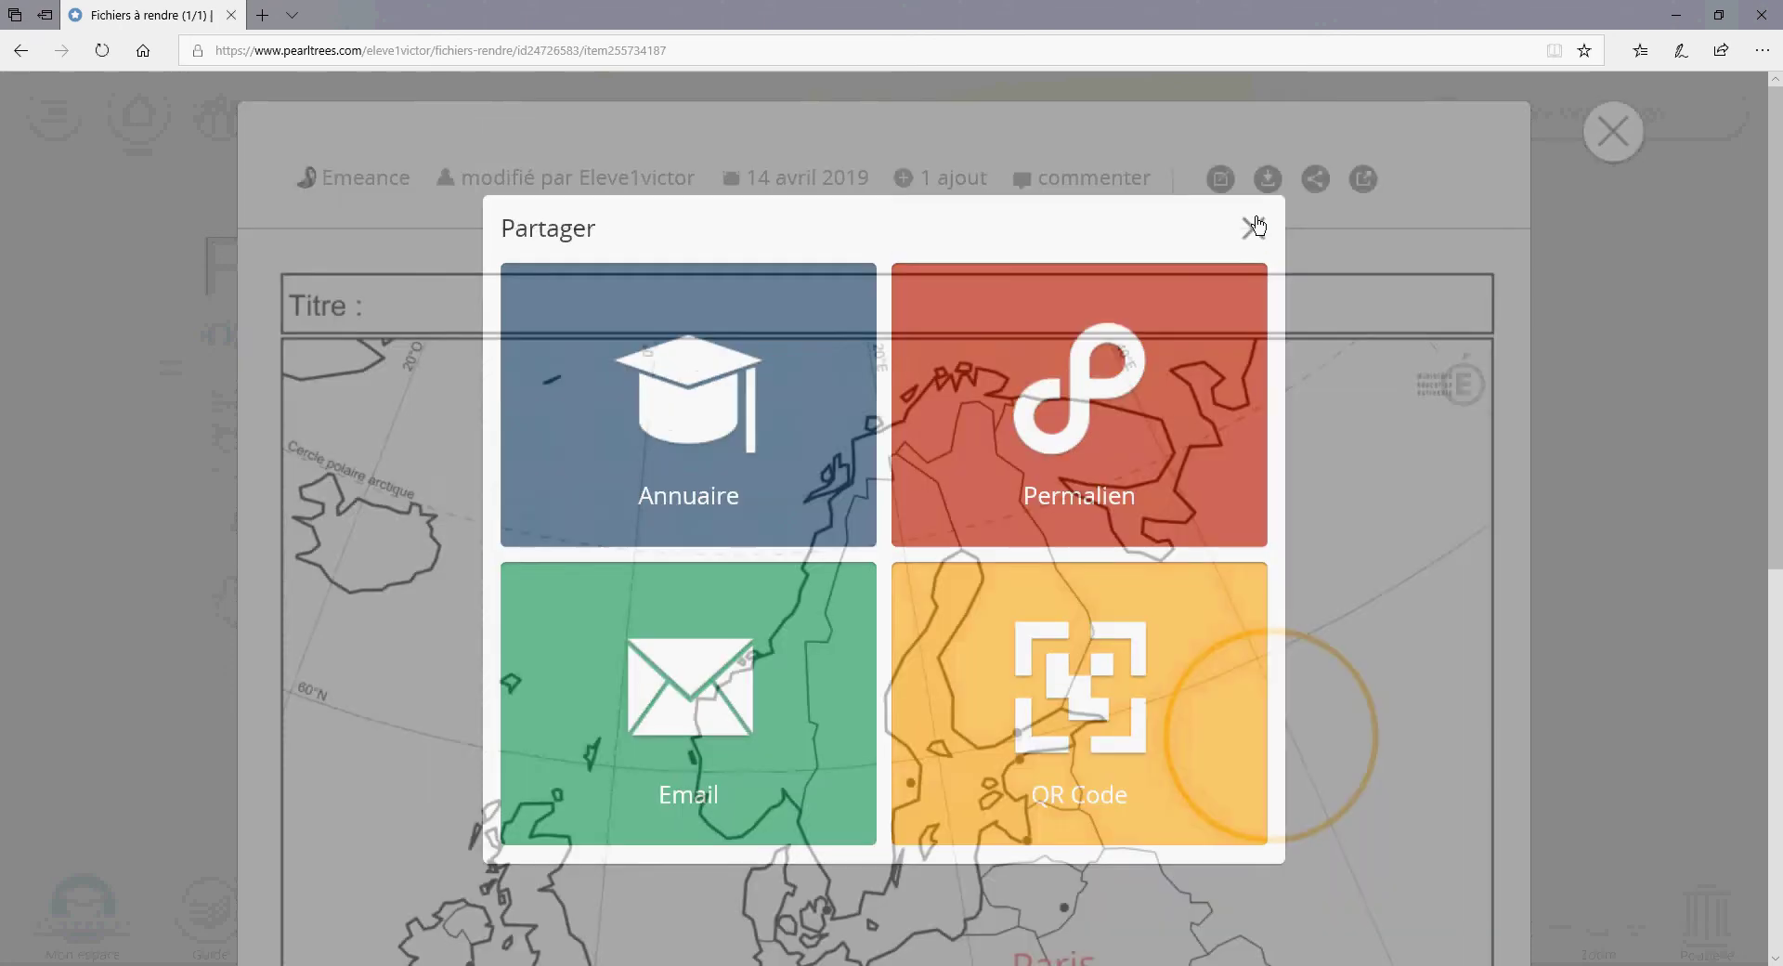
left_click(1254, 226)
left_click(1612, 130)
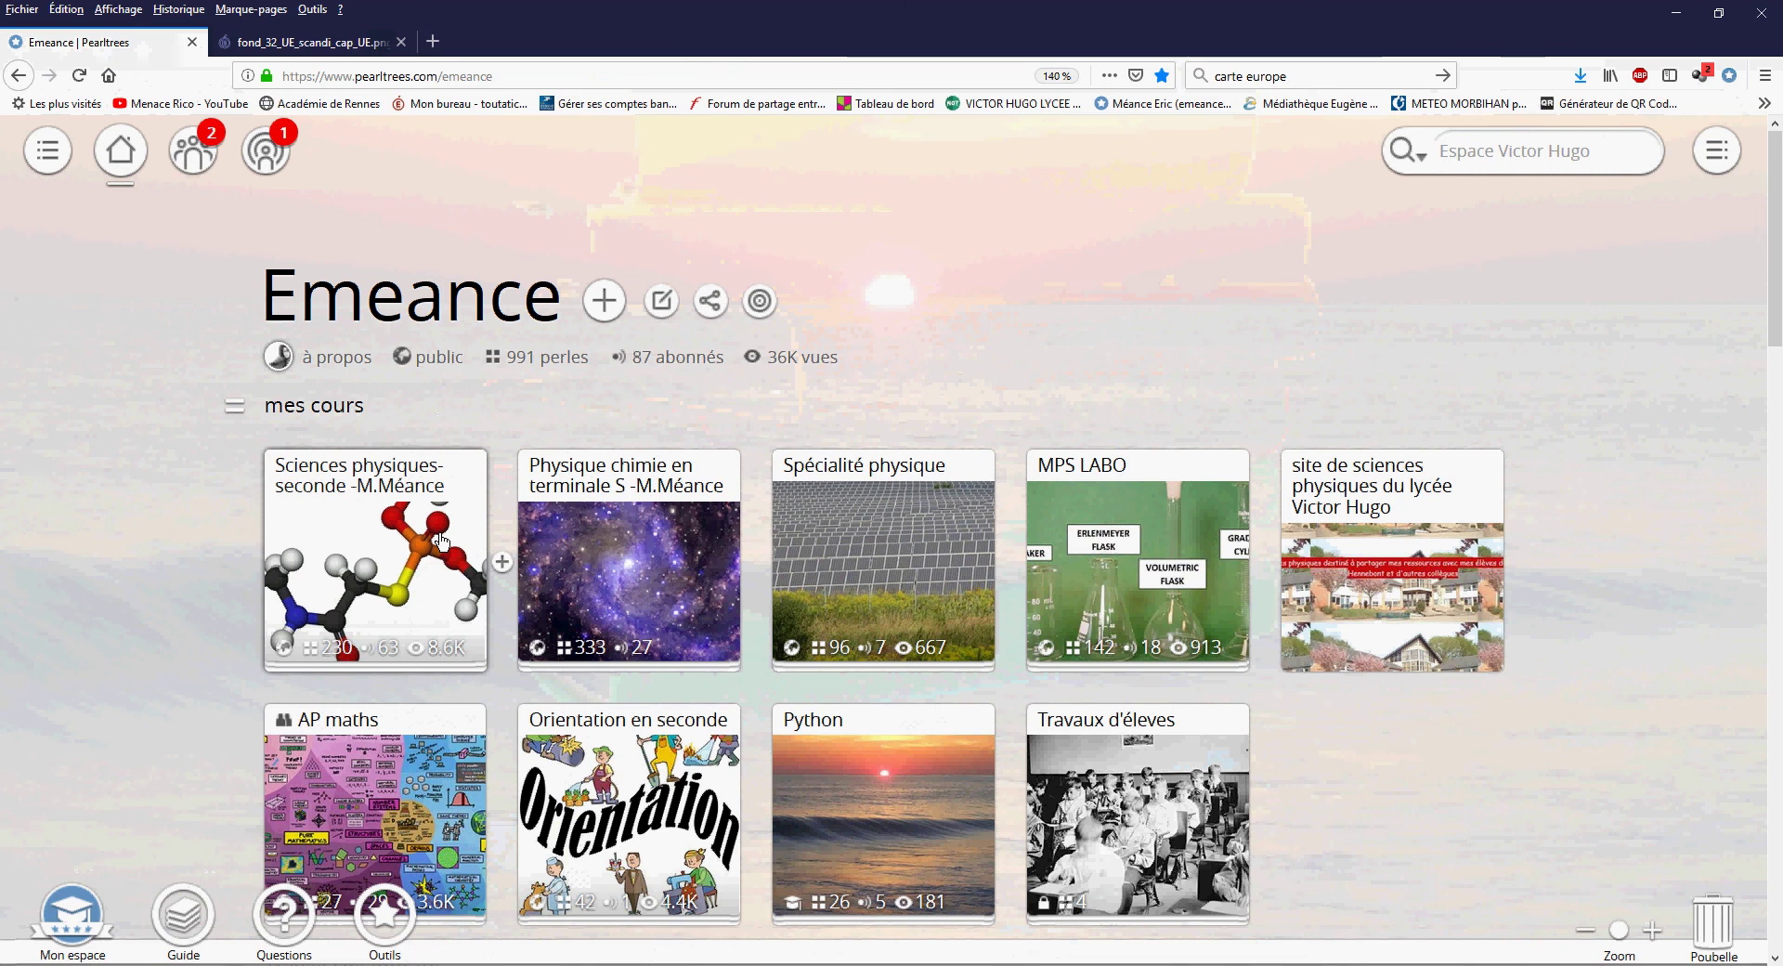
In the teacher's account, open the Travaux rendus collection inside the Sciences physiques-seconde collection
left_click(441, 541)
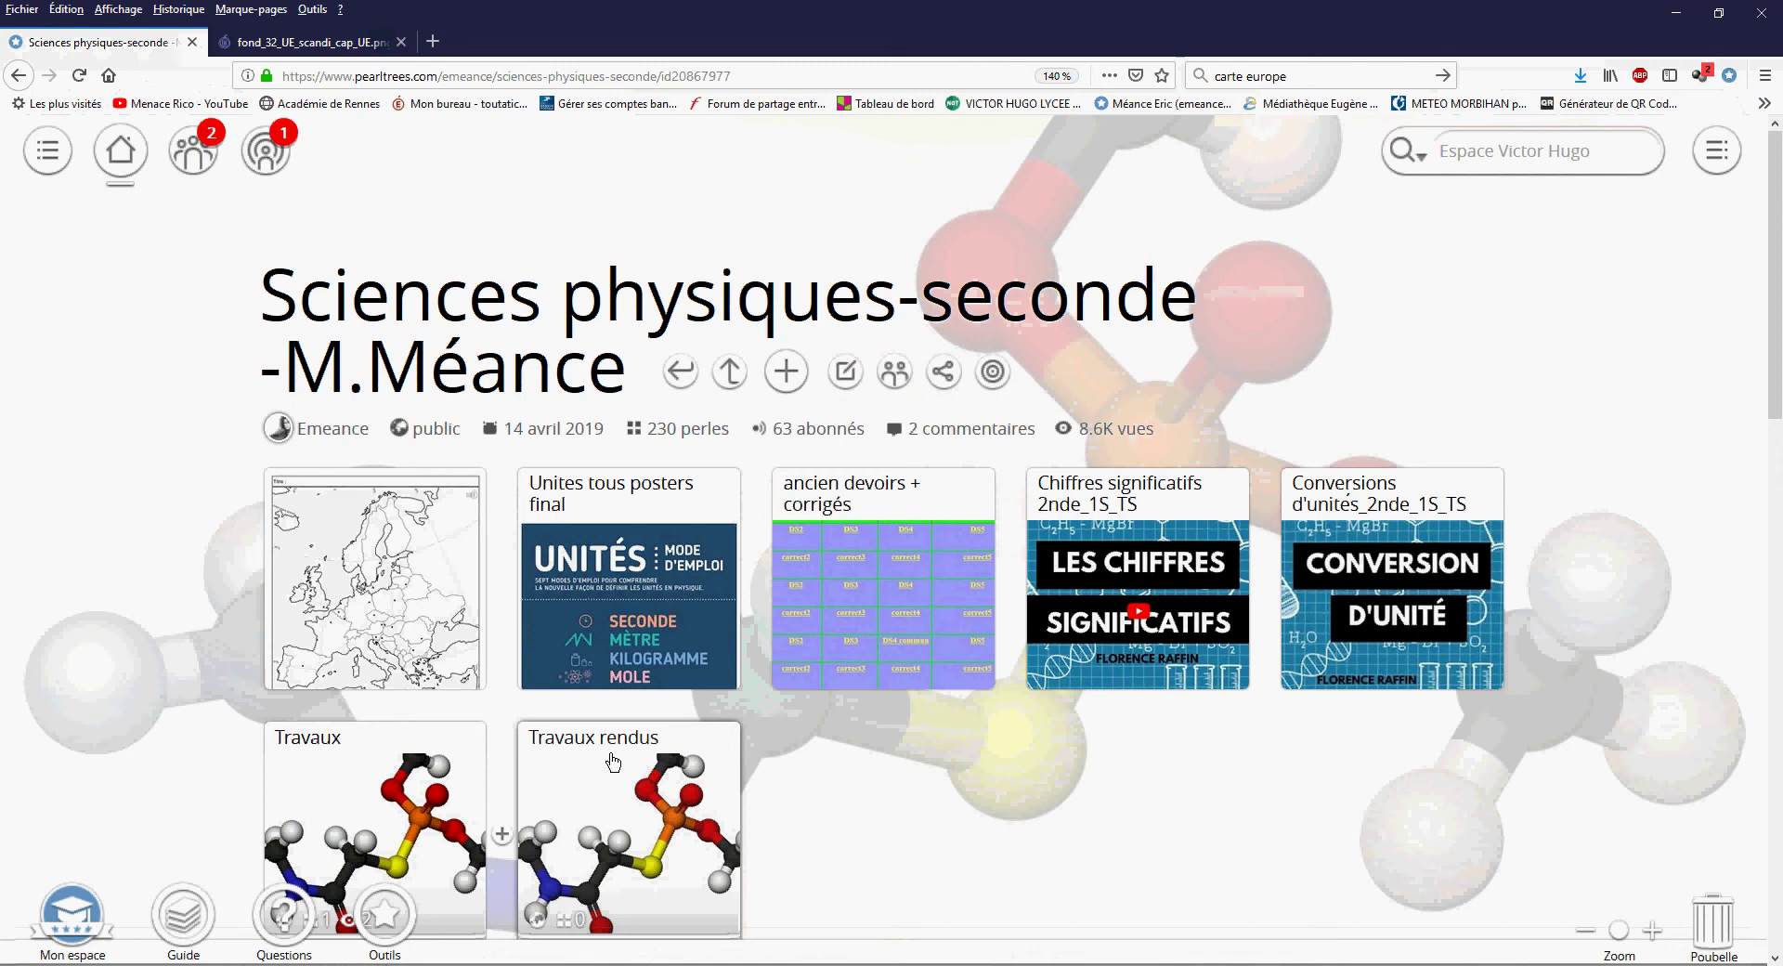
scroll(613, 762, "down", 3)
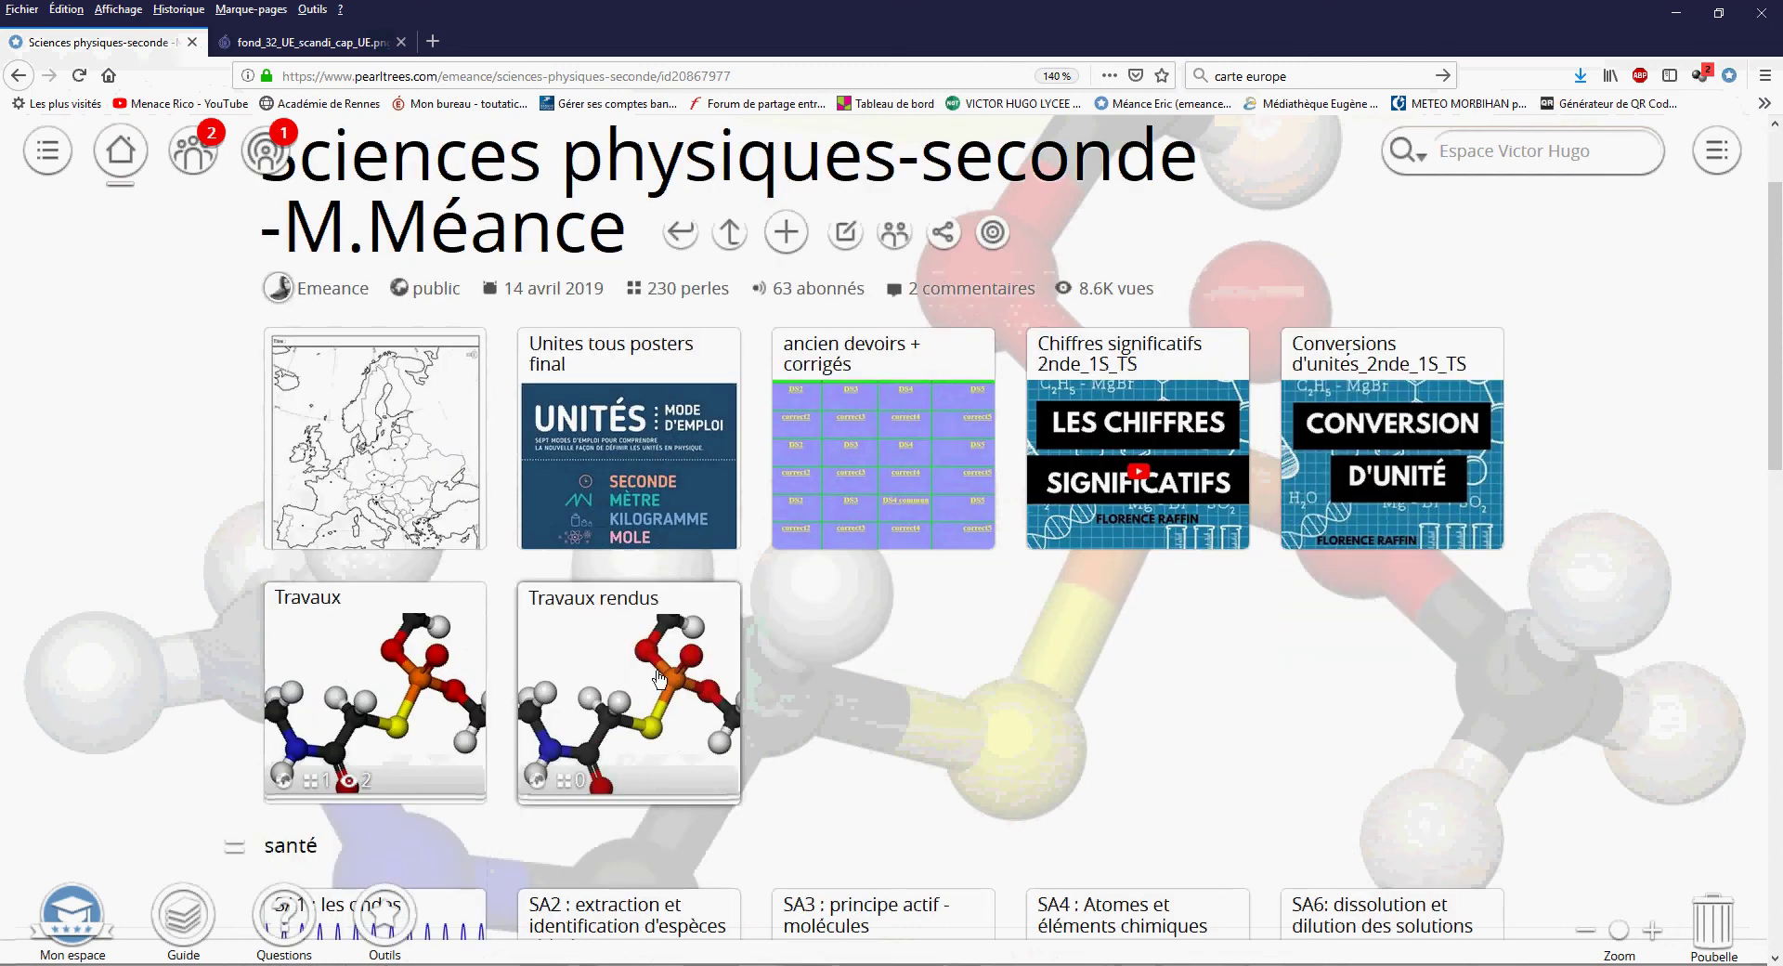
left_click(659, 678)
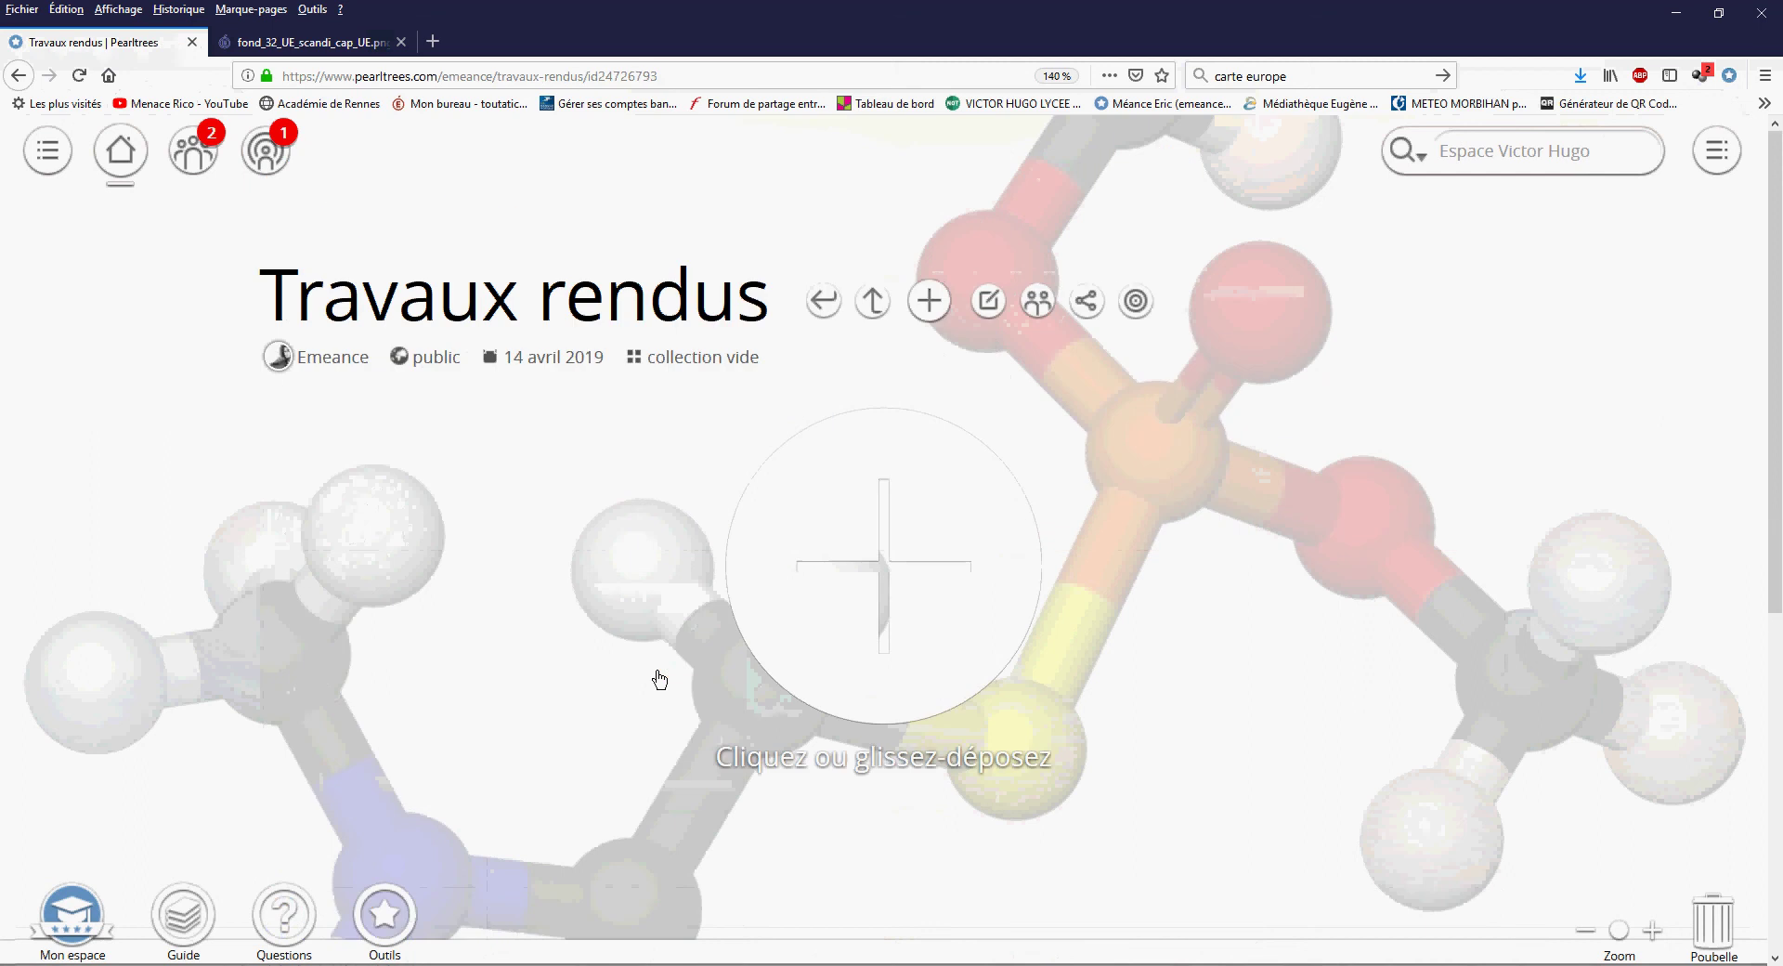
Filter the network activity by the Élèves directory to show only Eleve1victor, Eleve2victor and Eleve3victor
left_click(193, 156)
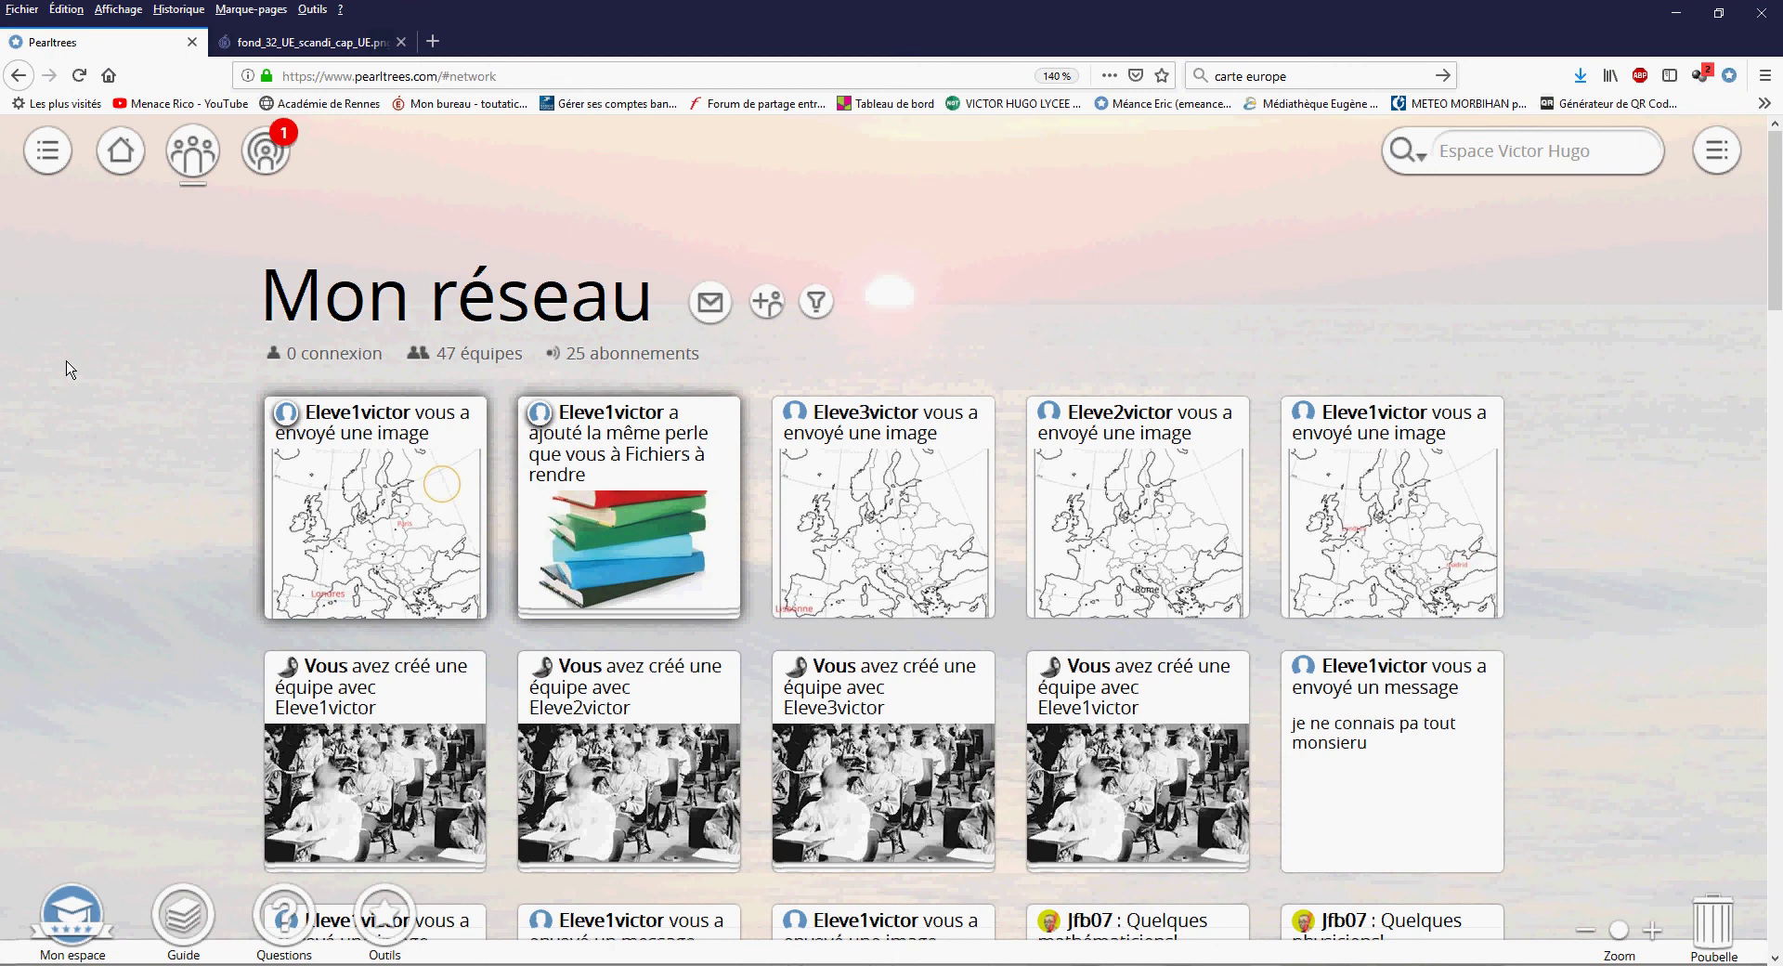
scroll(66, 370, "down", 10)
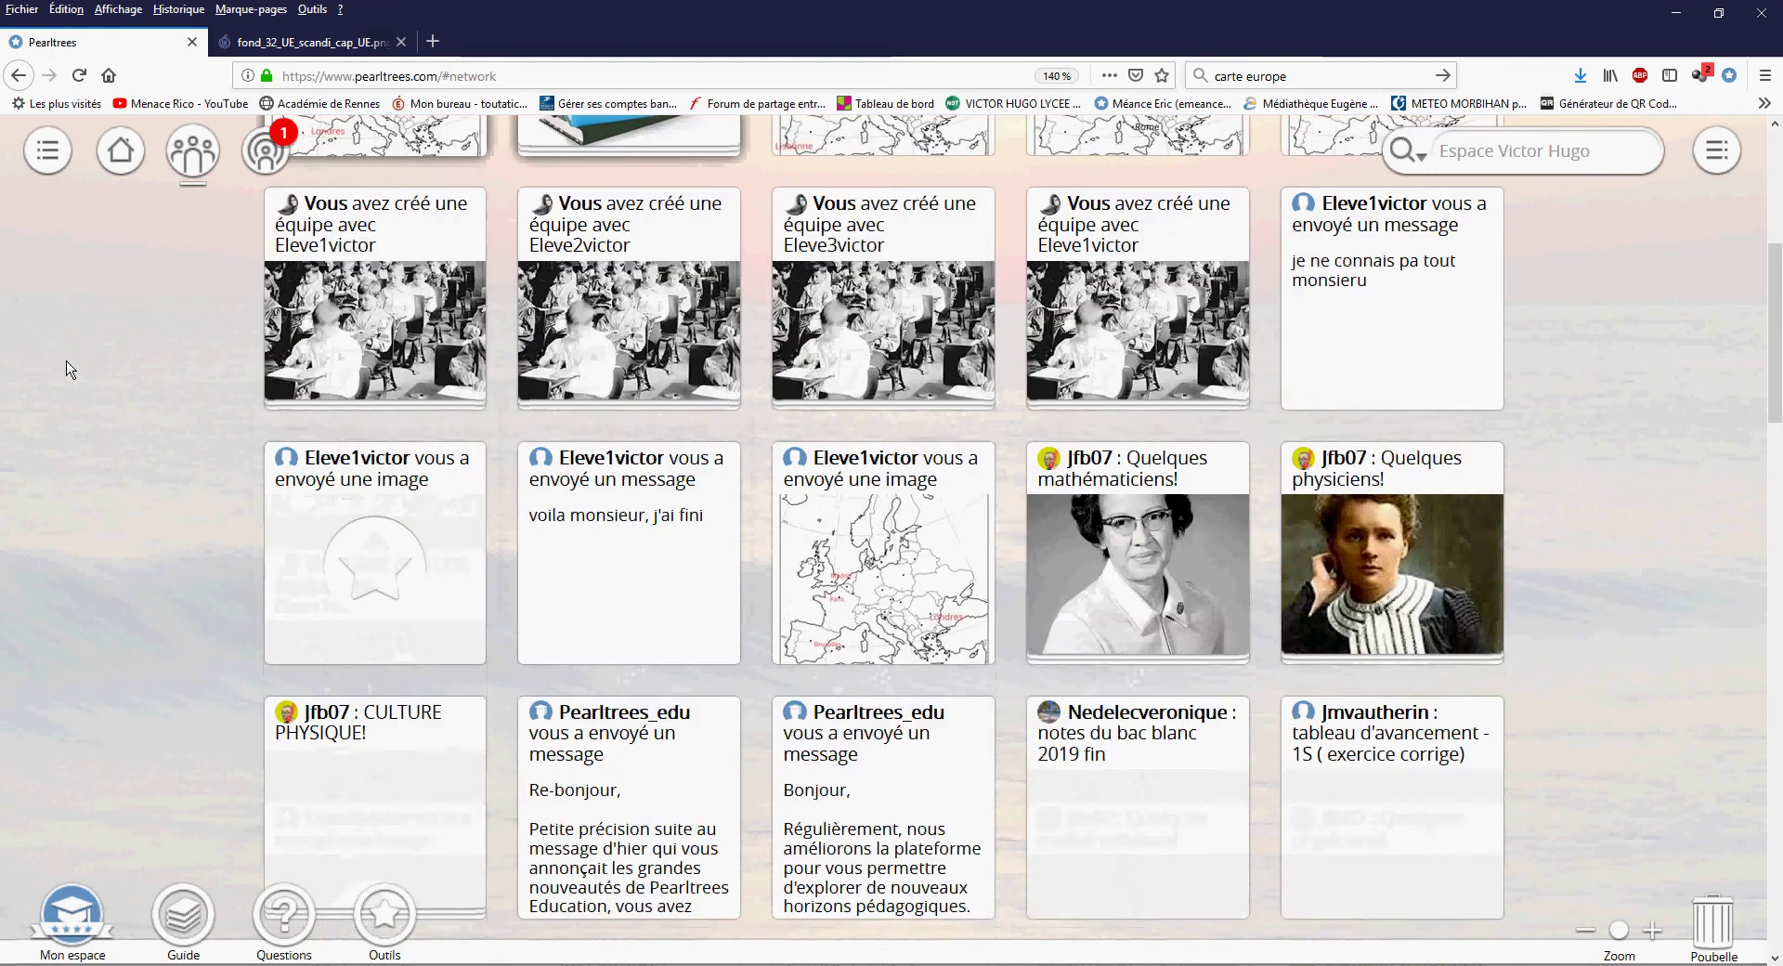
scroll(66, 369, "up", 10)
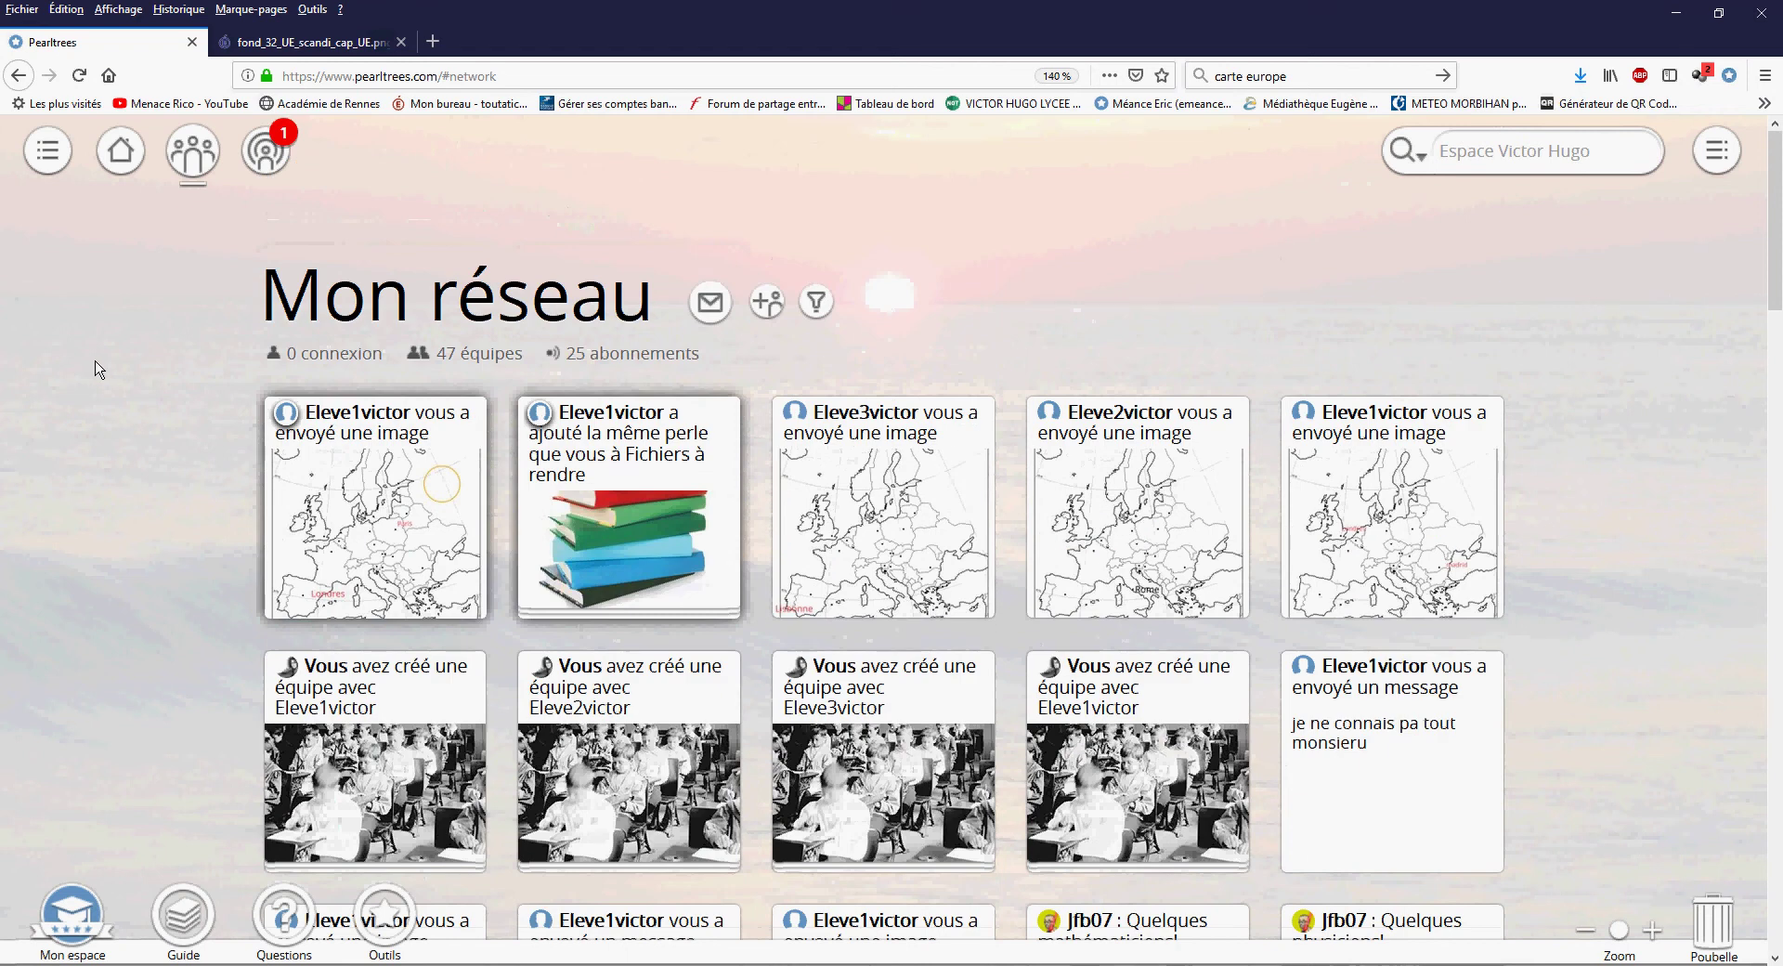
left_click(817, 303)
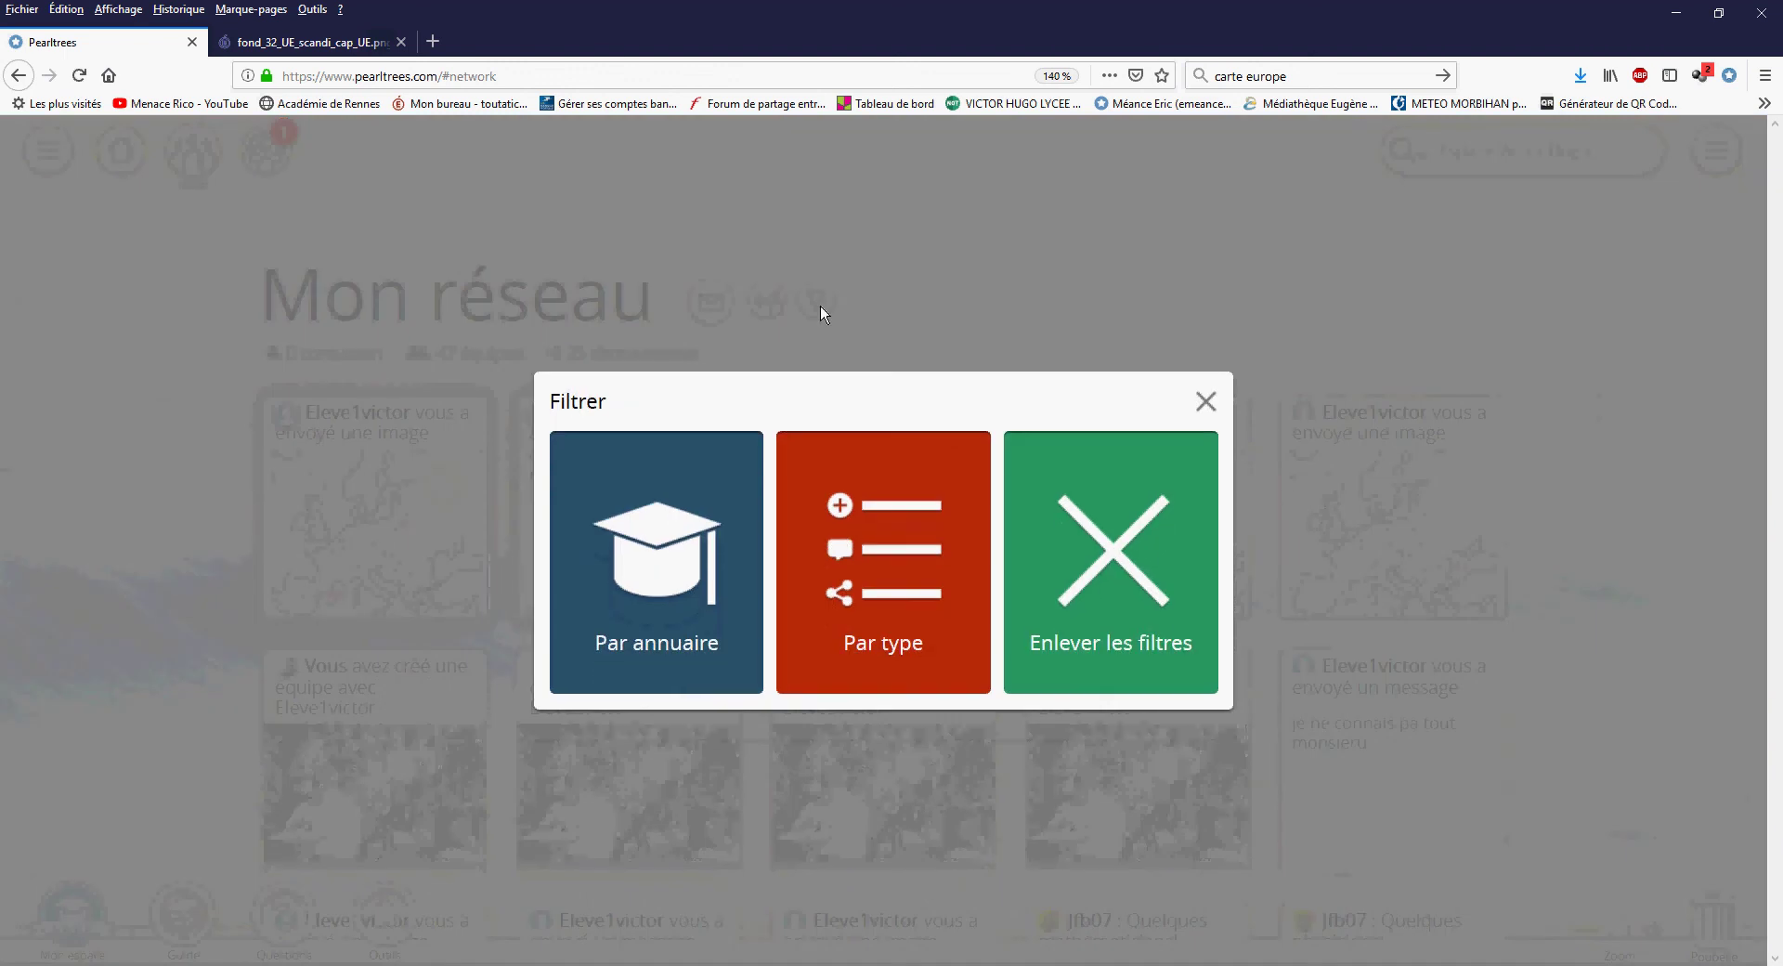
left_click(639, 539)
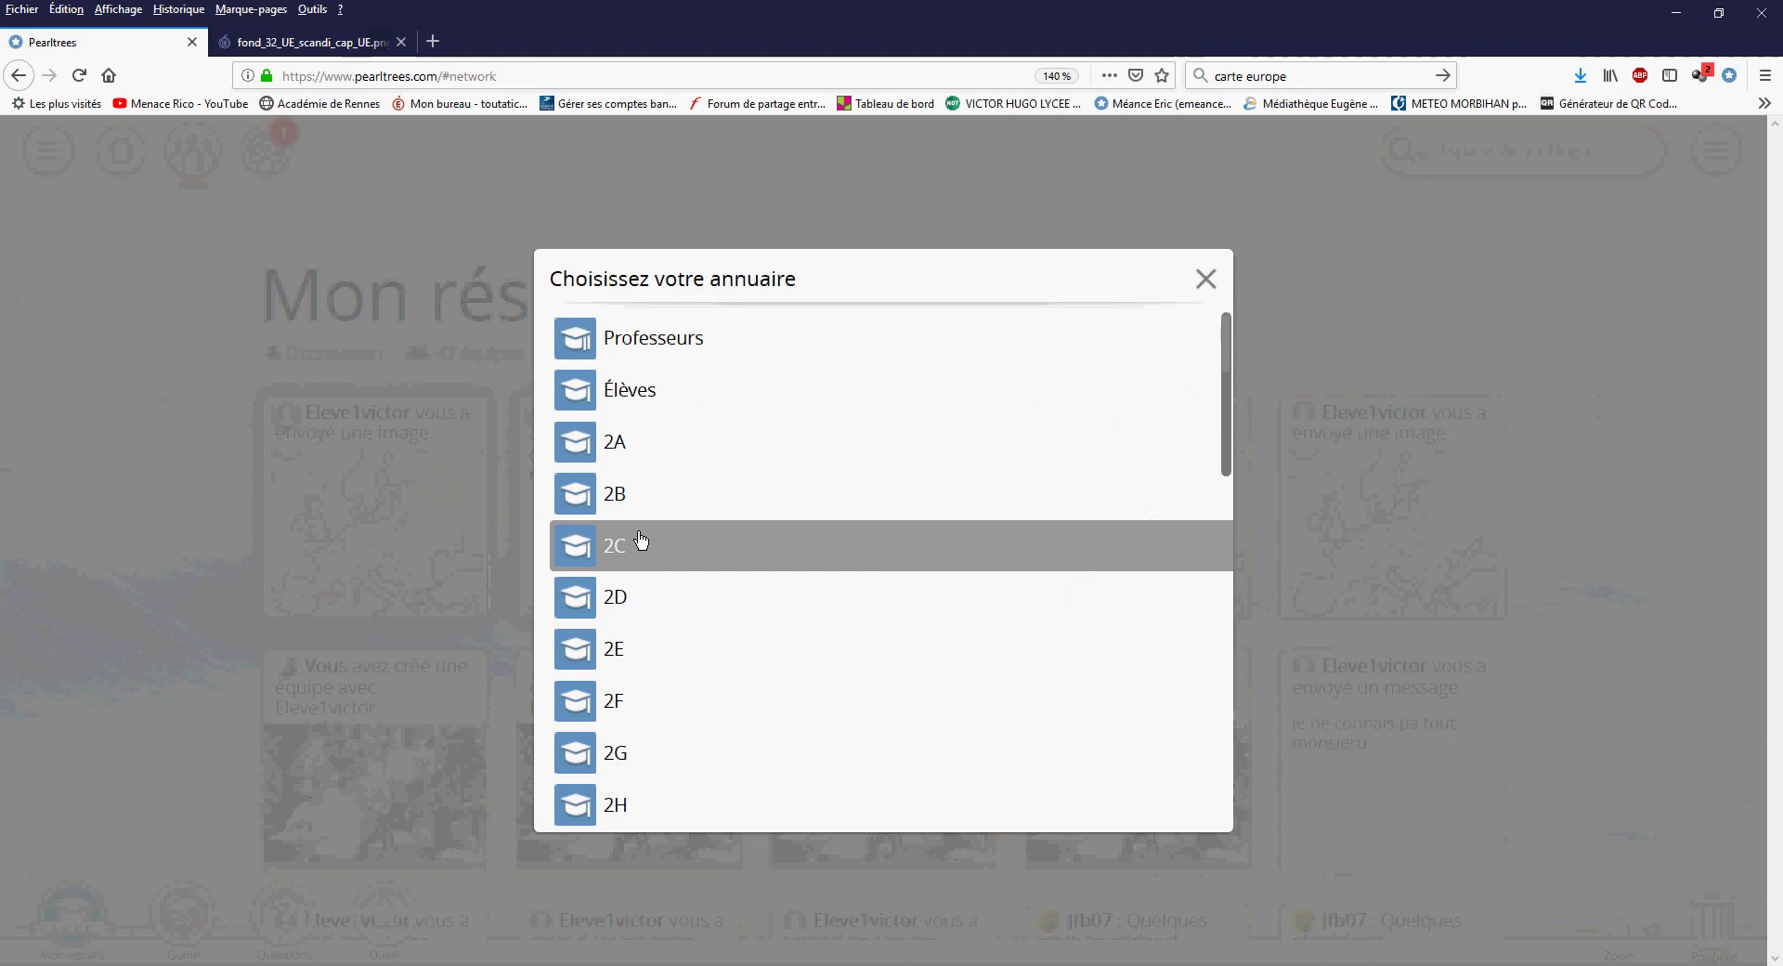
left_click(645, 394)
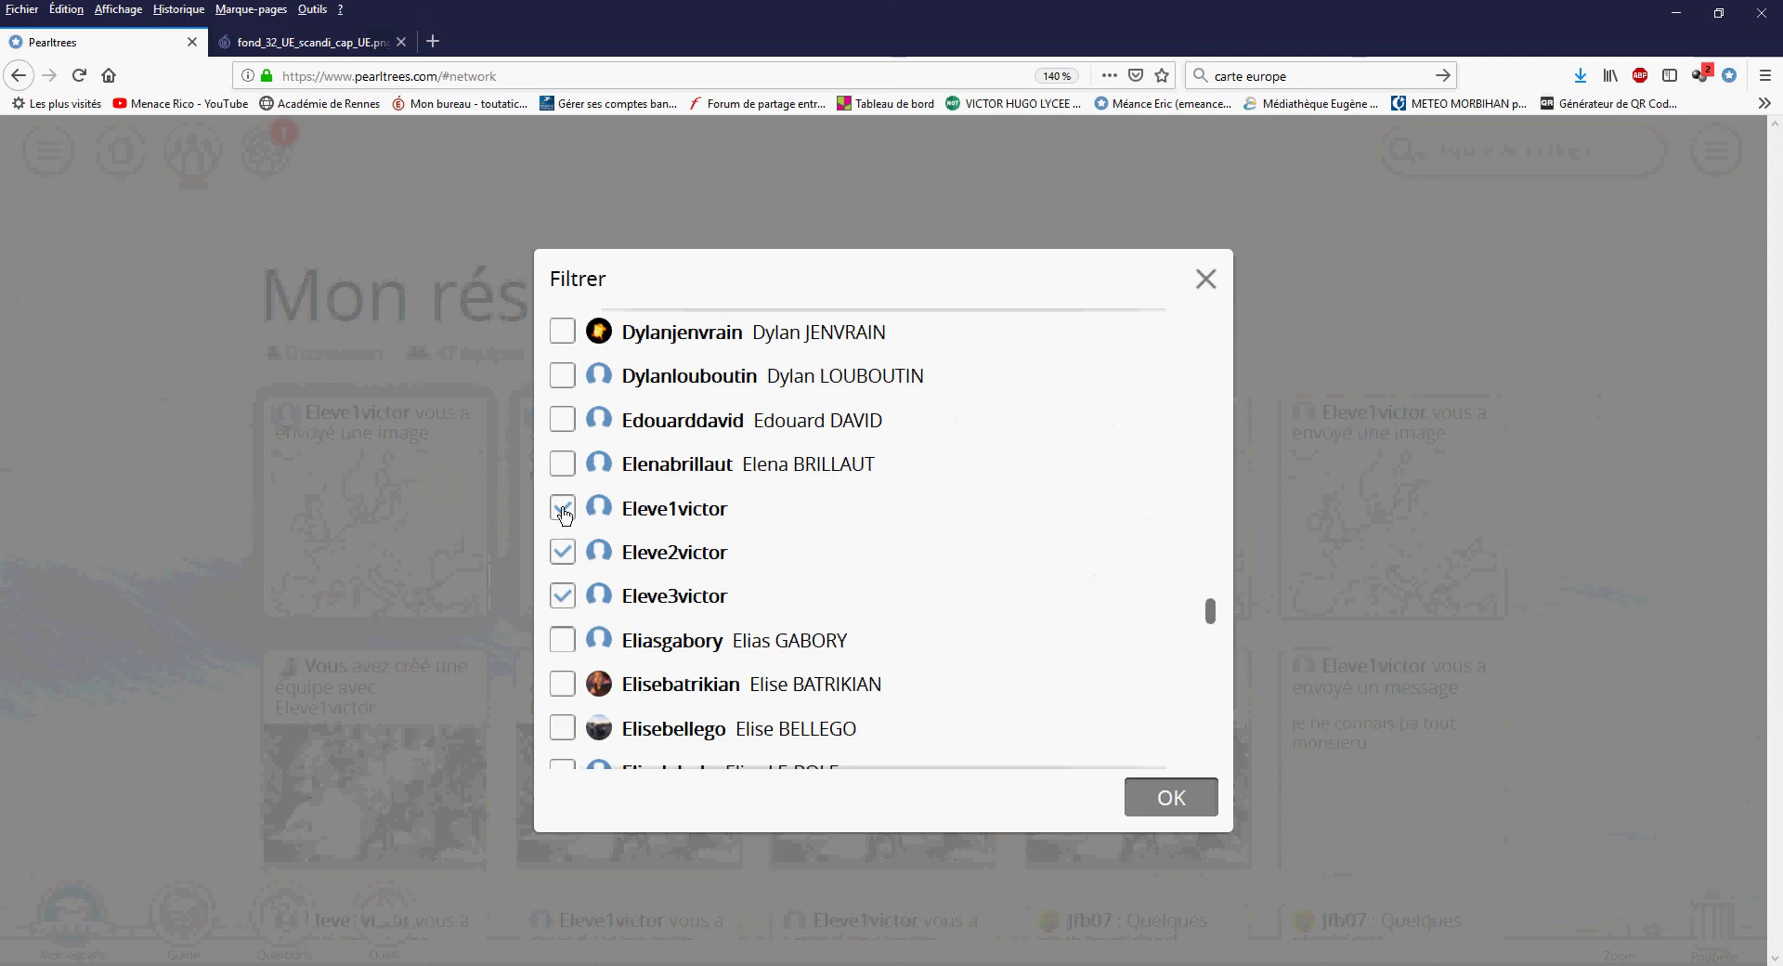
left_click(1163, 804)
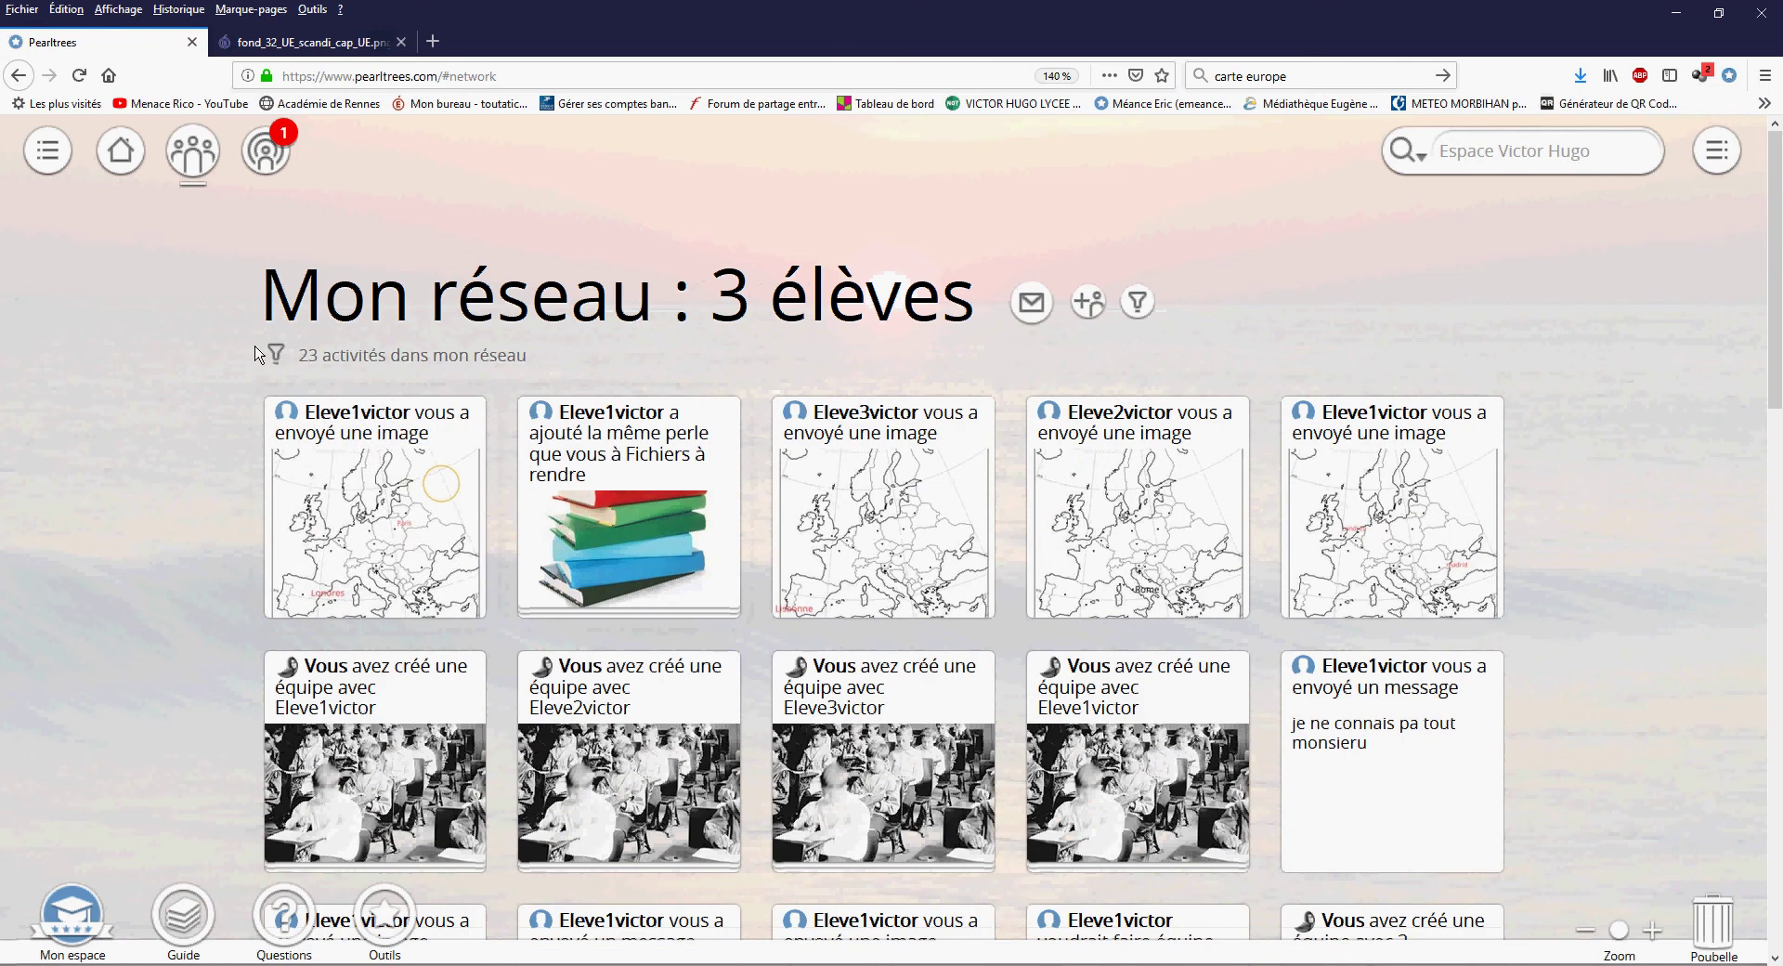
Narrow the three students' network activity by type to Messages and look over the remaining items
left_click(1139, 304)
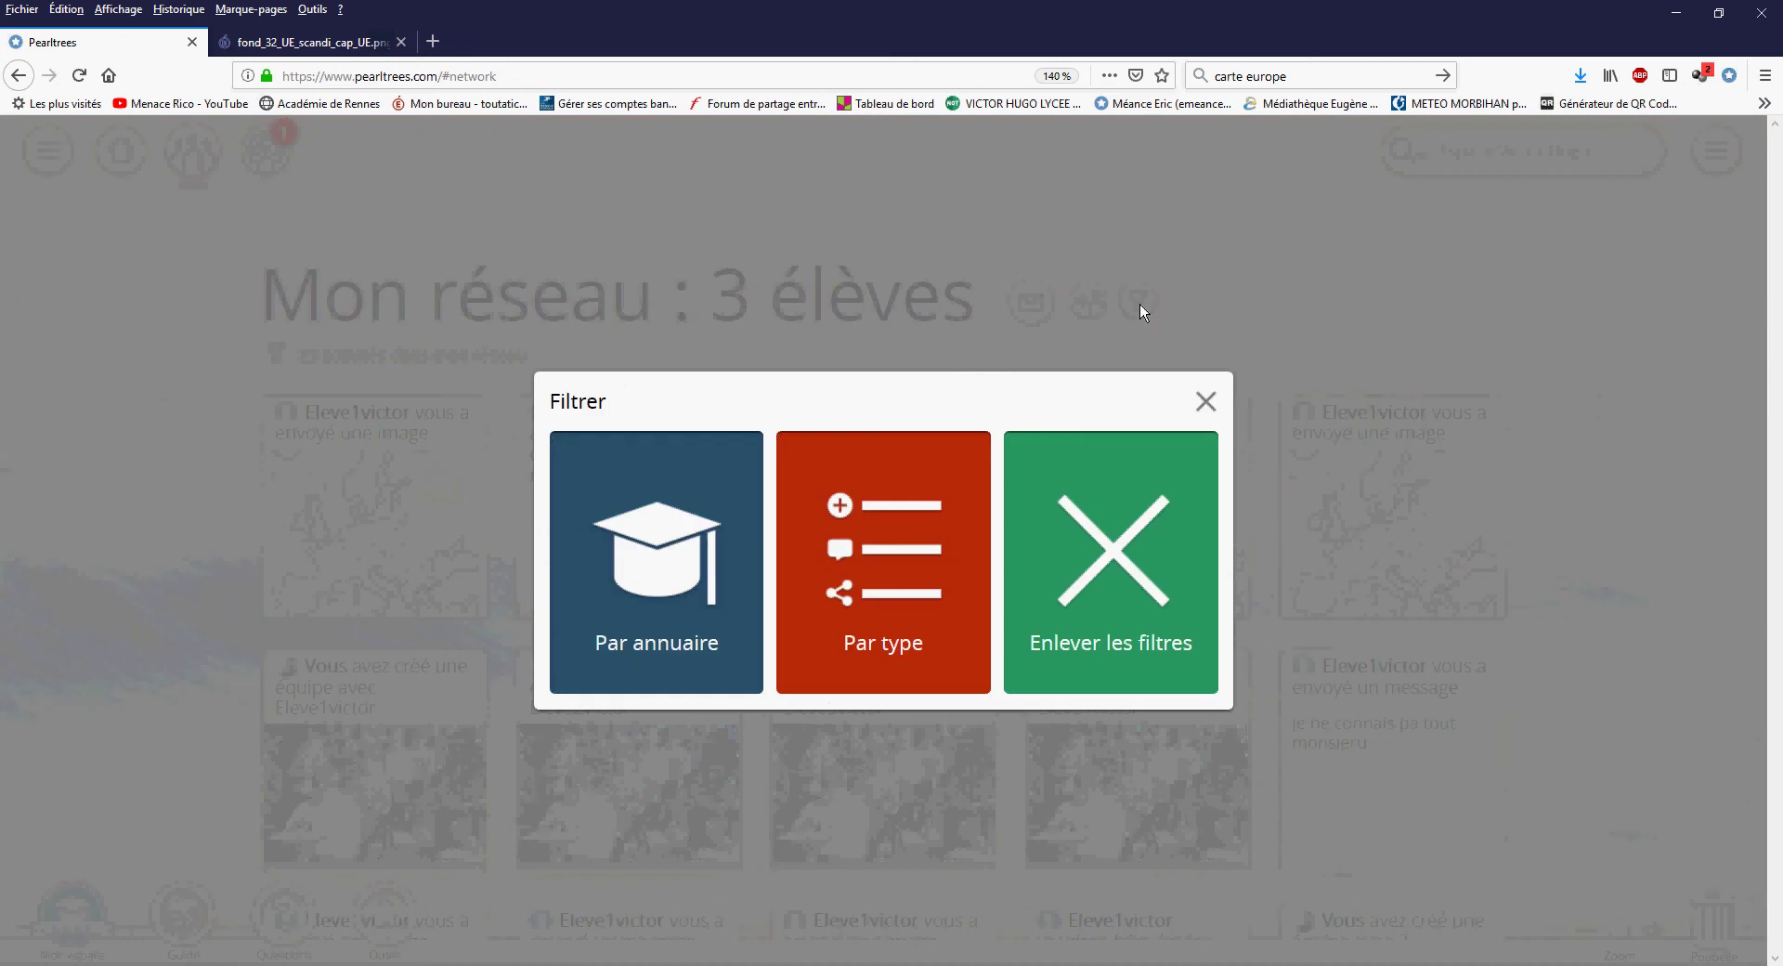
left_click(913, 506)
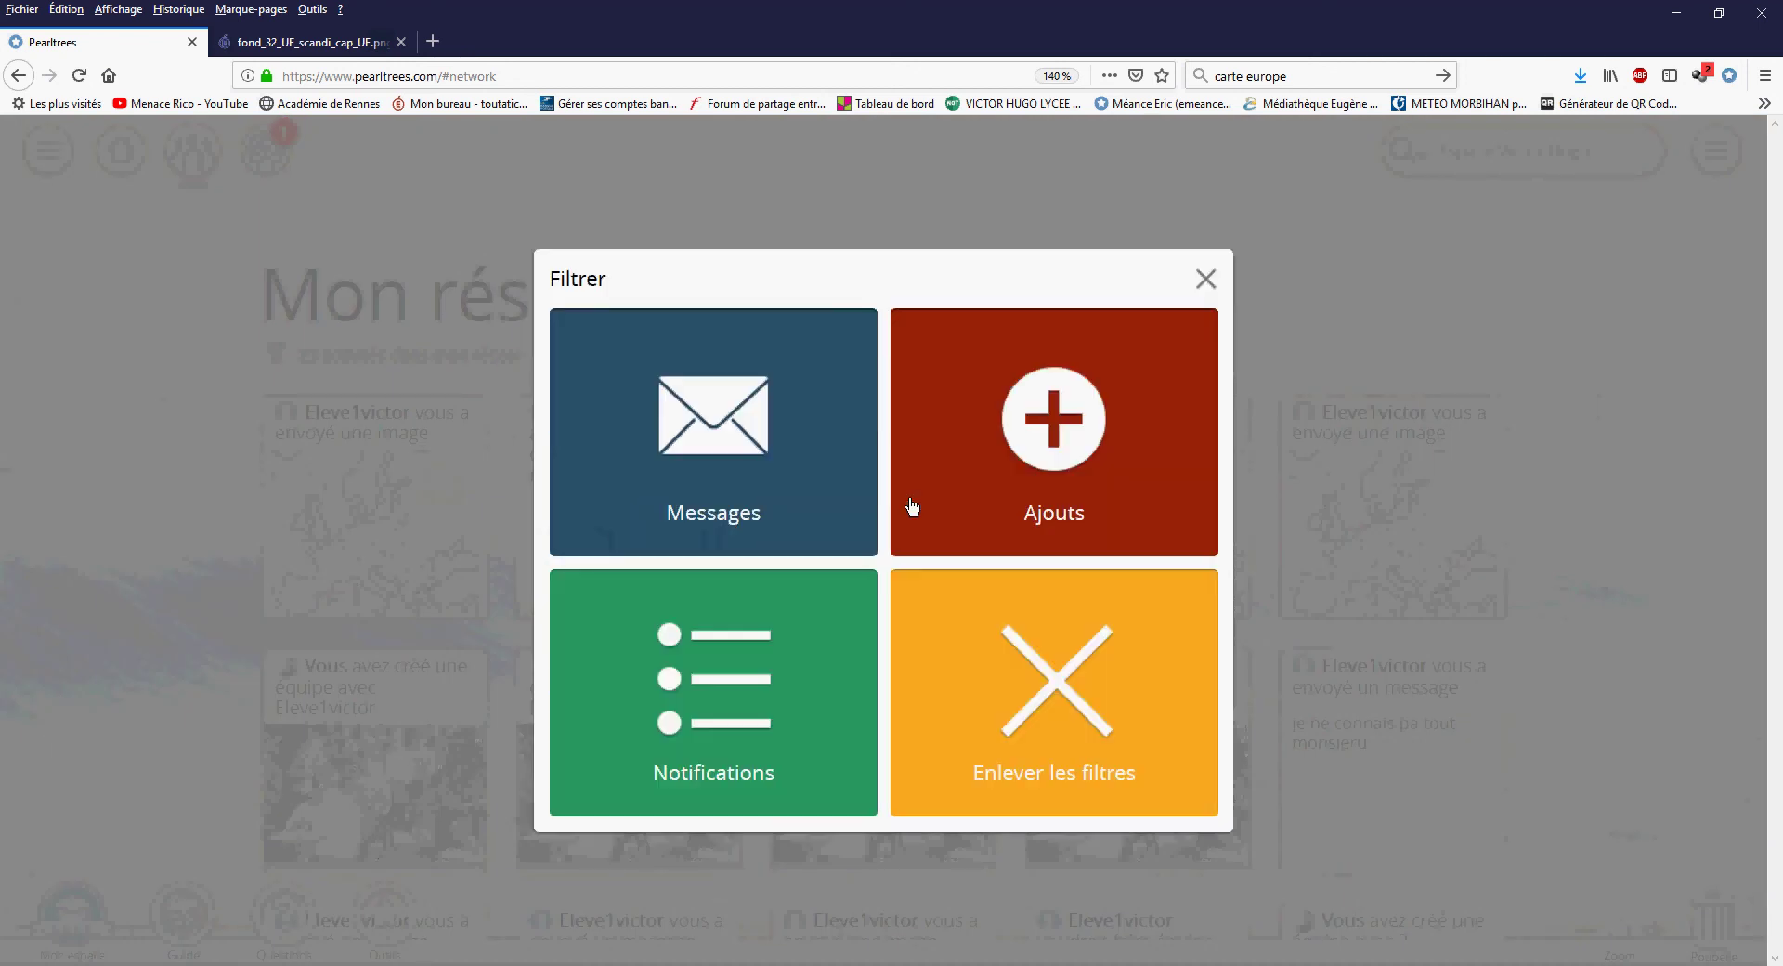
left_click(714, 428)
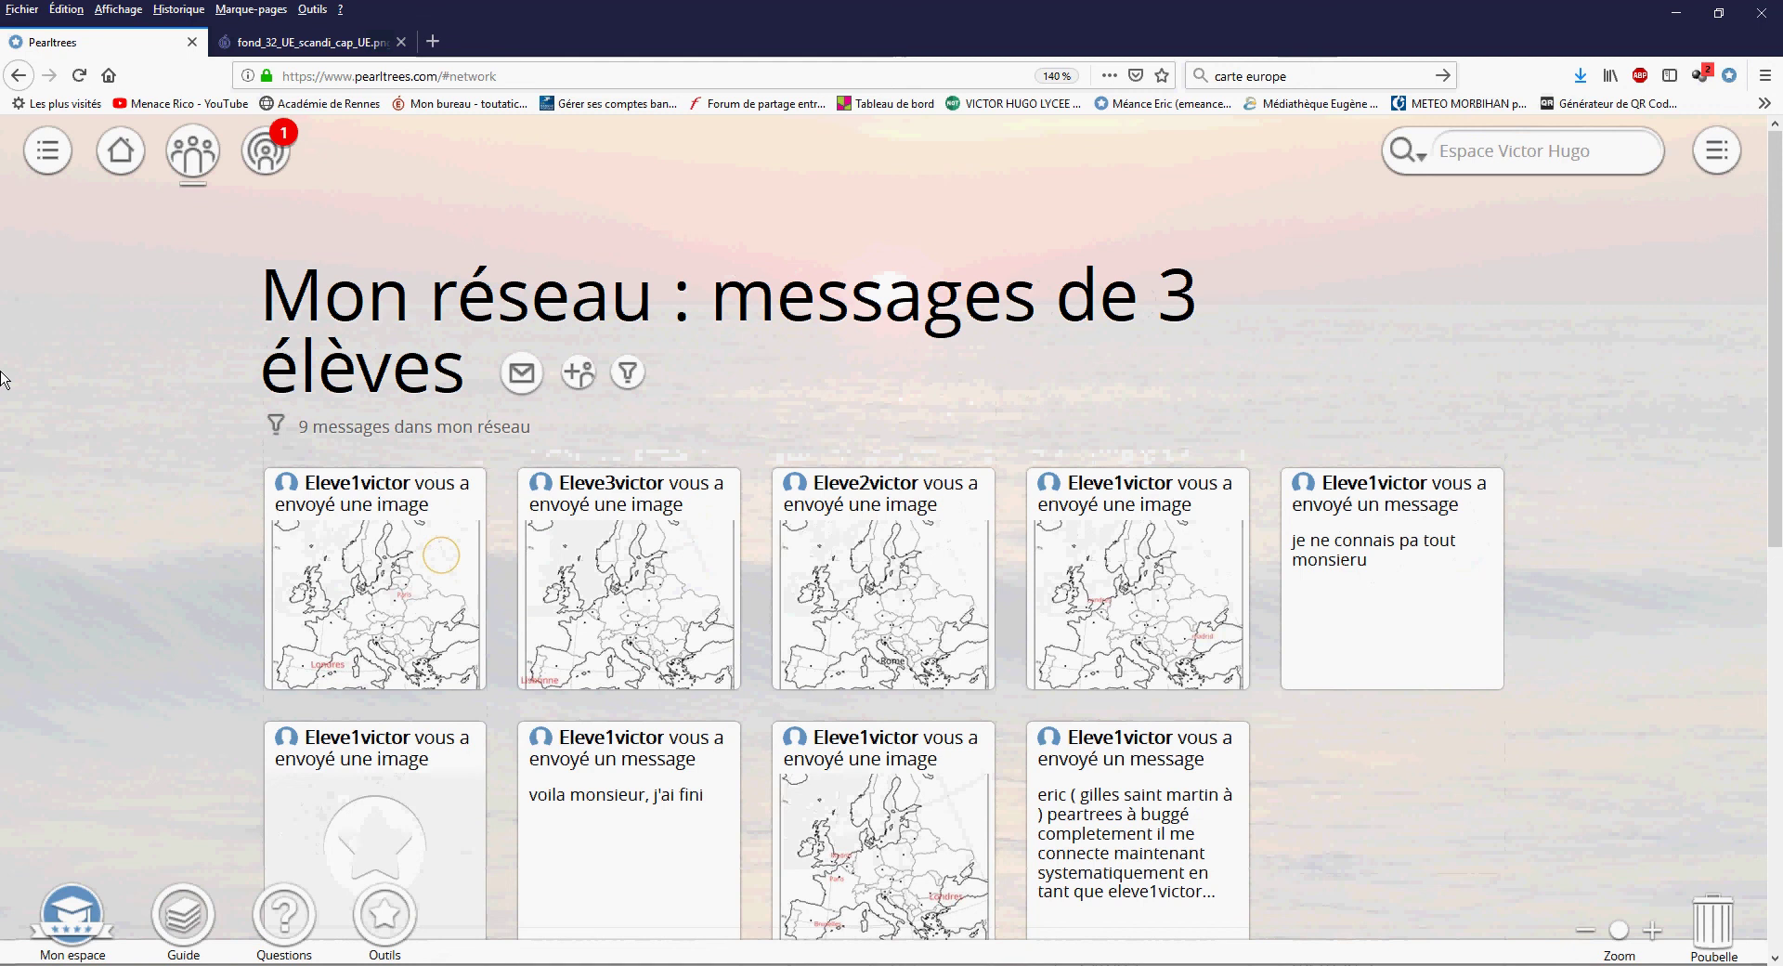
scroll(3, 379, "down", 1)
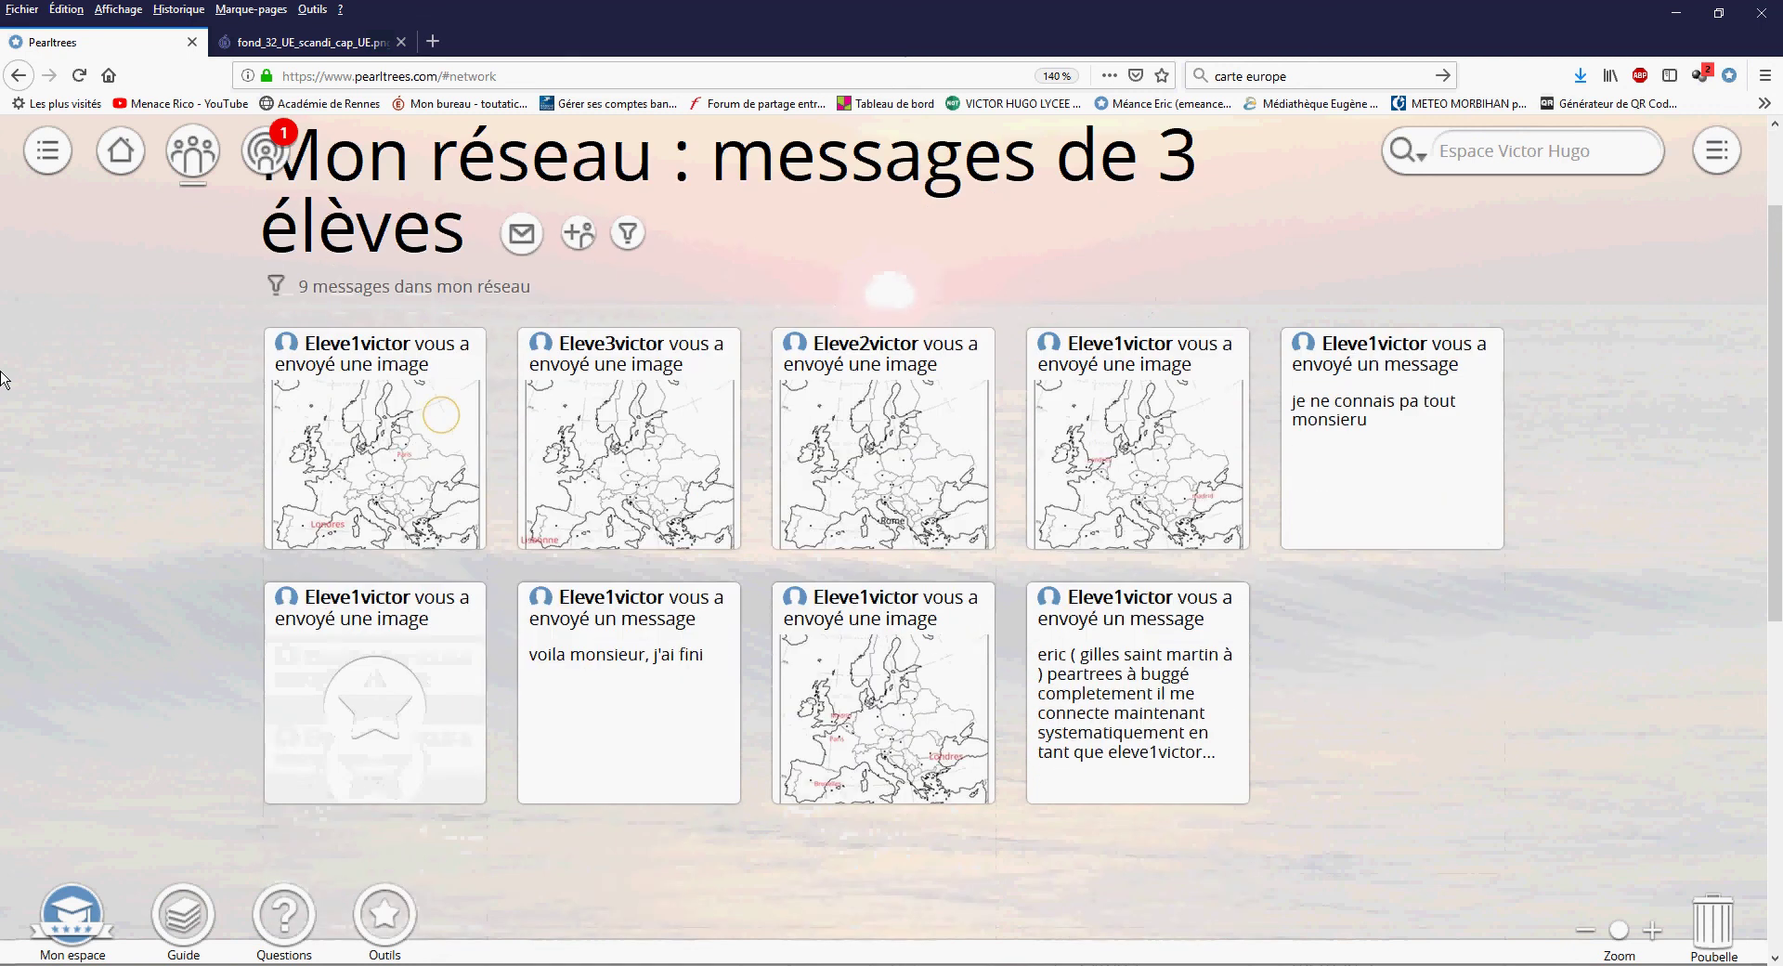
scroll(2, 379, "up", 1)
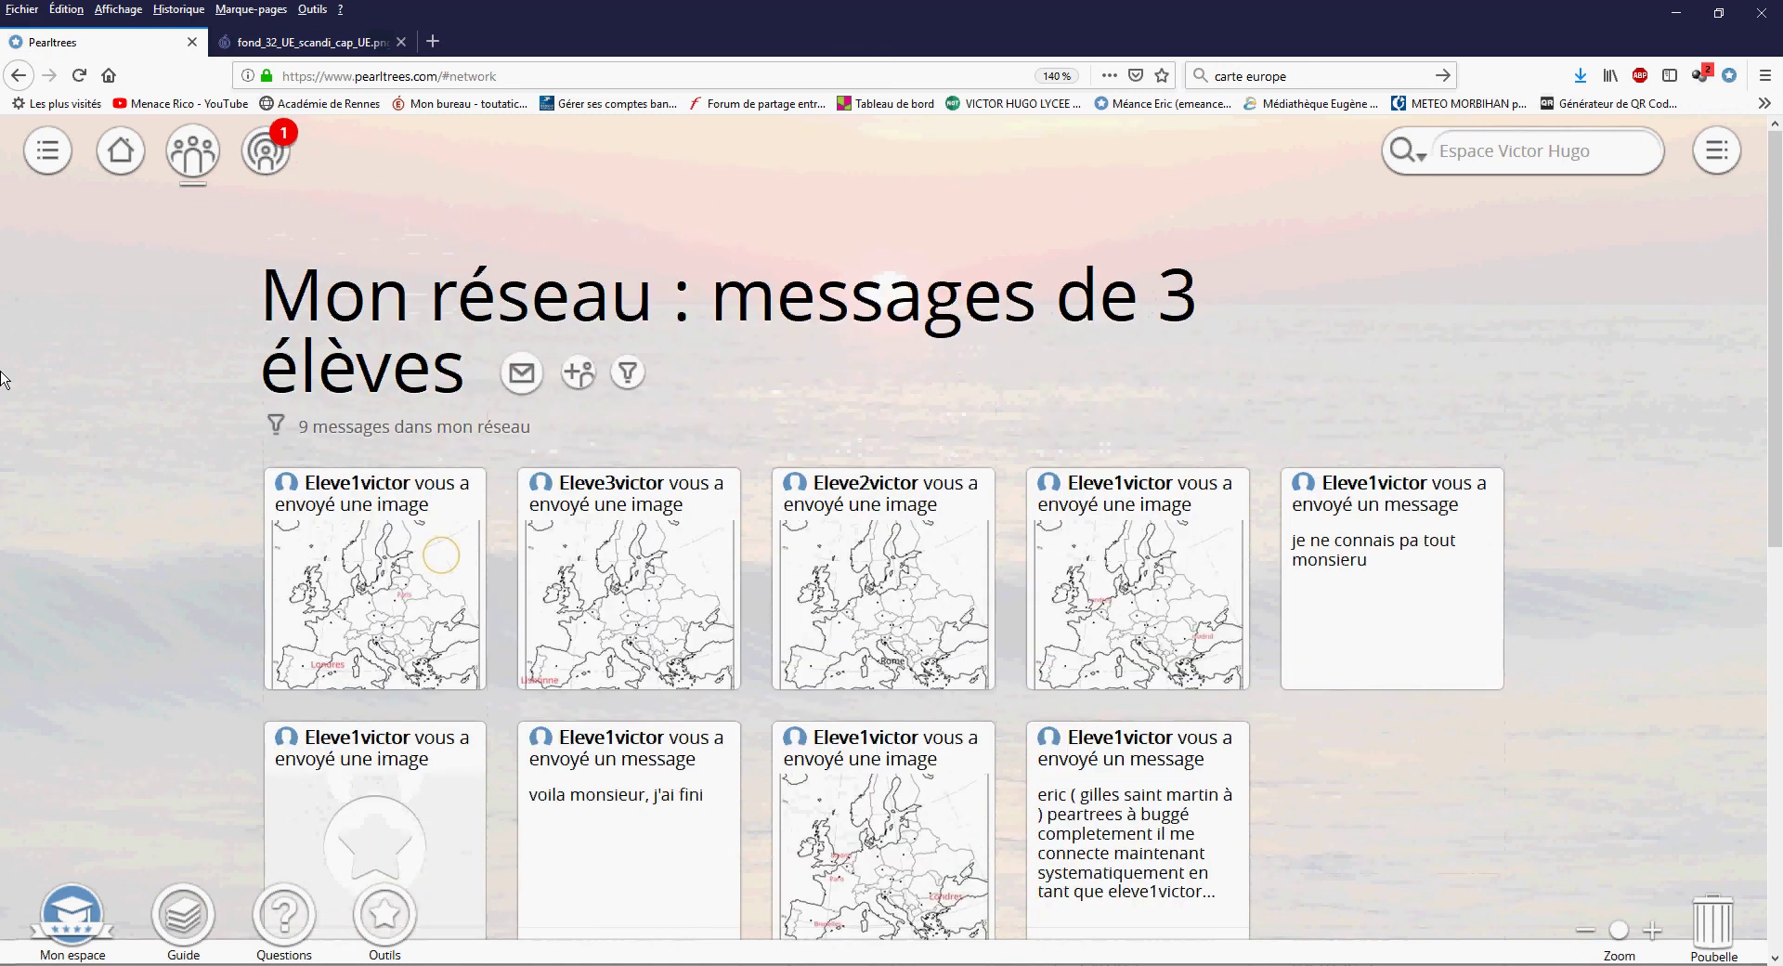
Collect the first three map images sent by the students and place them in the Travaux rendus collection
scroll(3, 379, "down", 2)
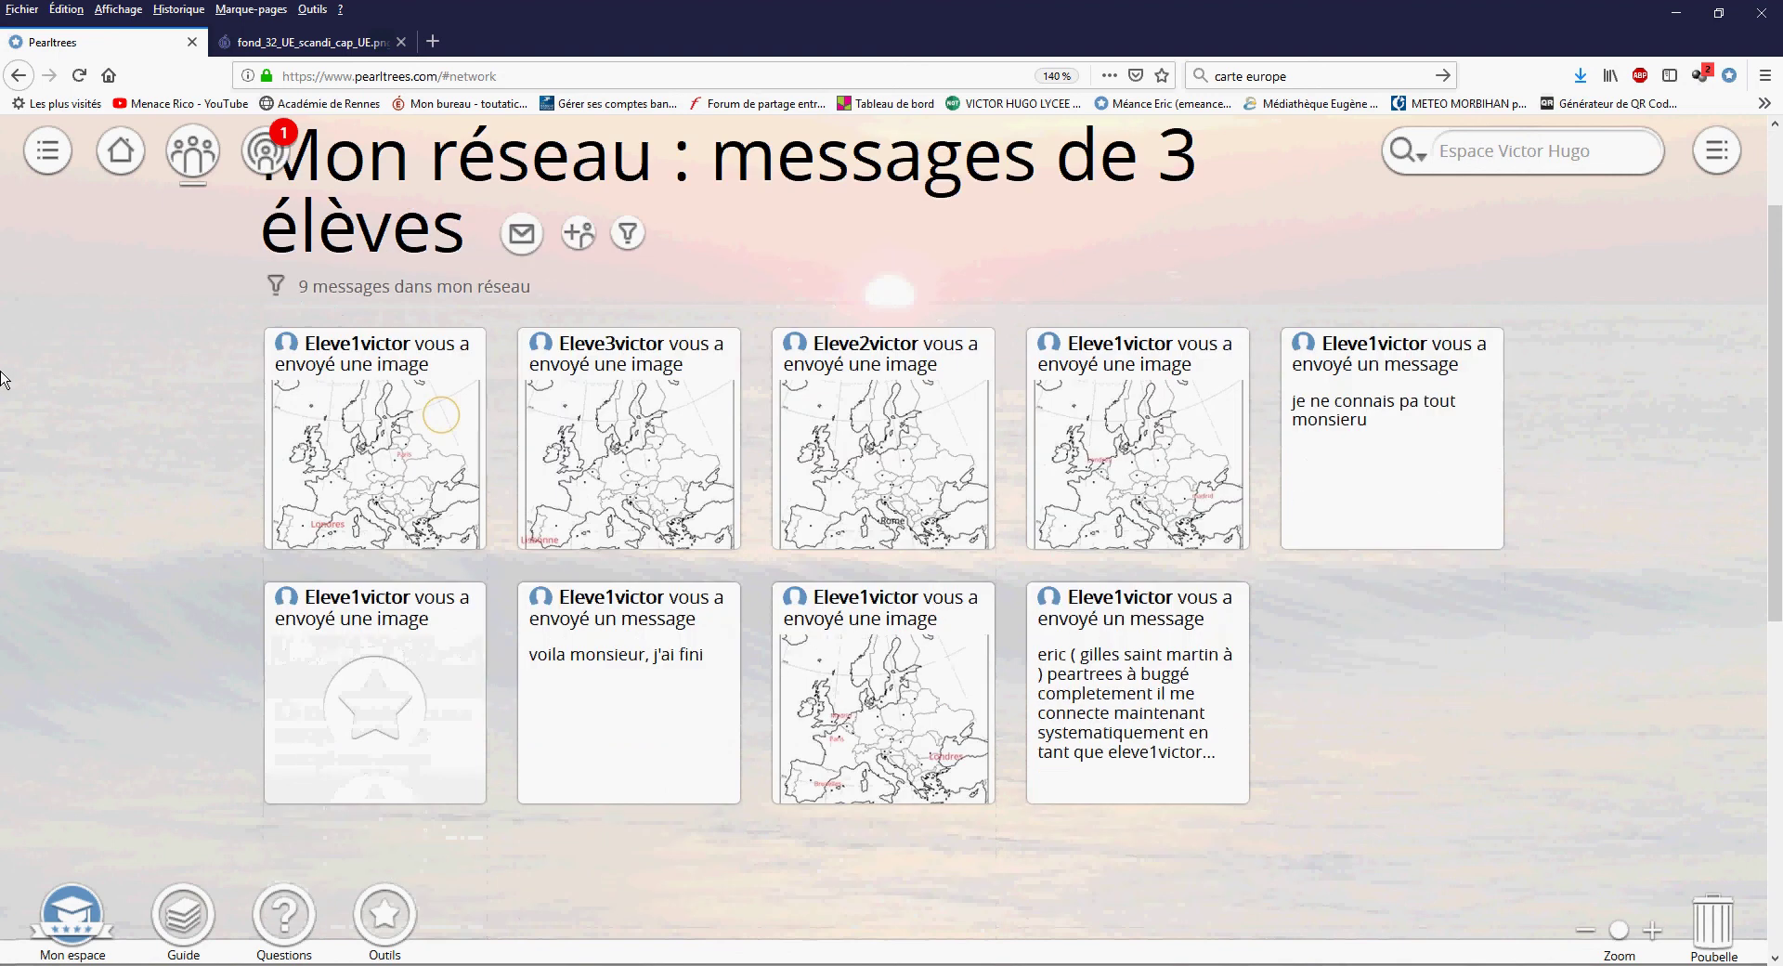
left_click_drag(269, 404, 539, 934)
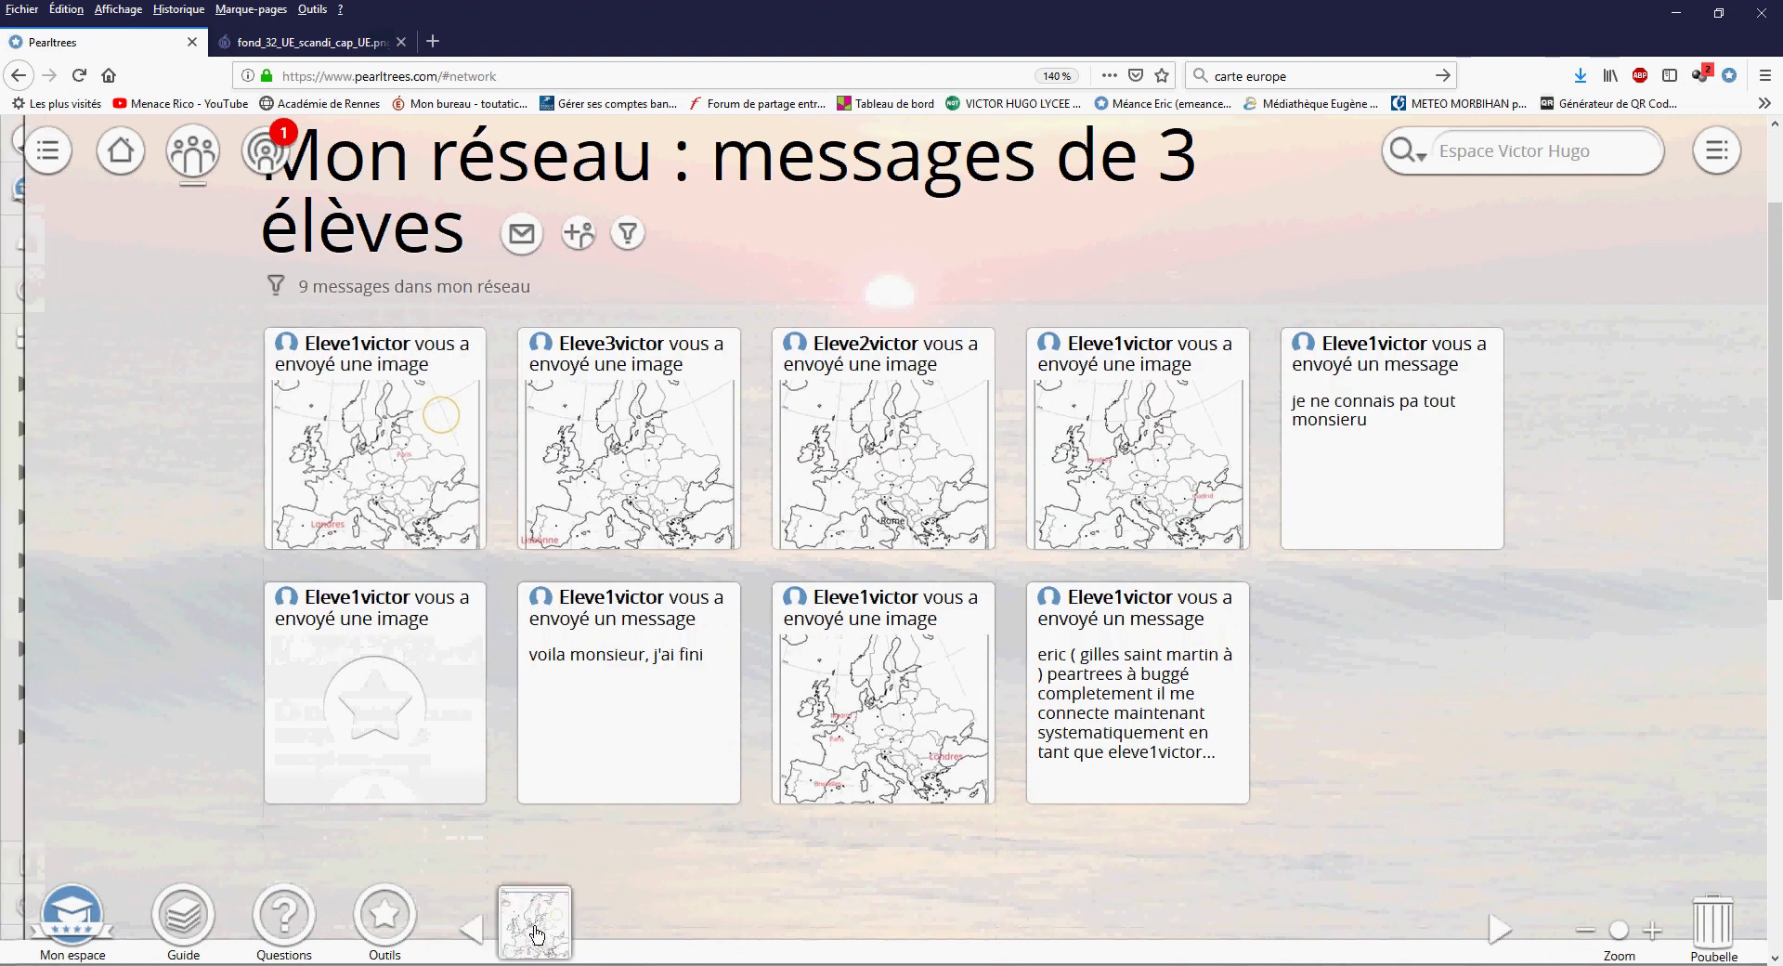
left_click_drag(617, 490, 635, 932)
left_click_drag(857, 432, 746, 926)
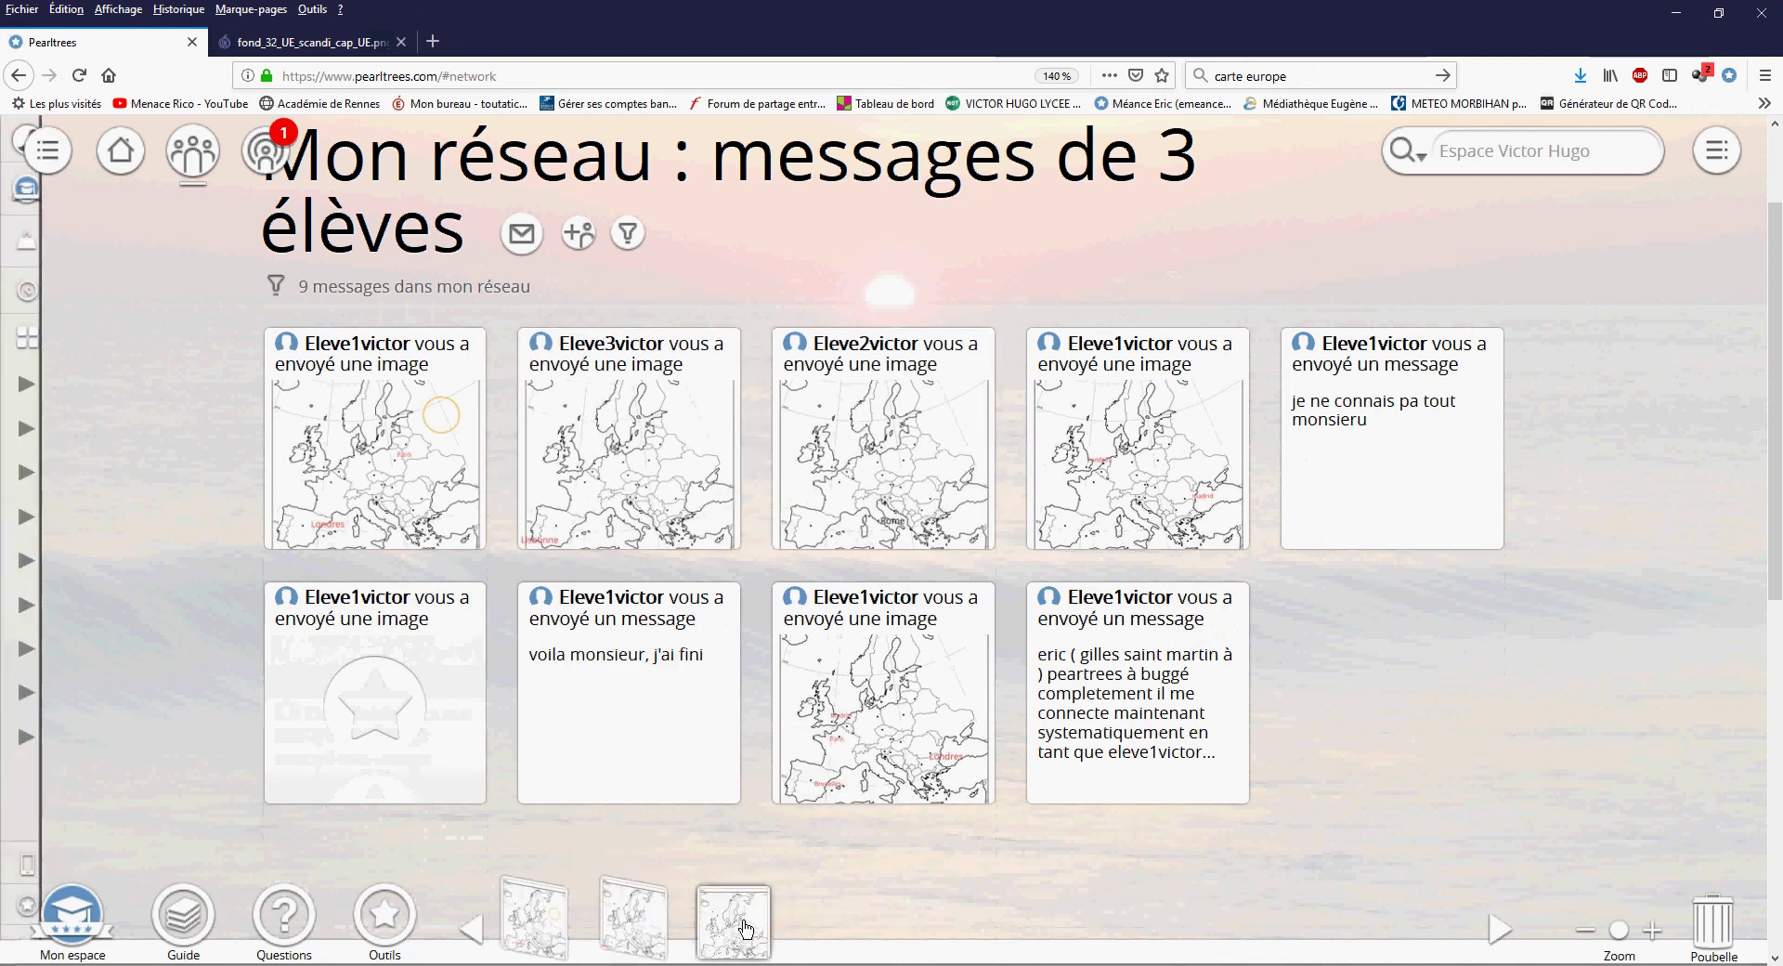
left_click(135, 154)
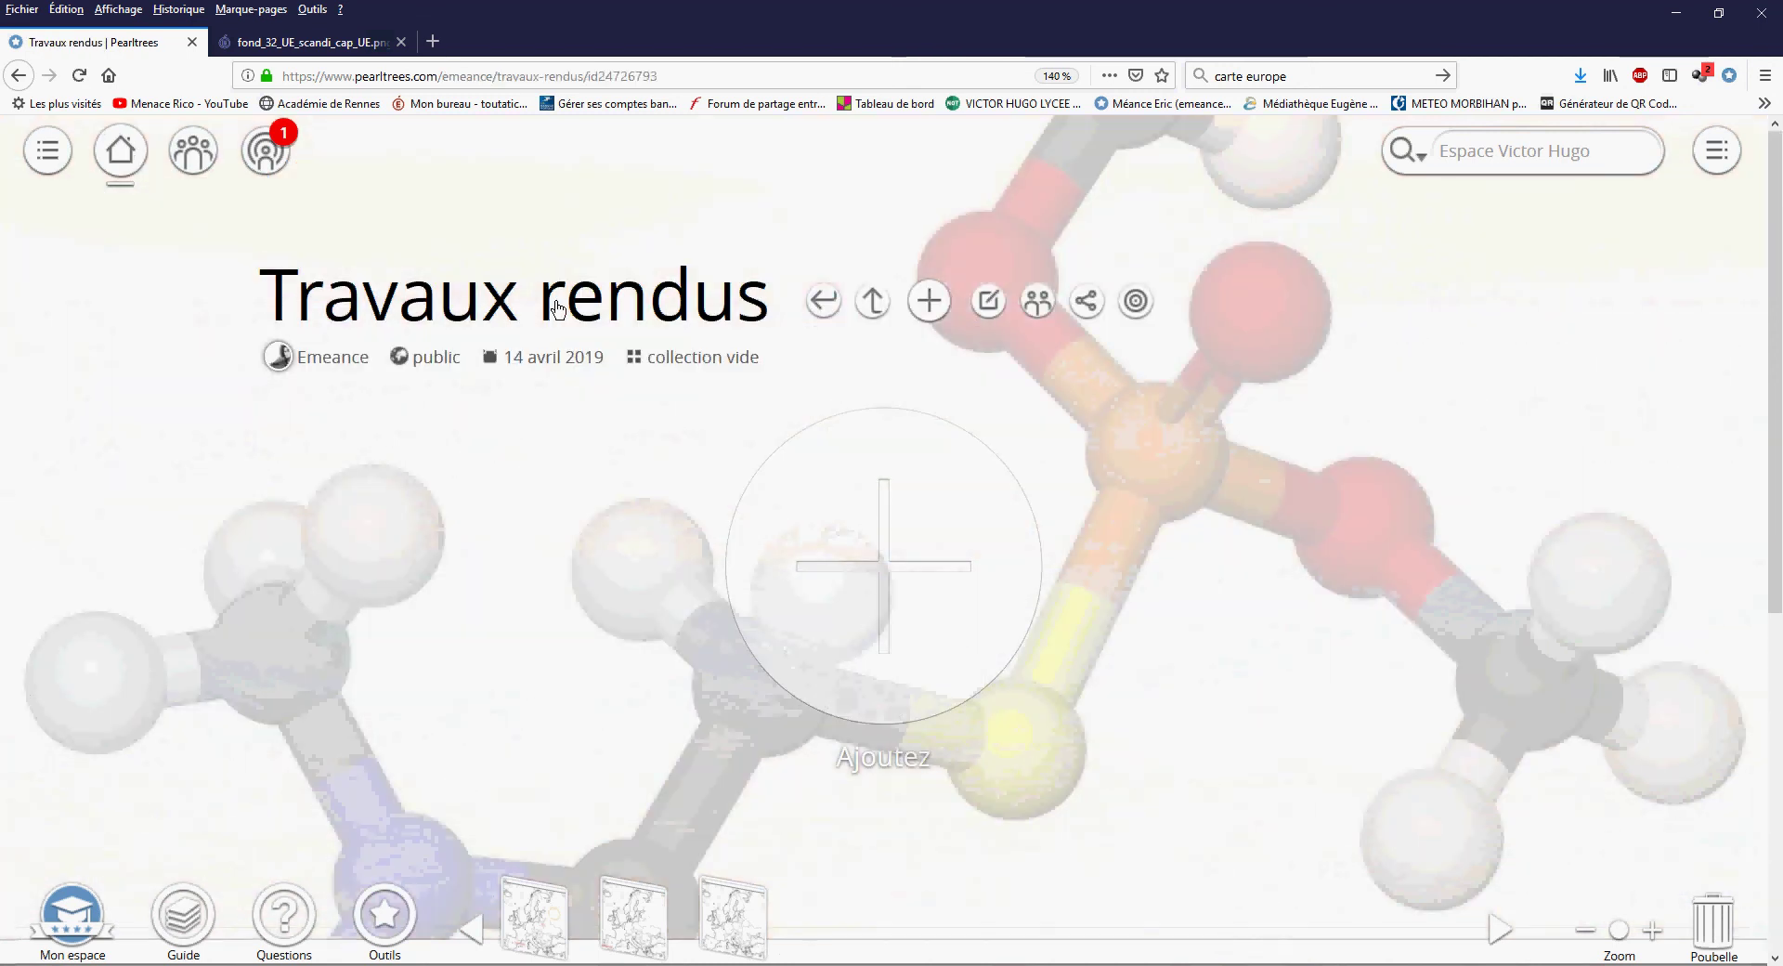
left_click_drag(520, 910, 304, 466)
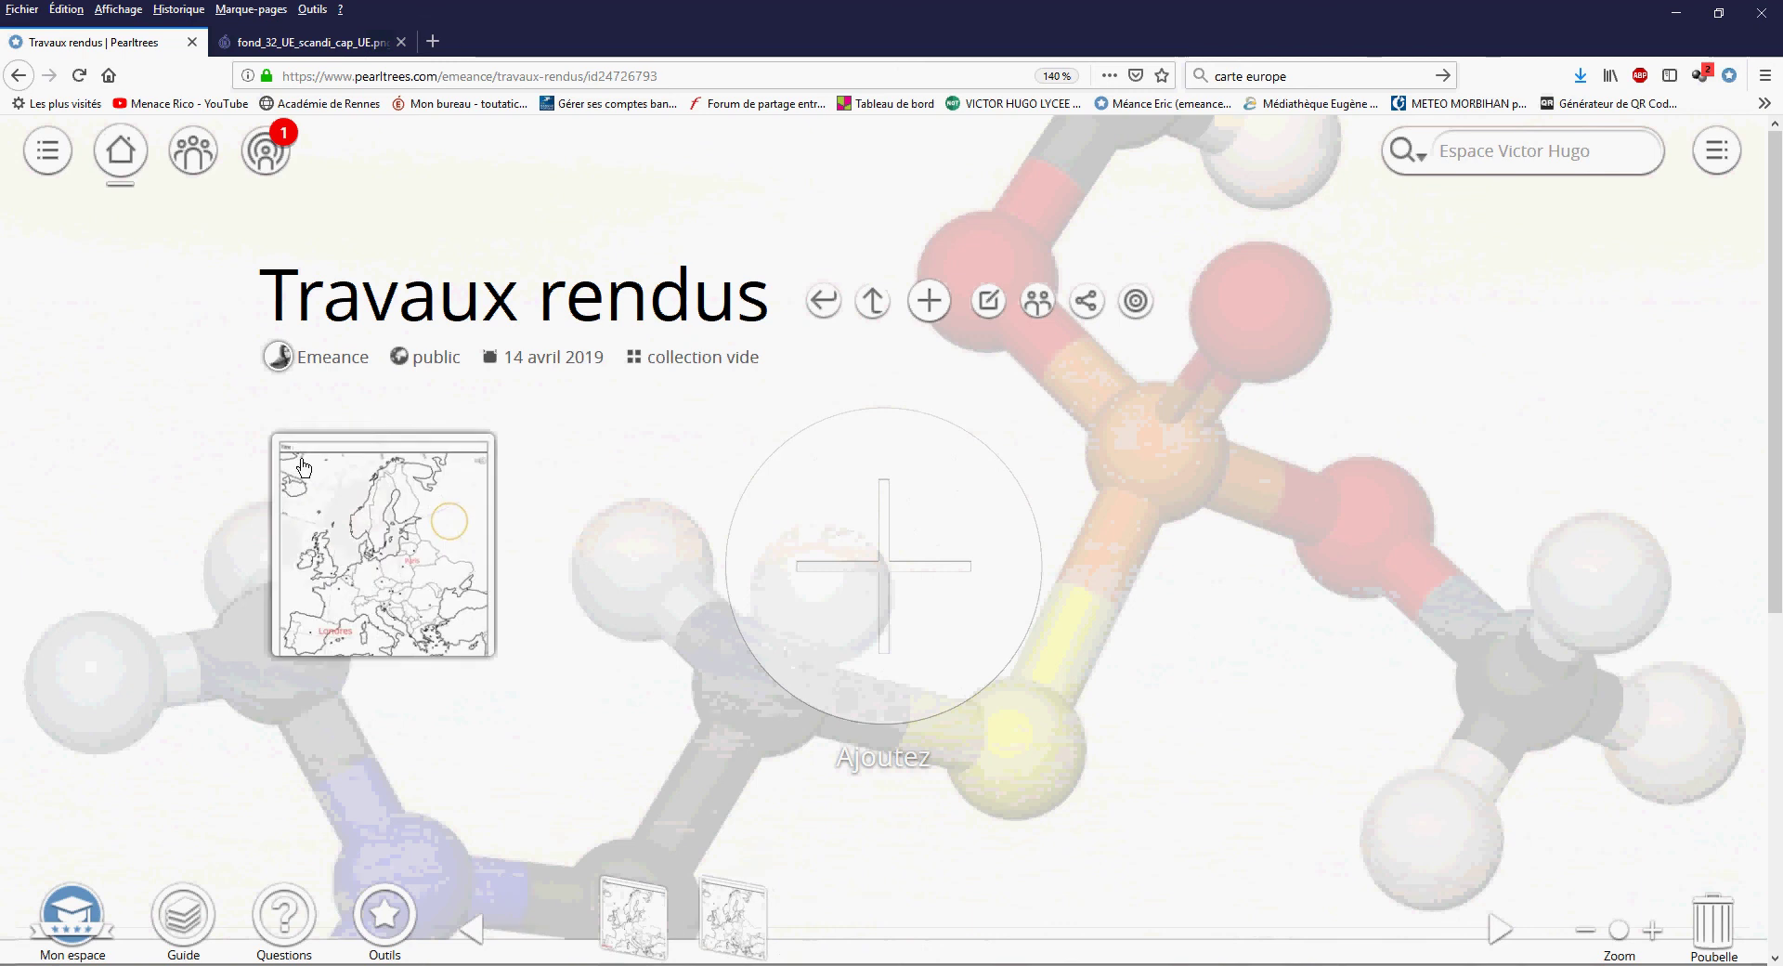
left_click_drag(565, 931, 564, 429)
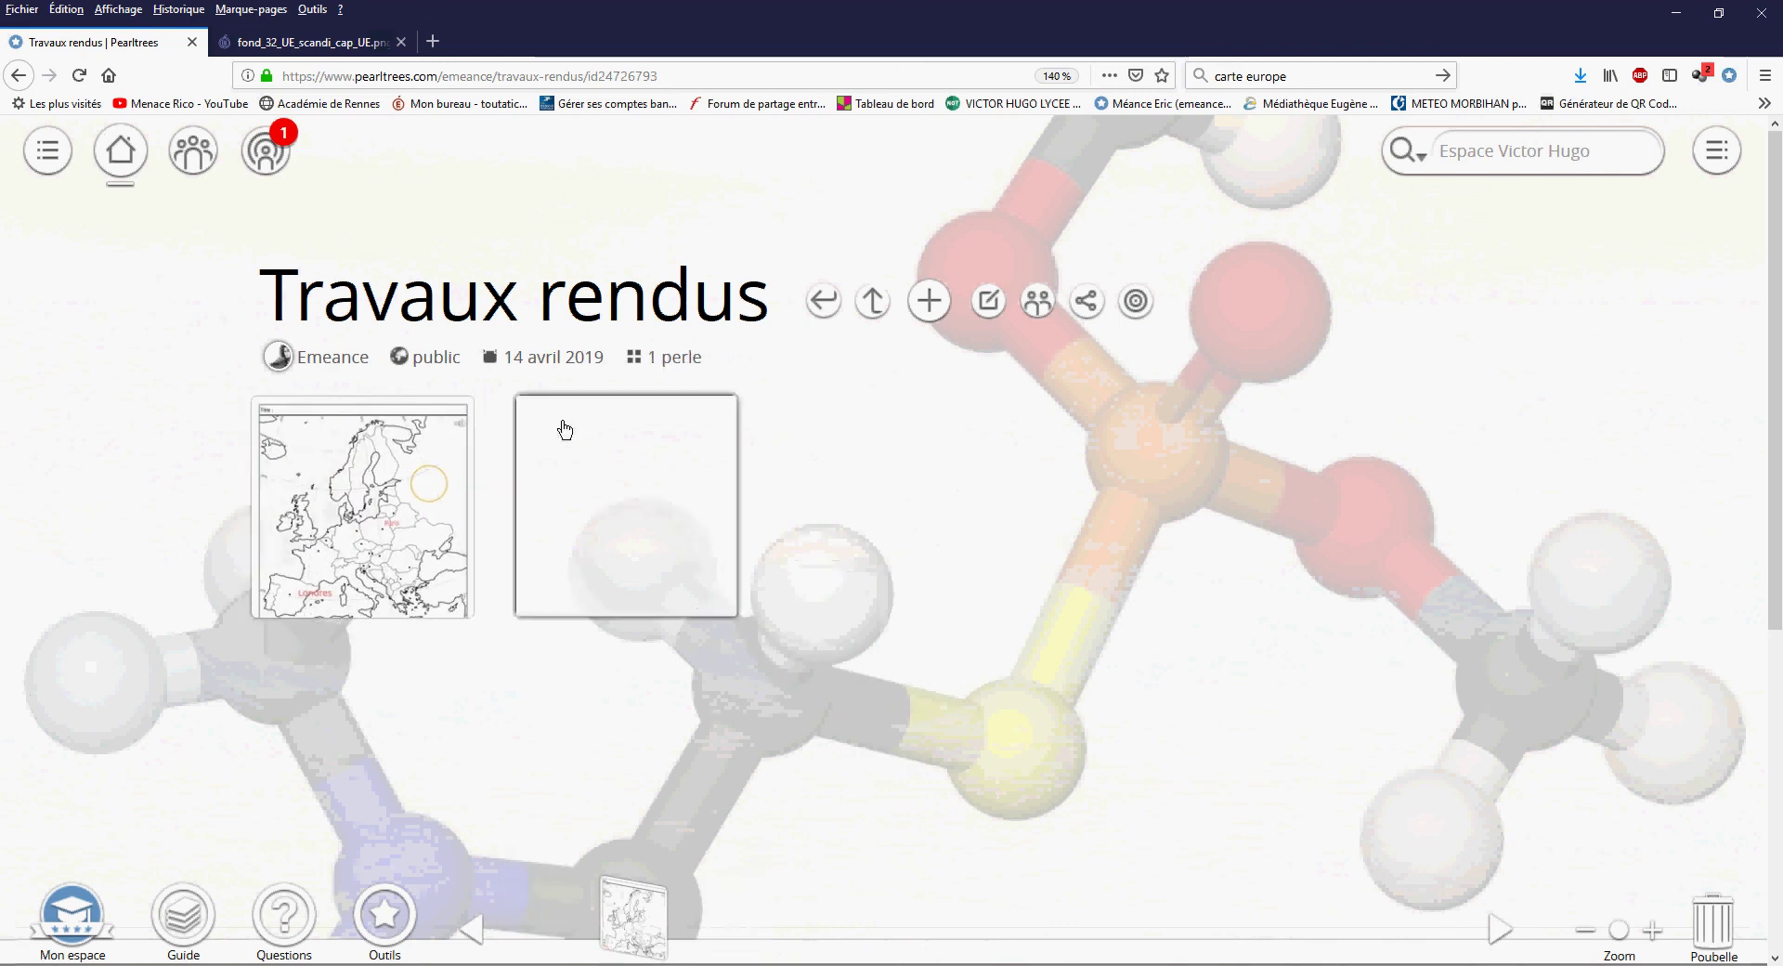
left_click_drag(531, 923, 815, 498)
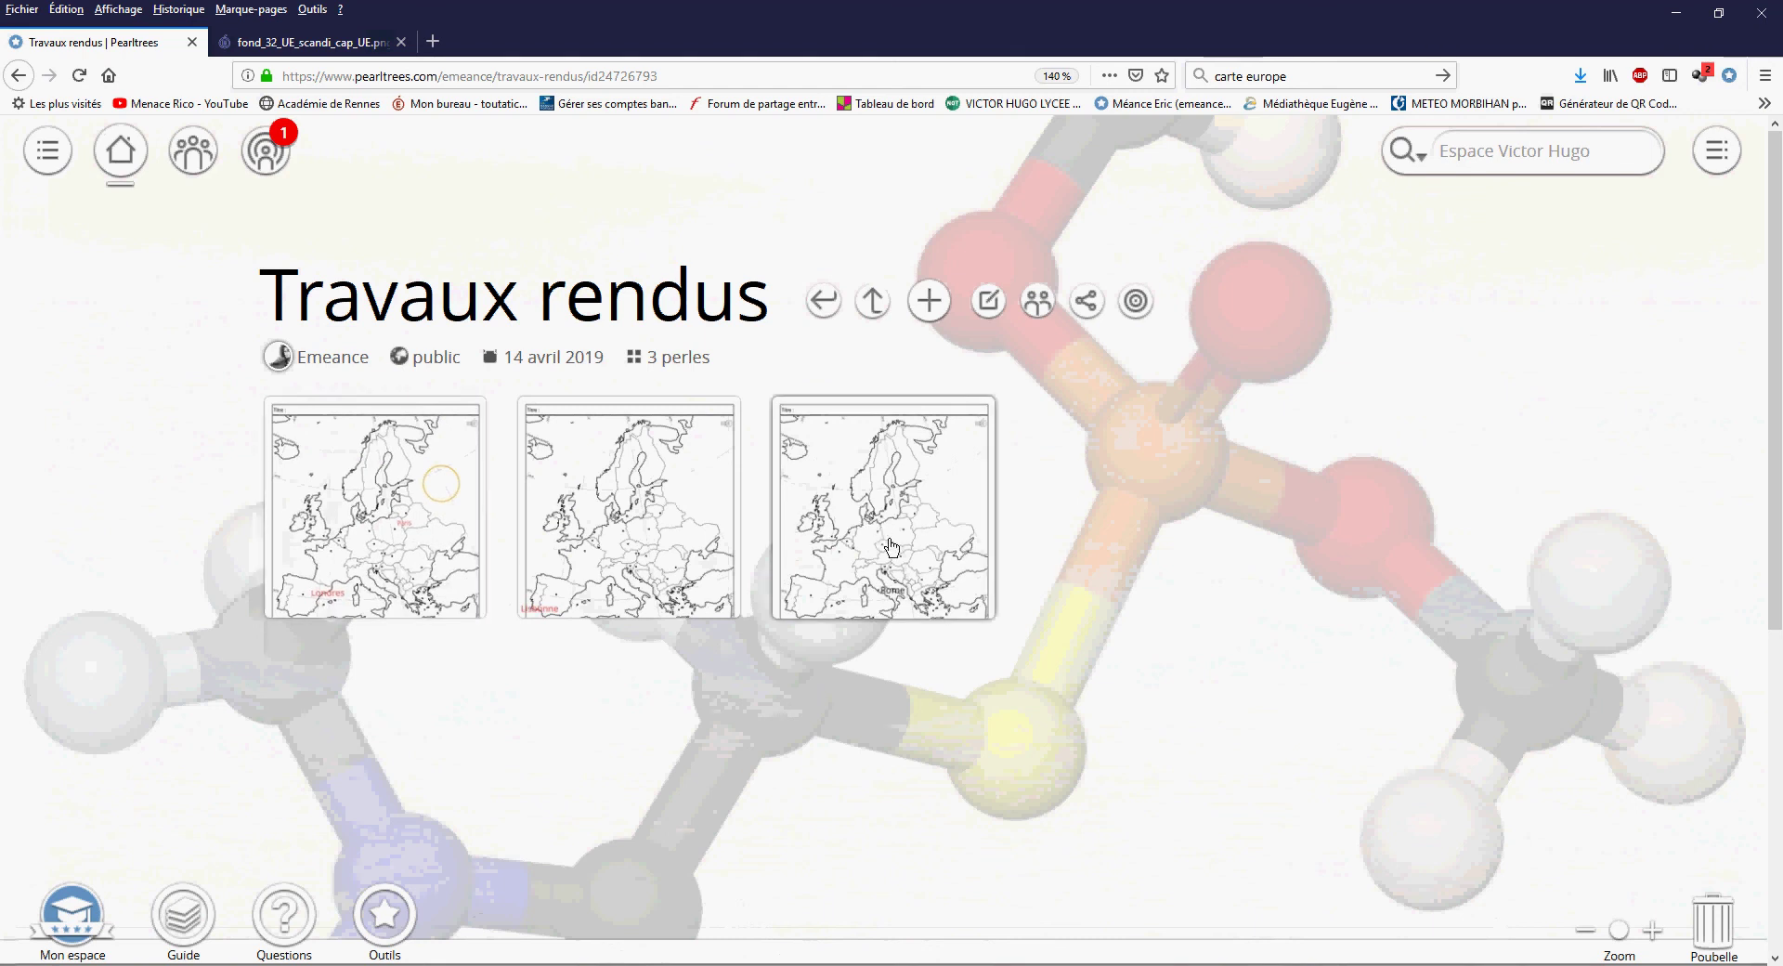
Open the first returned map in Travaux rendus to check which student modified it, and close it
left_click(390, 483)
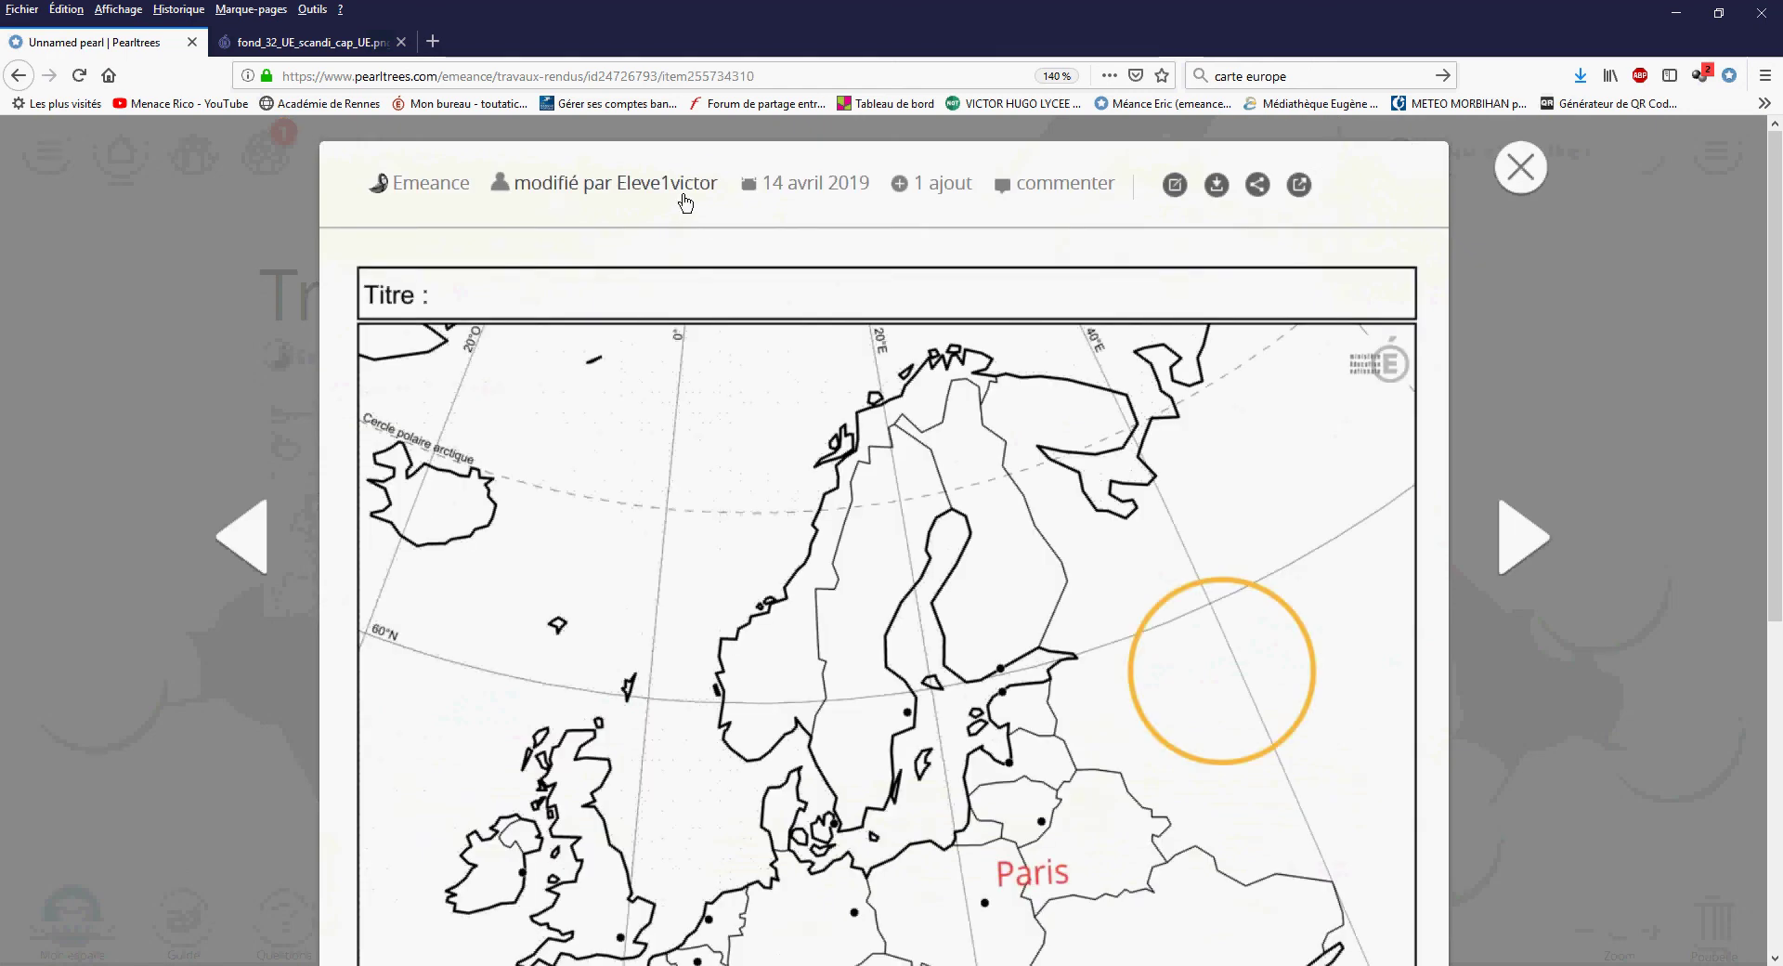
left_click(1520, 167)
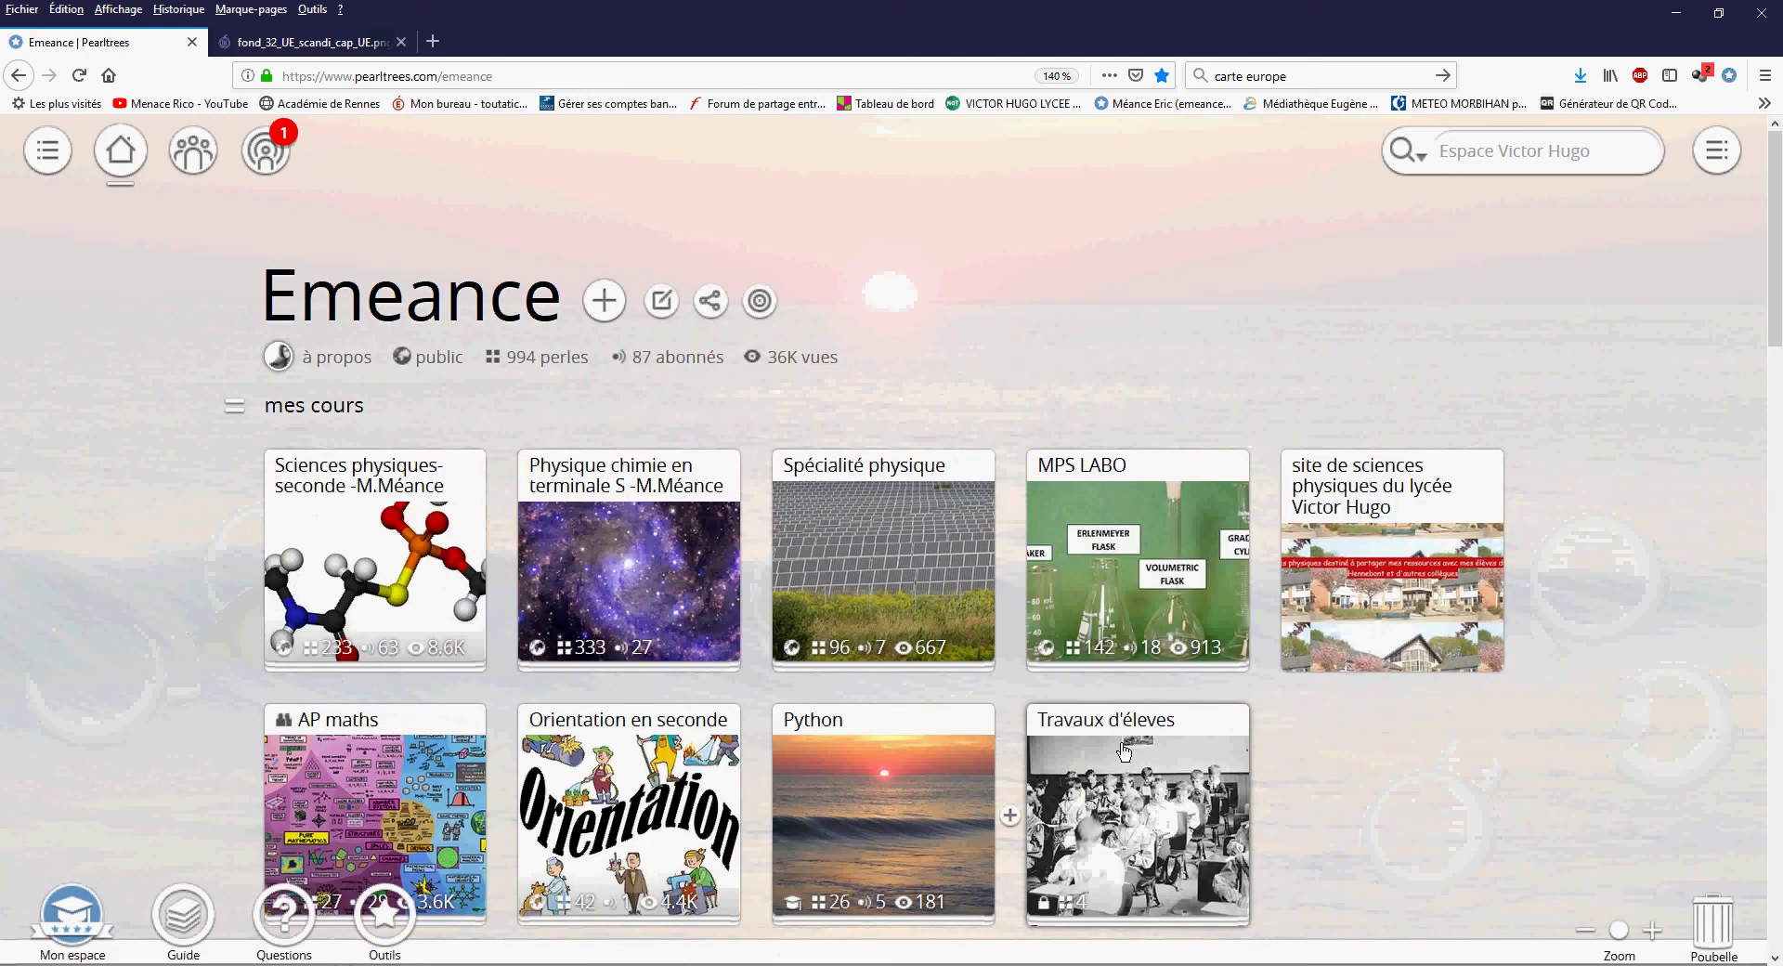
From the teacher's home space, open the Eleve1 SPC team collection inside Seconde J of the Travaux d'éleves collection
scroll(1124, 751, "down", 2)
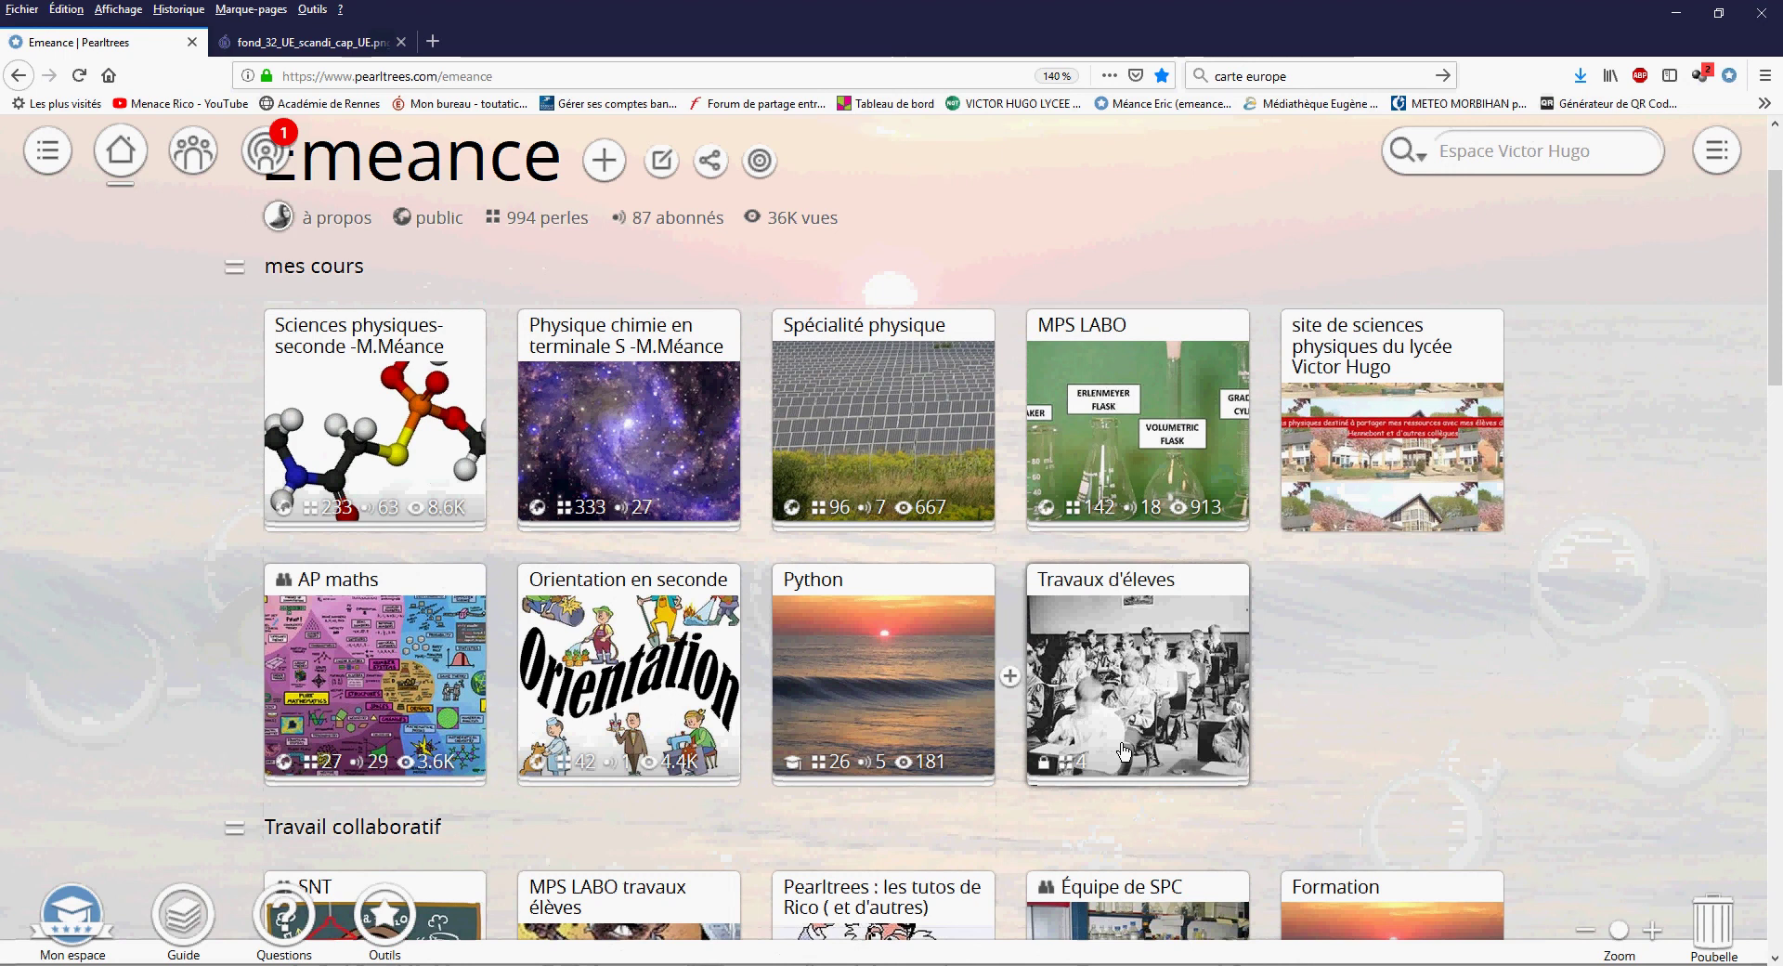
left_click(1163, 671)
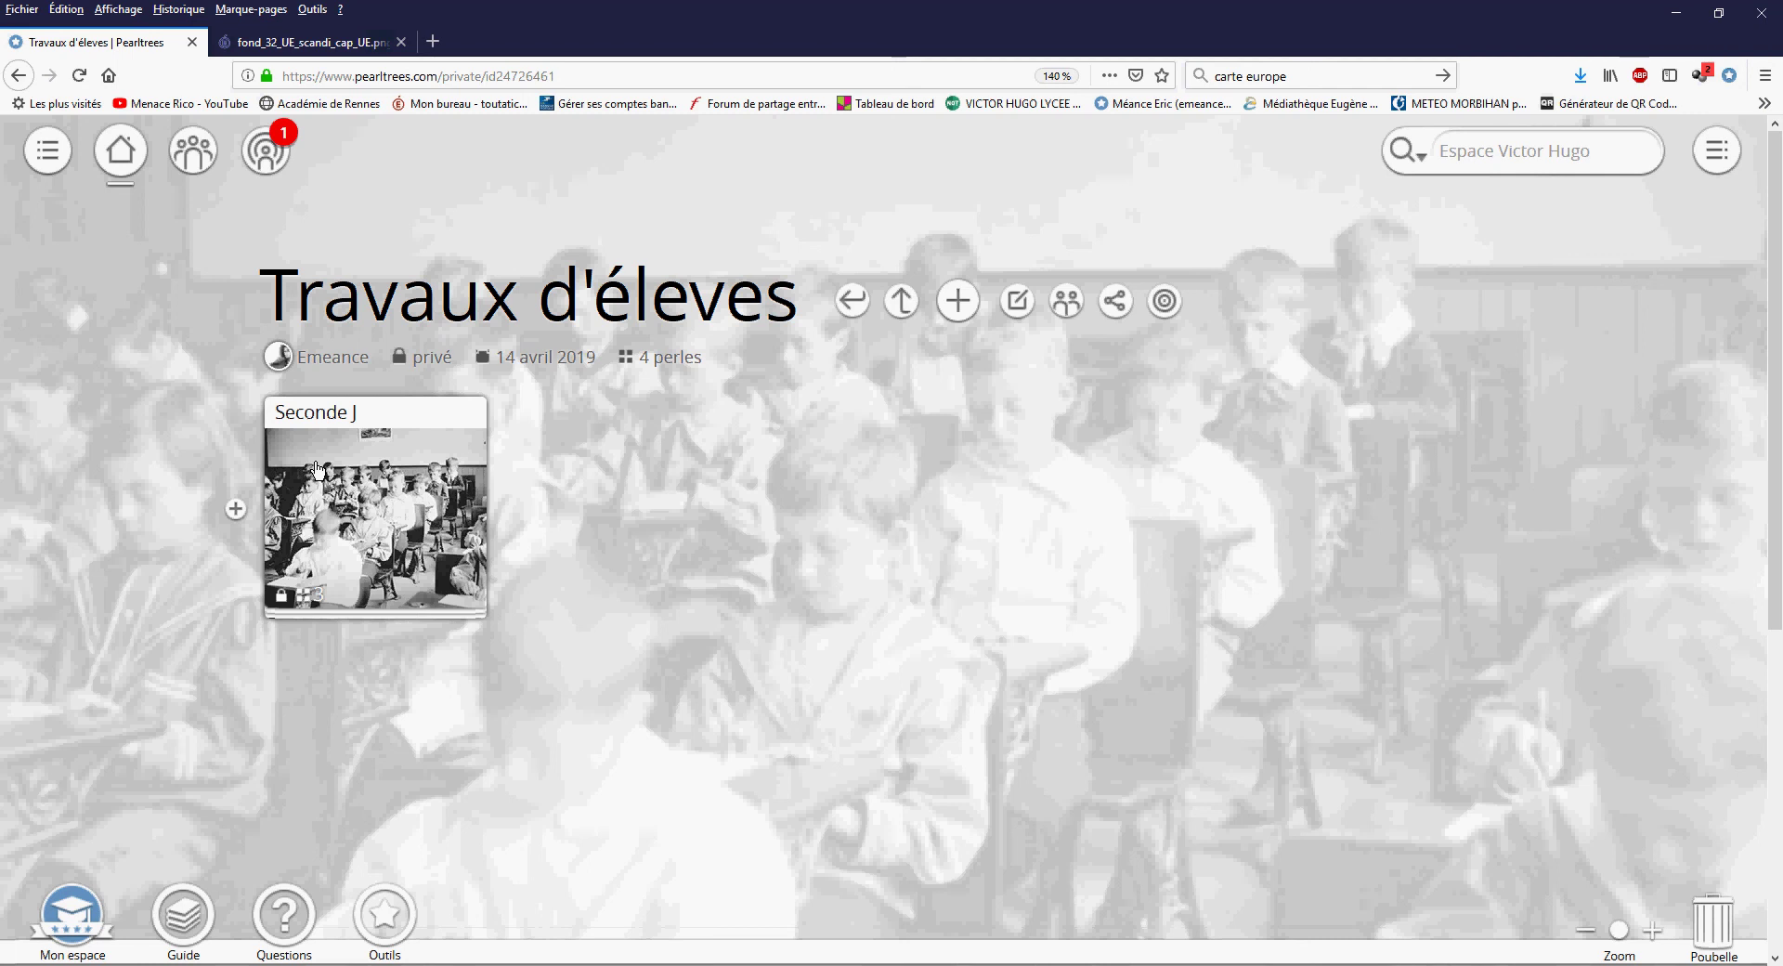
left_click(365, 464)
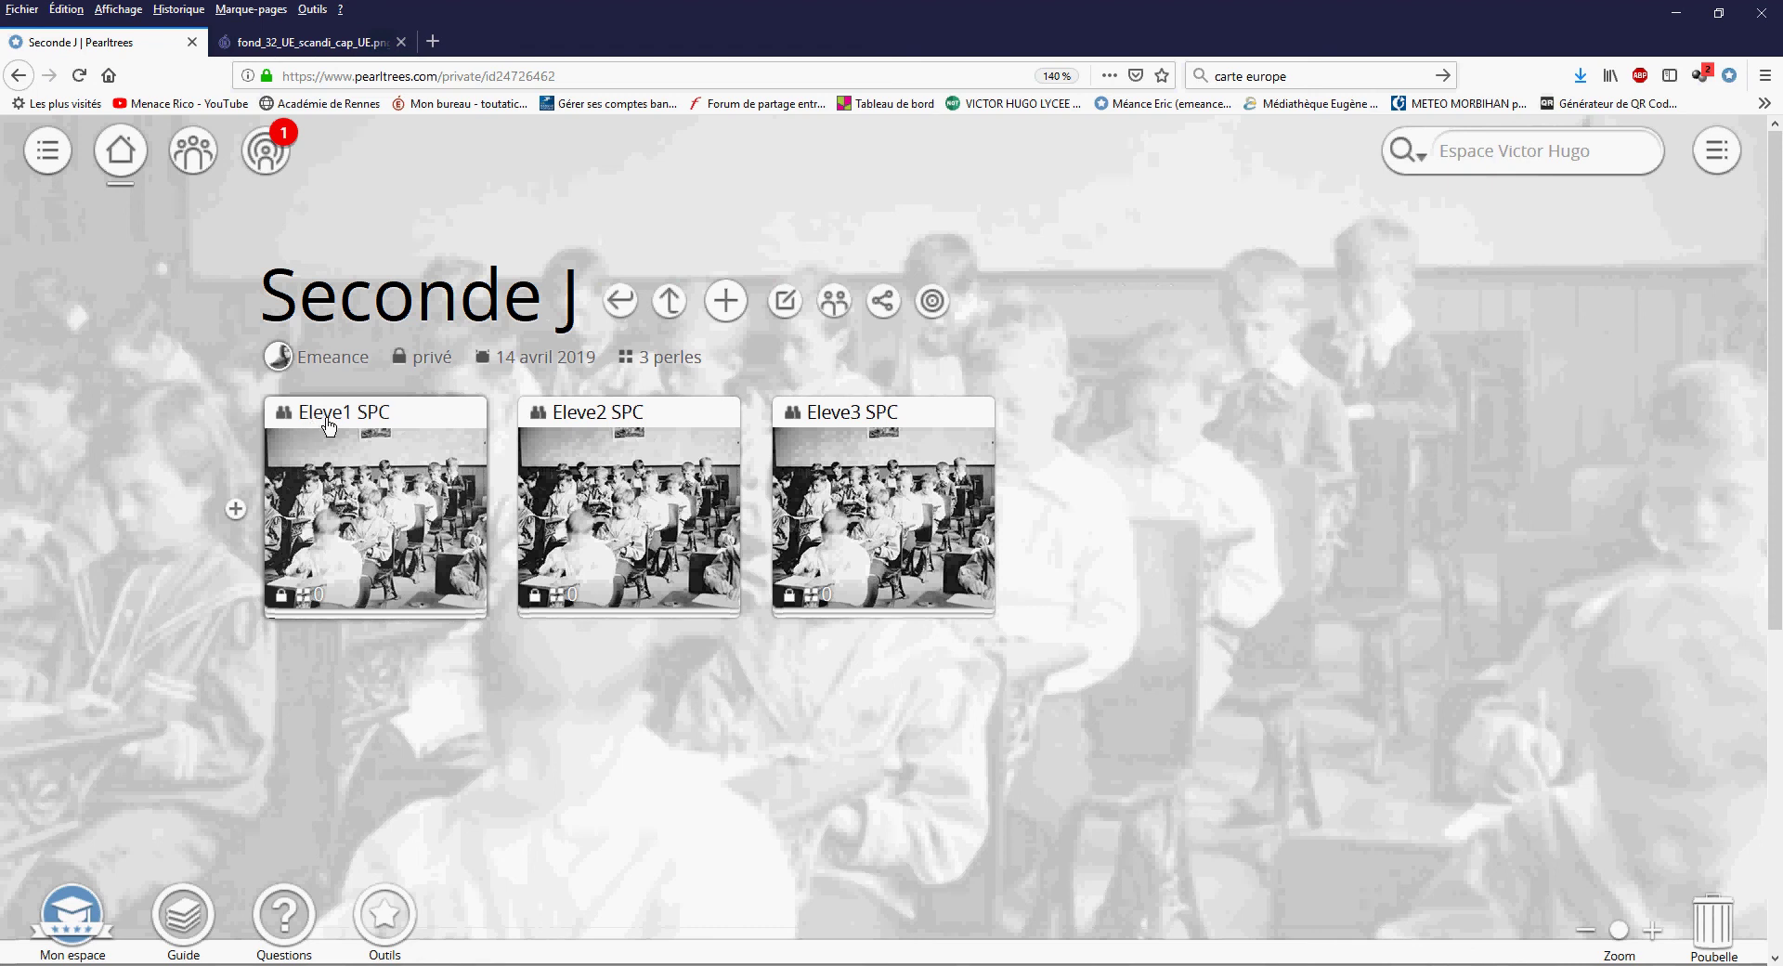
left_click(392, 427)
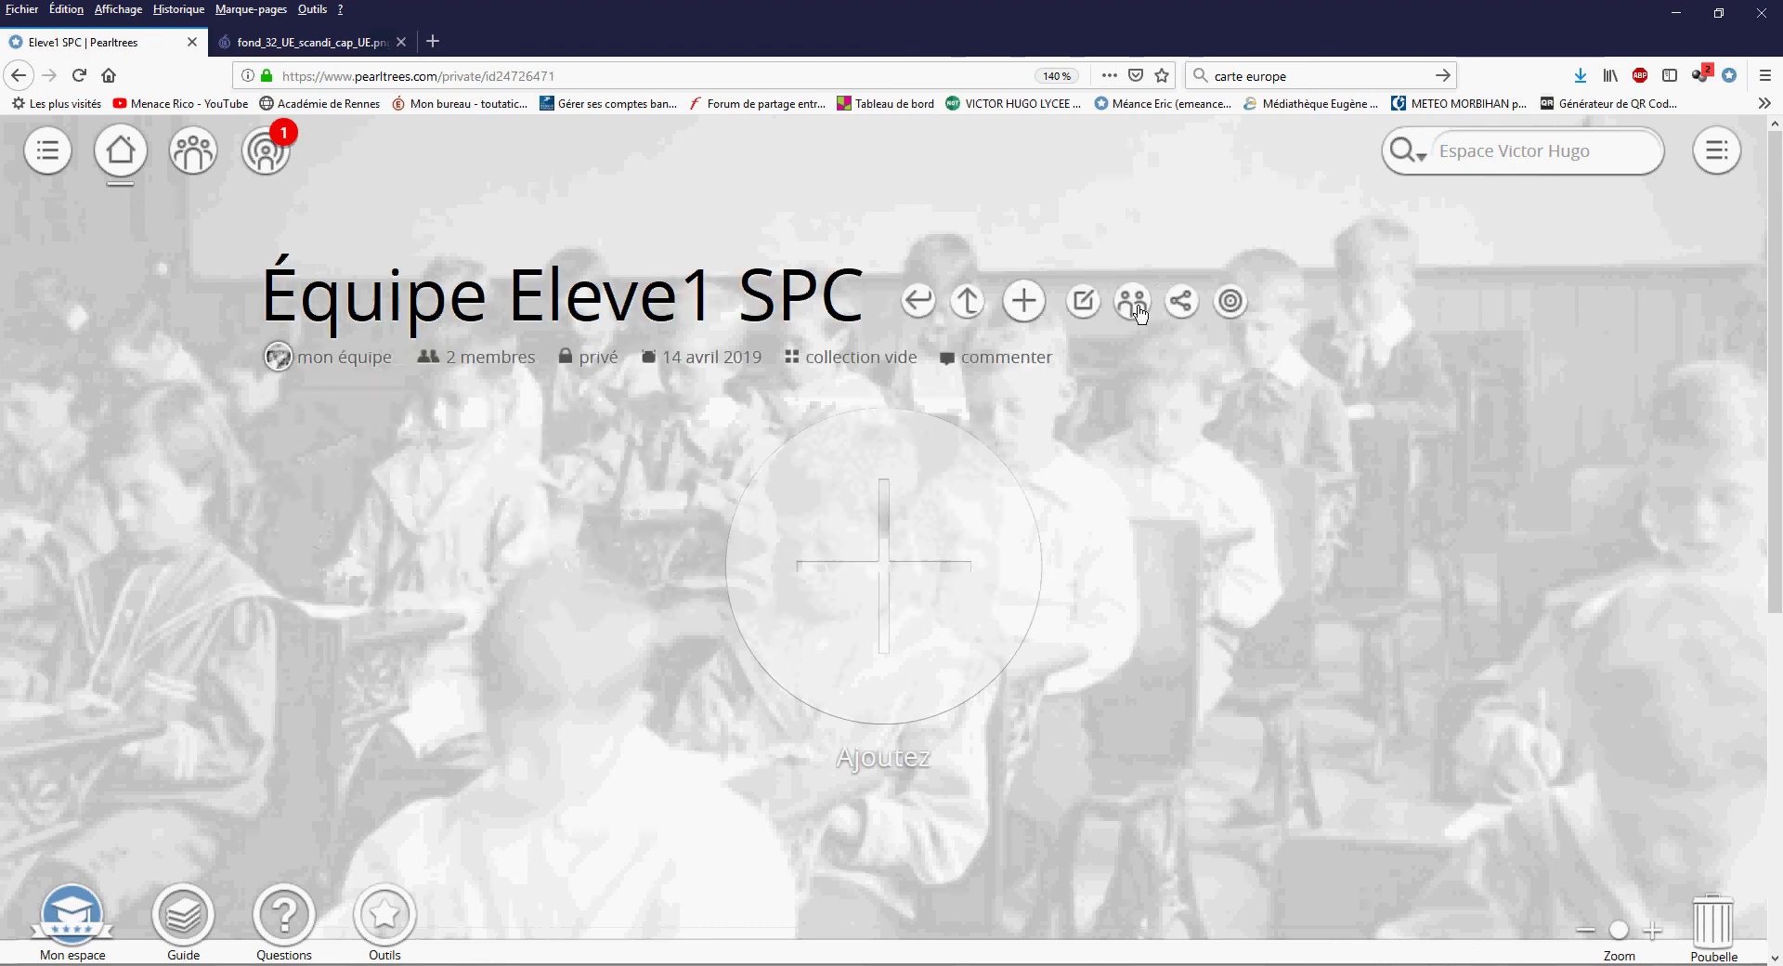
View the member list of the Eleve1 SPC team and close the team management options
left_click(1140, 314)
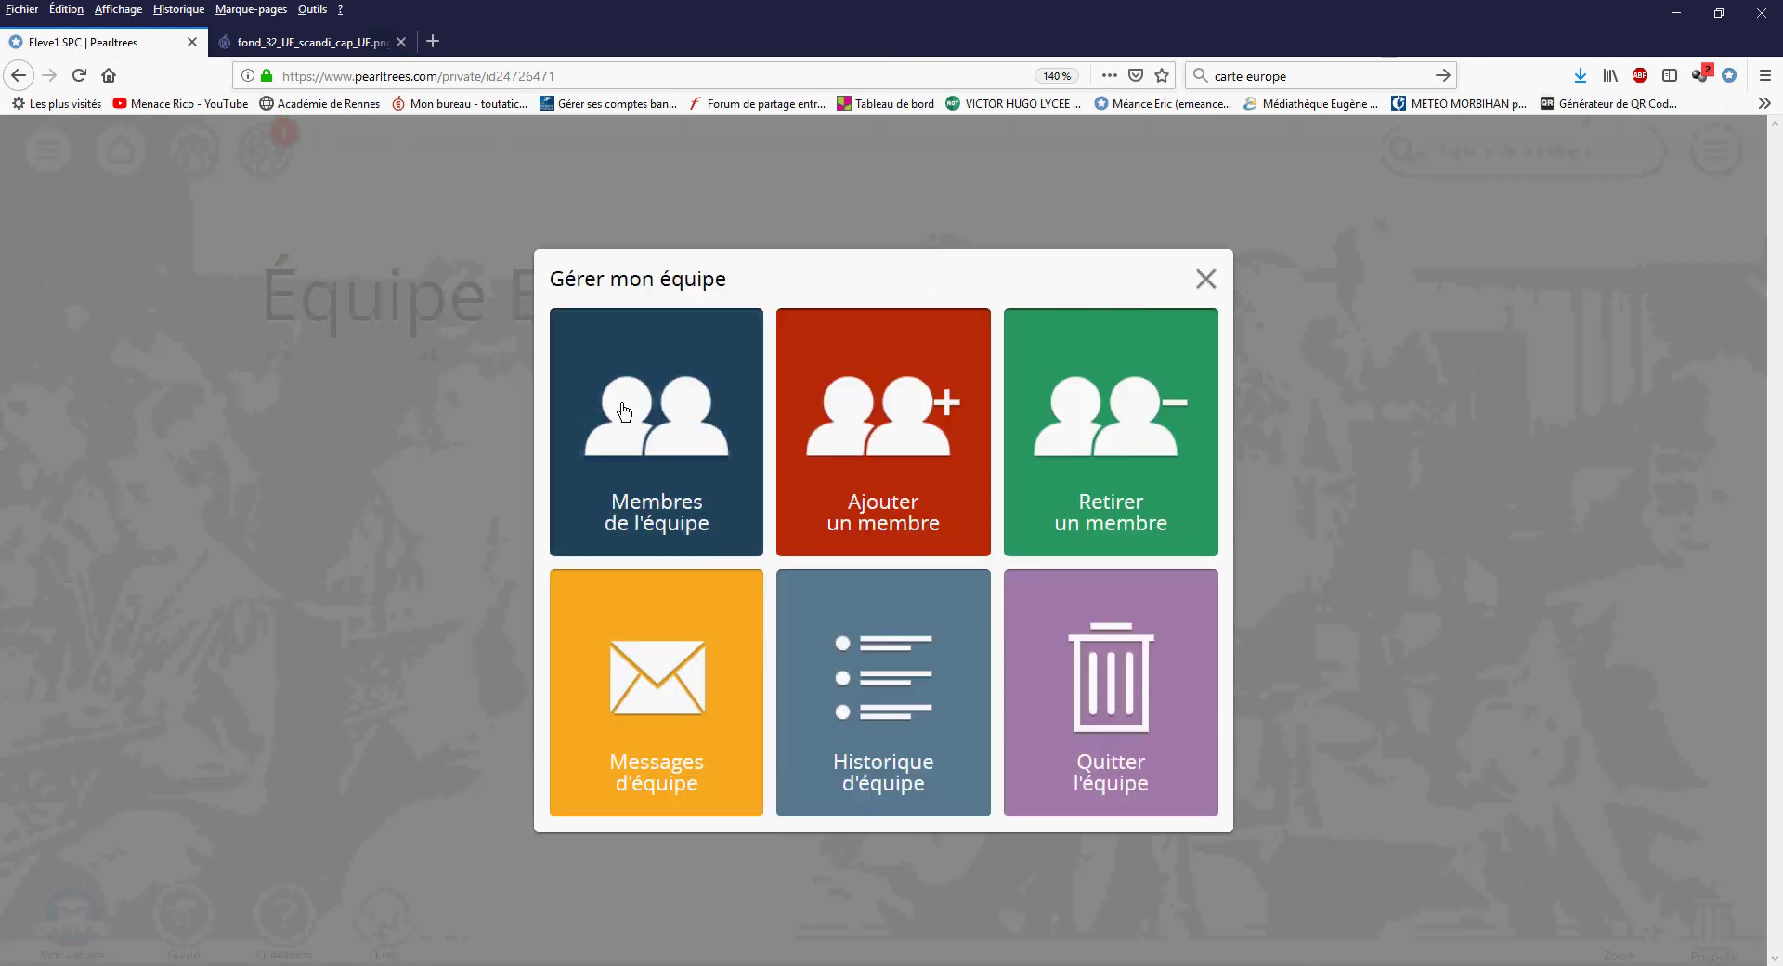
left_click(675, 409)
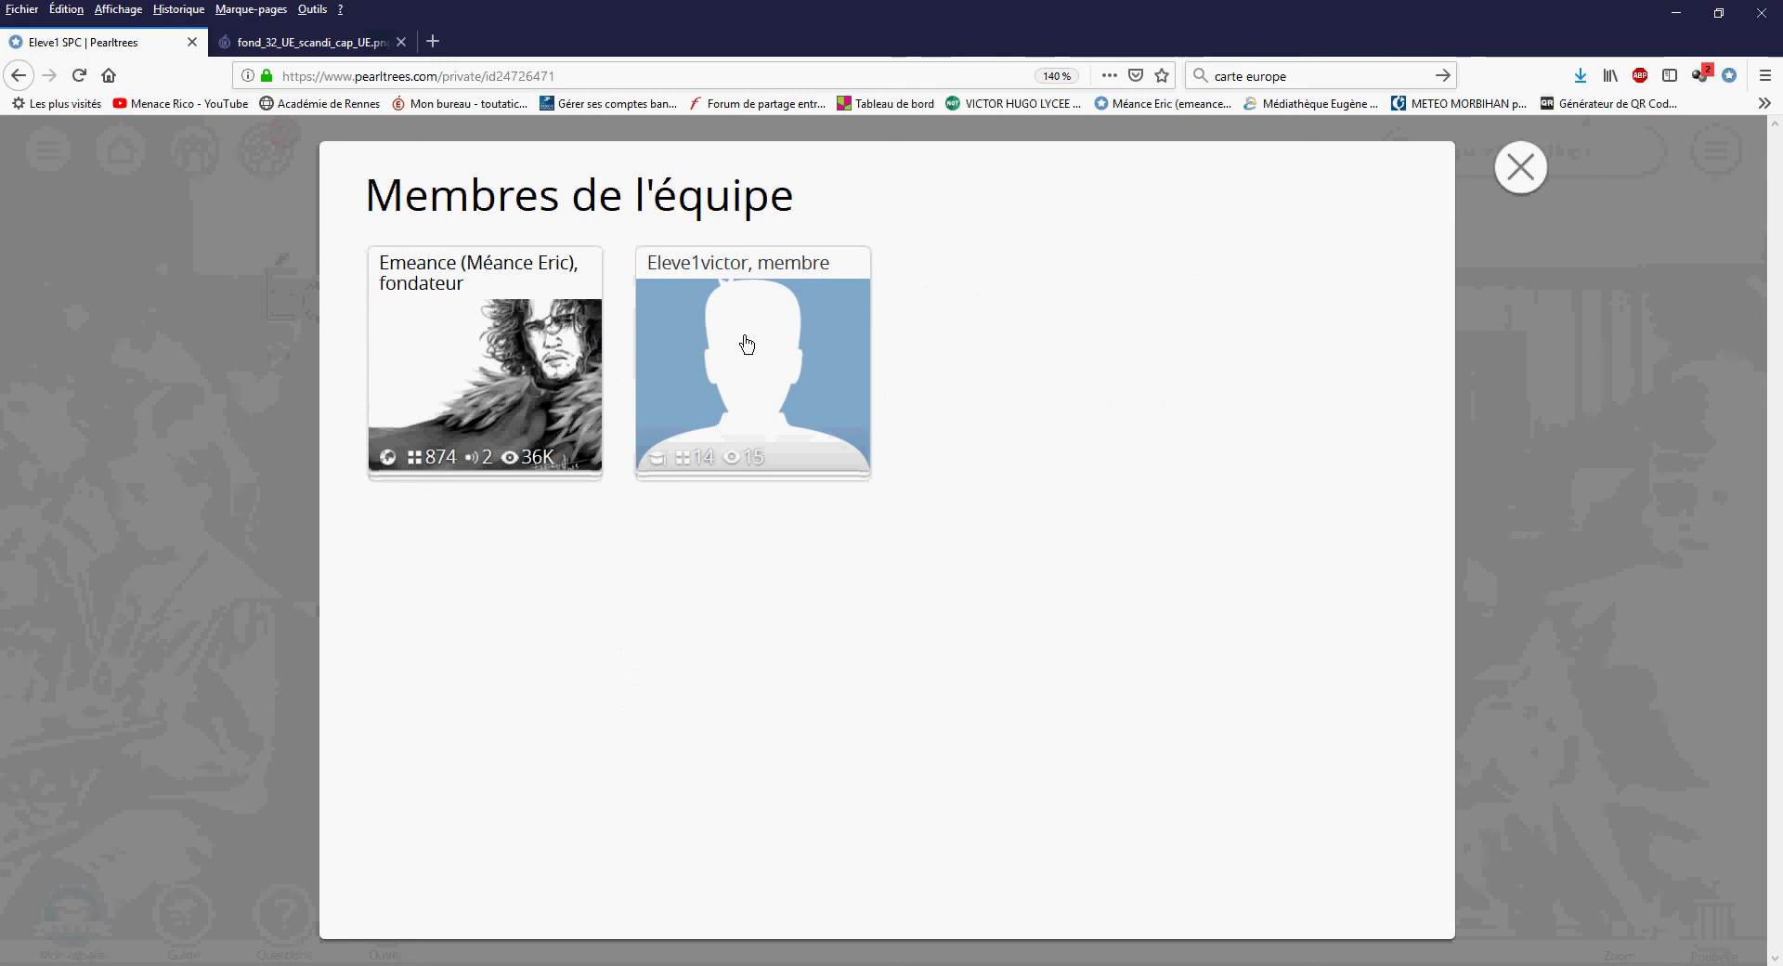
left_click(1520, 167)
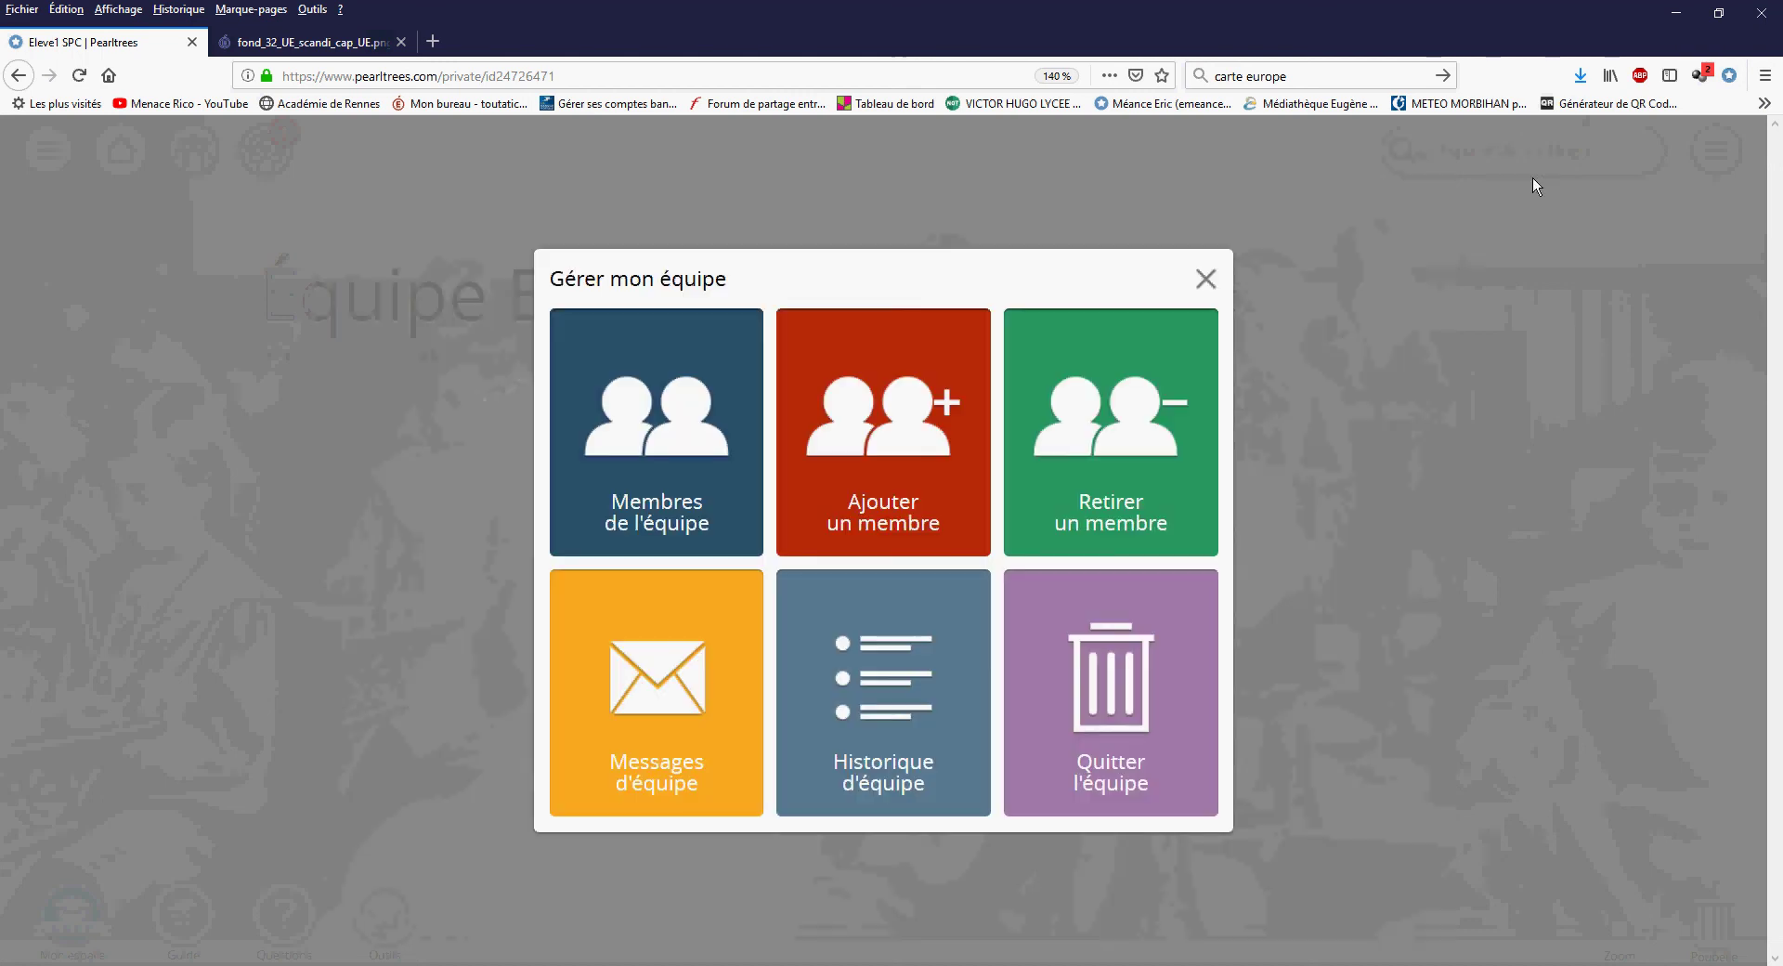
left_click(1204, 280)
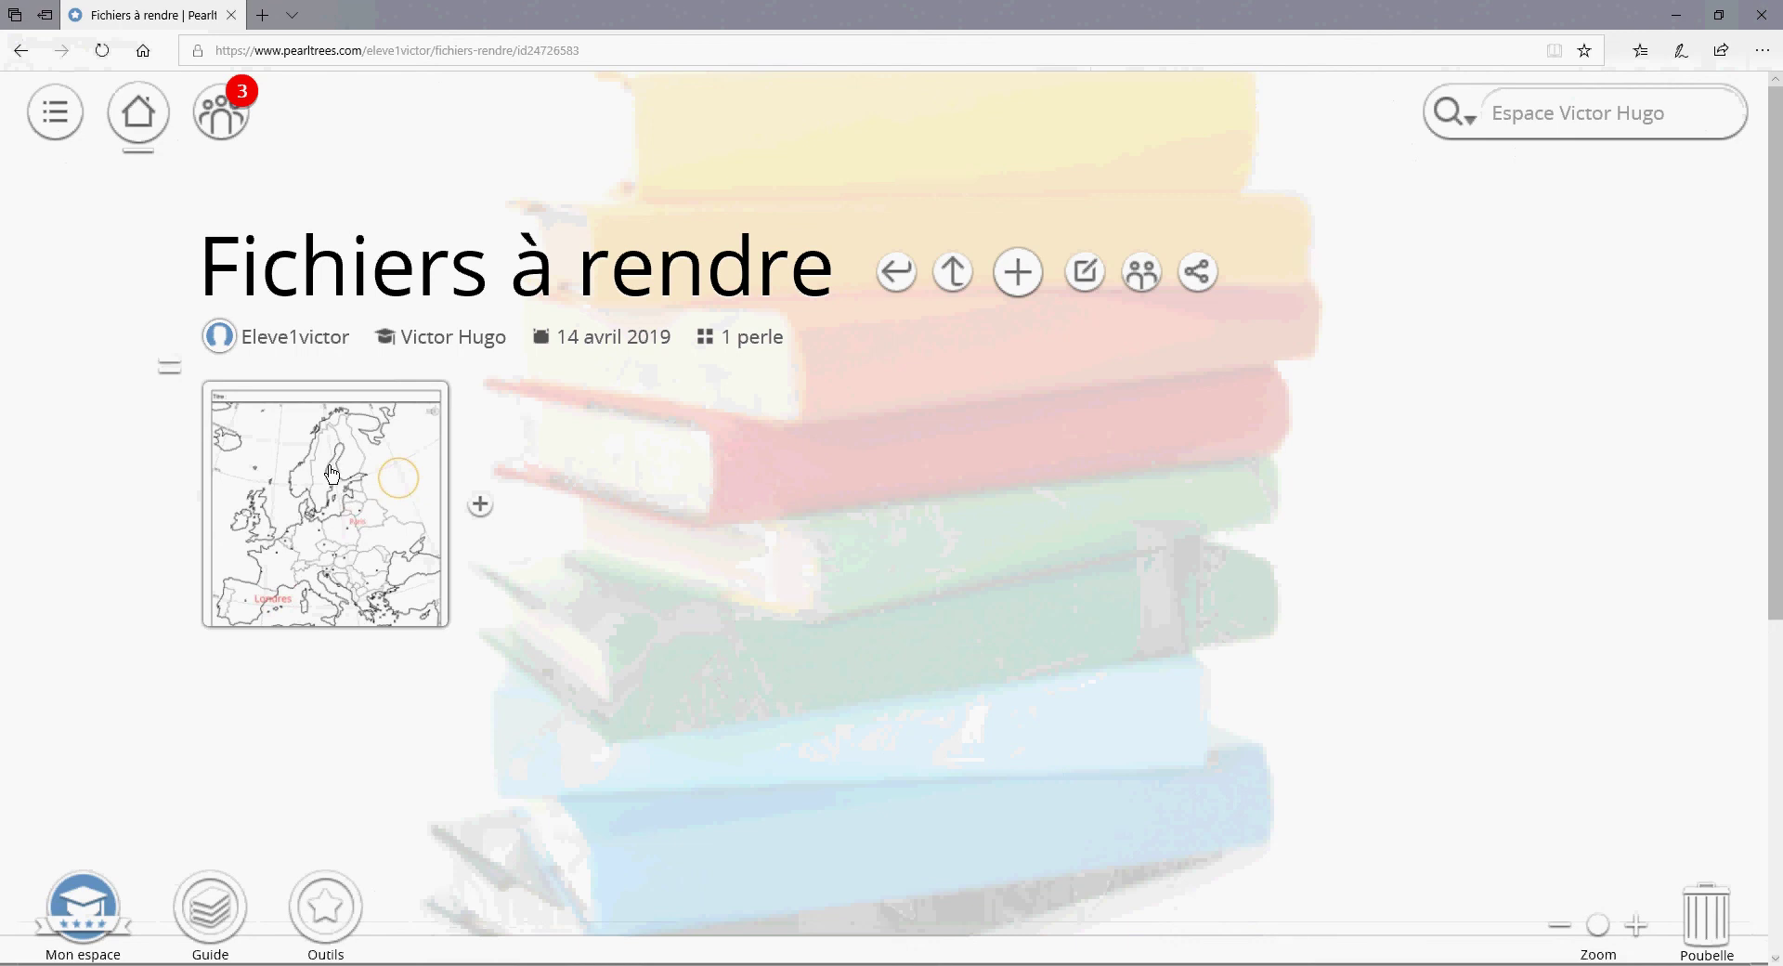
In the student's account, move the Europe map from Fichiers à rendre to the Eleve1 SPC team inside Travaux à rendre, and return to the teacher's account
left_click_drag(334, 477, 639, 919)
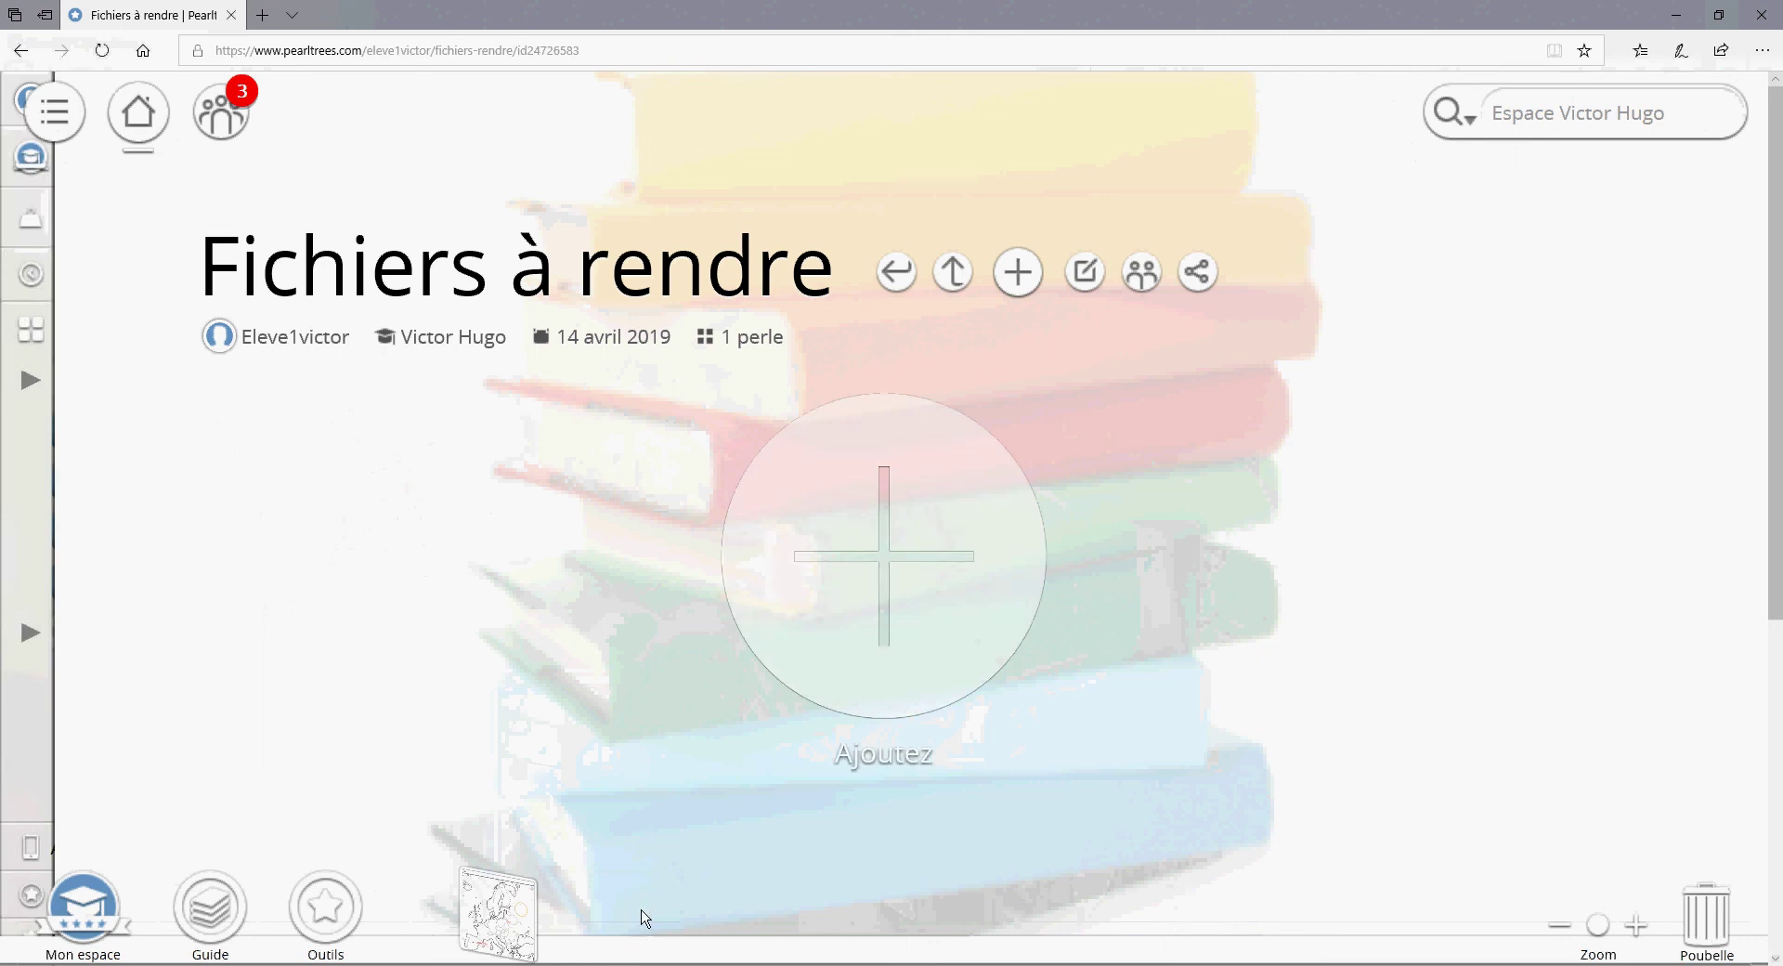
left_click(954, 274)
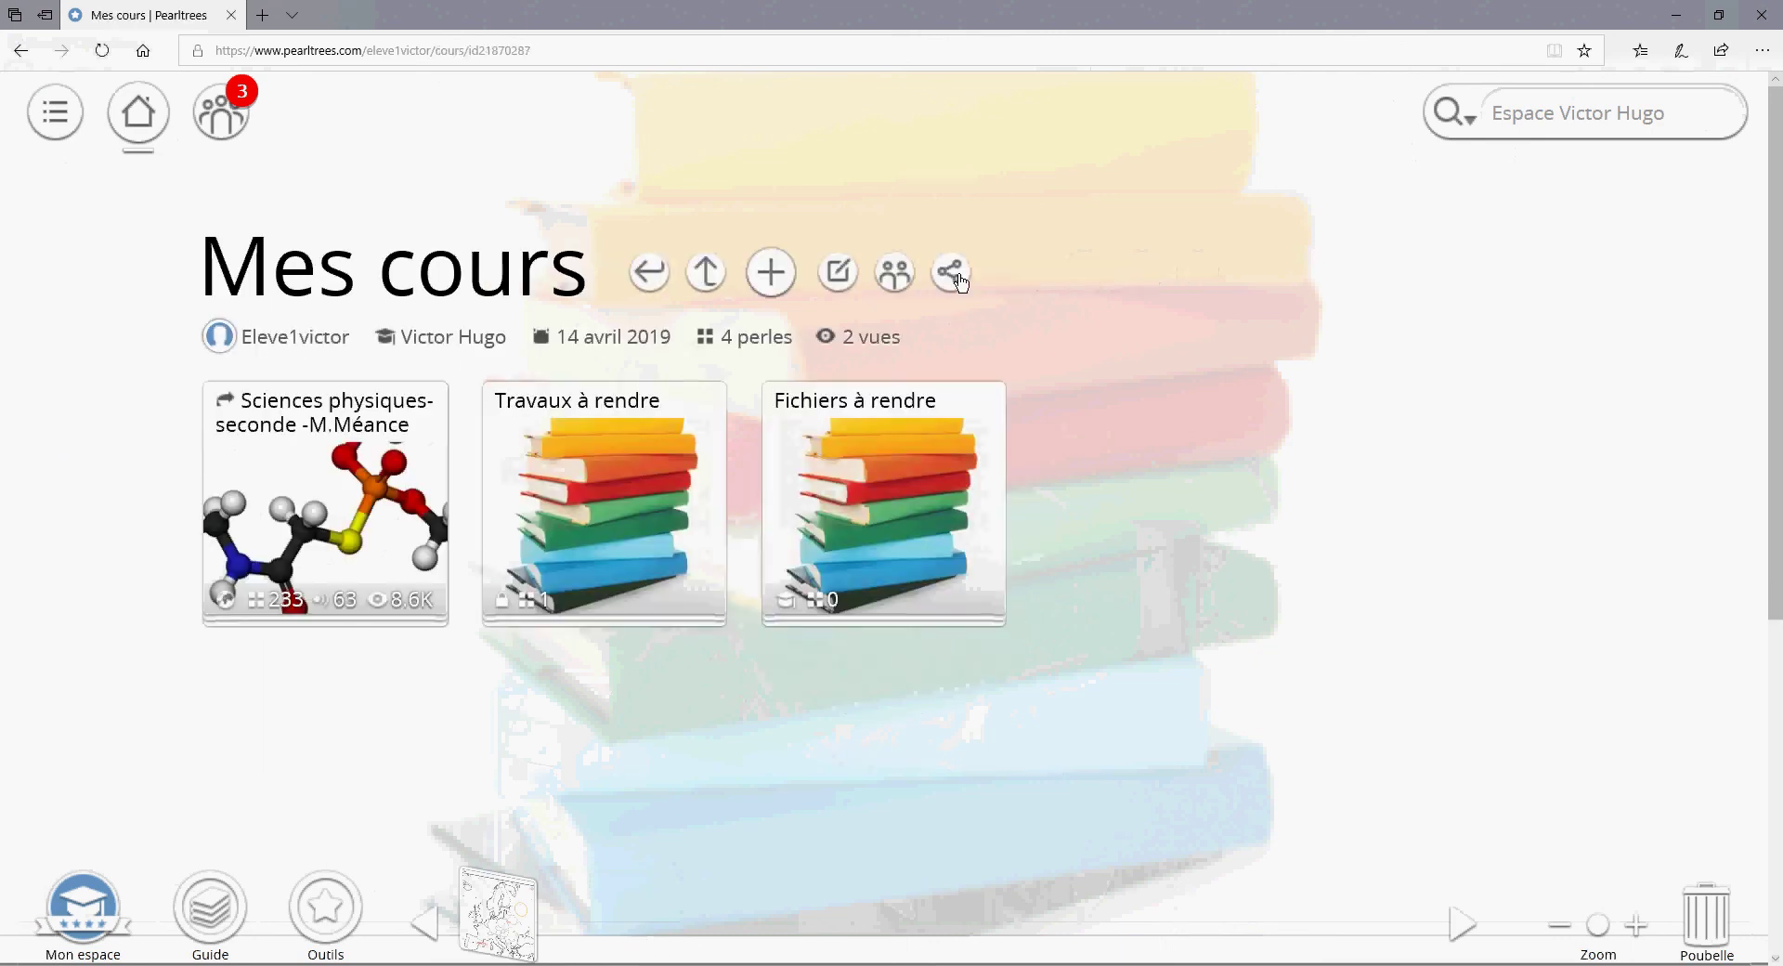
left_click(585, 437)
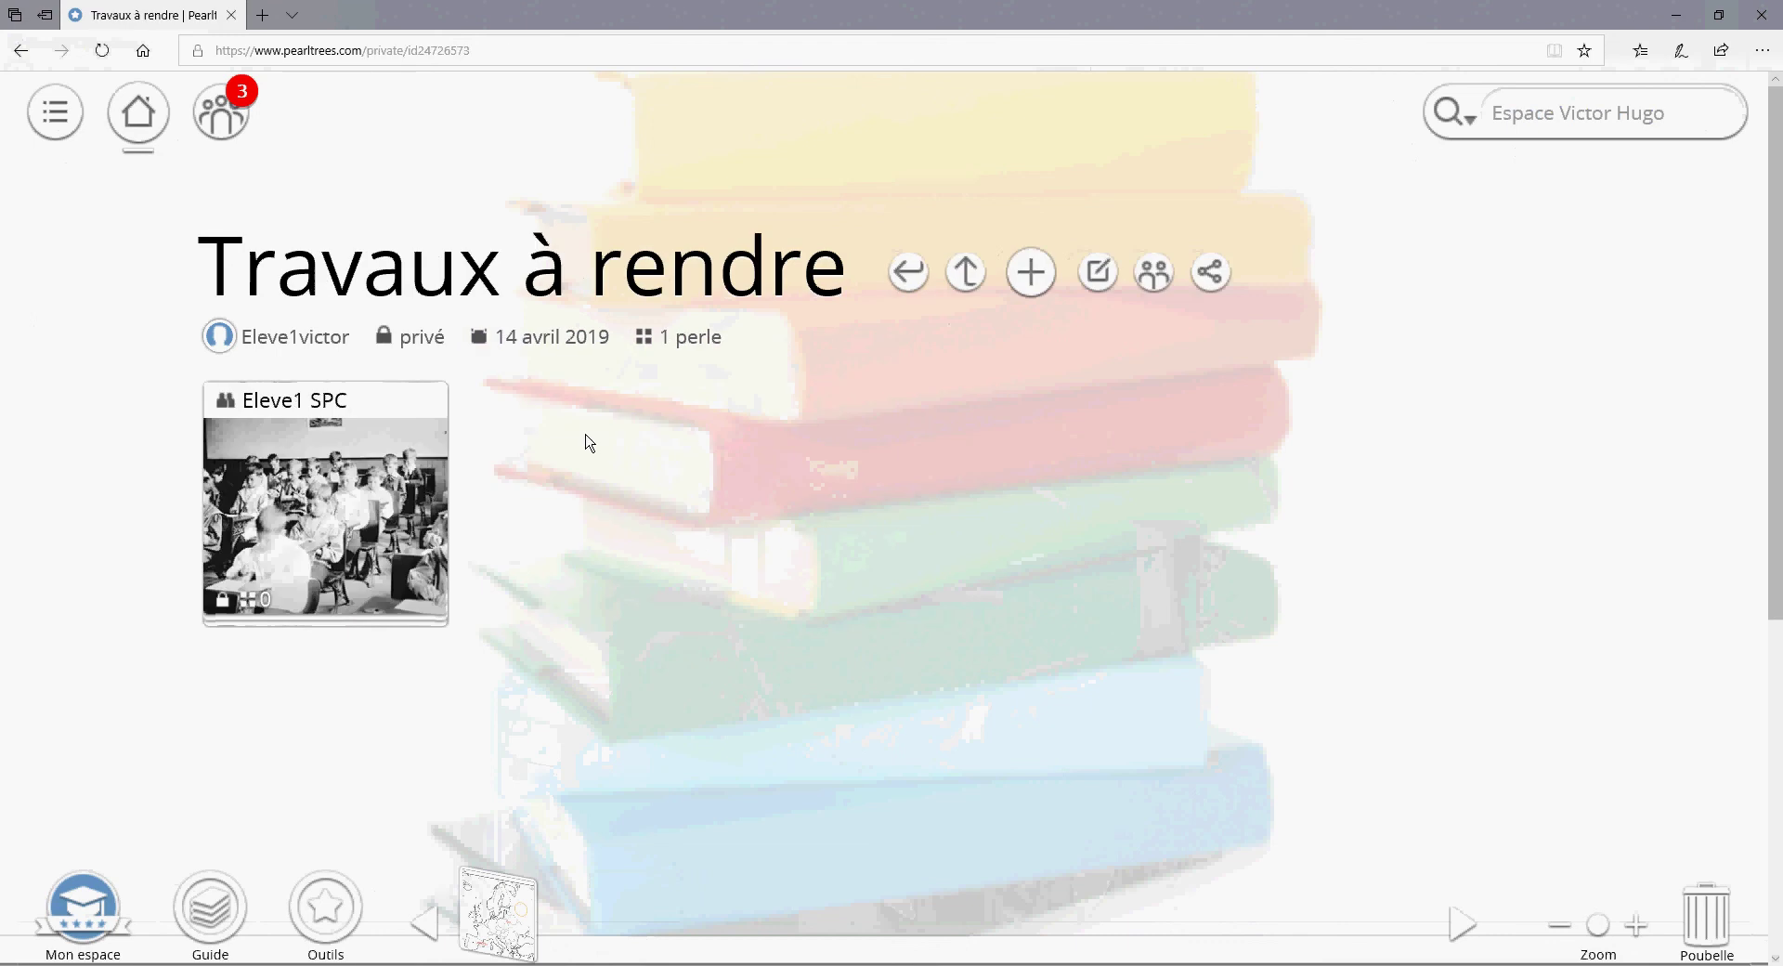
left_click(350, 440)
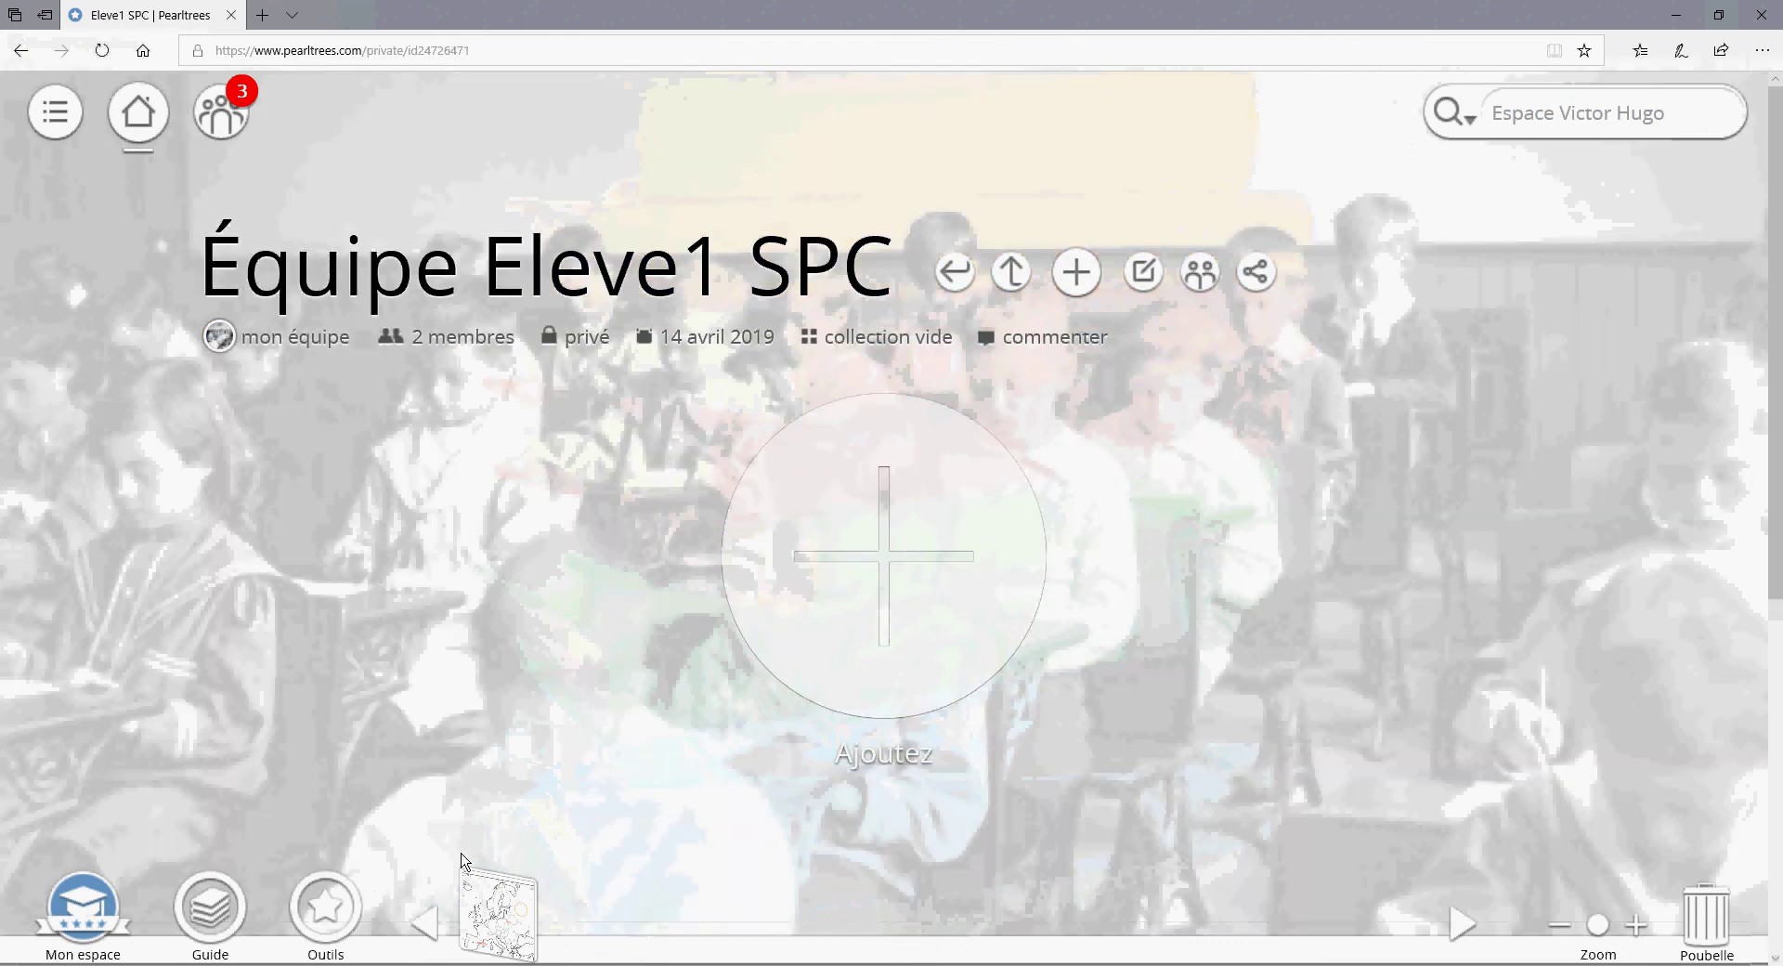
left_click_drag(464, 859, 416, 448)
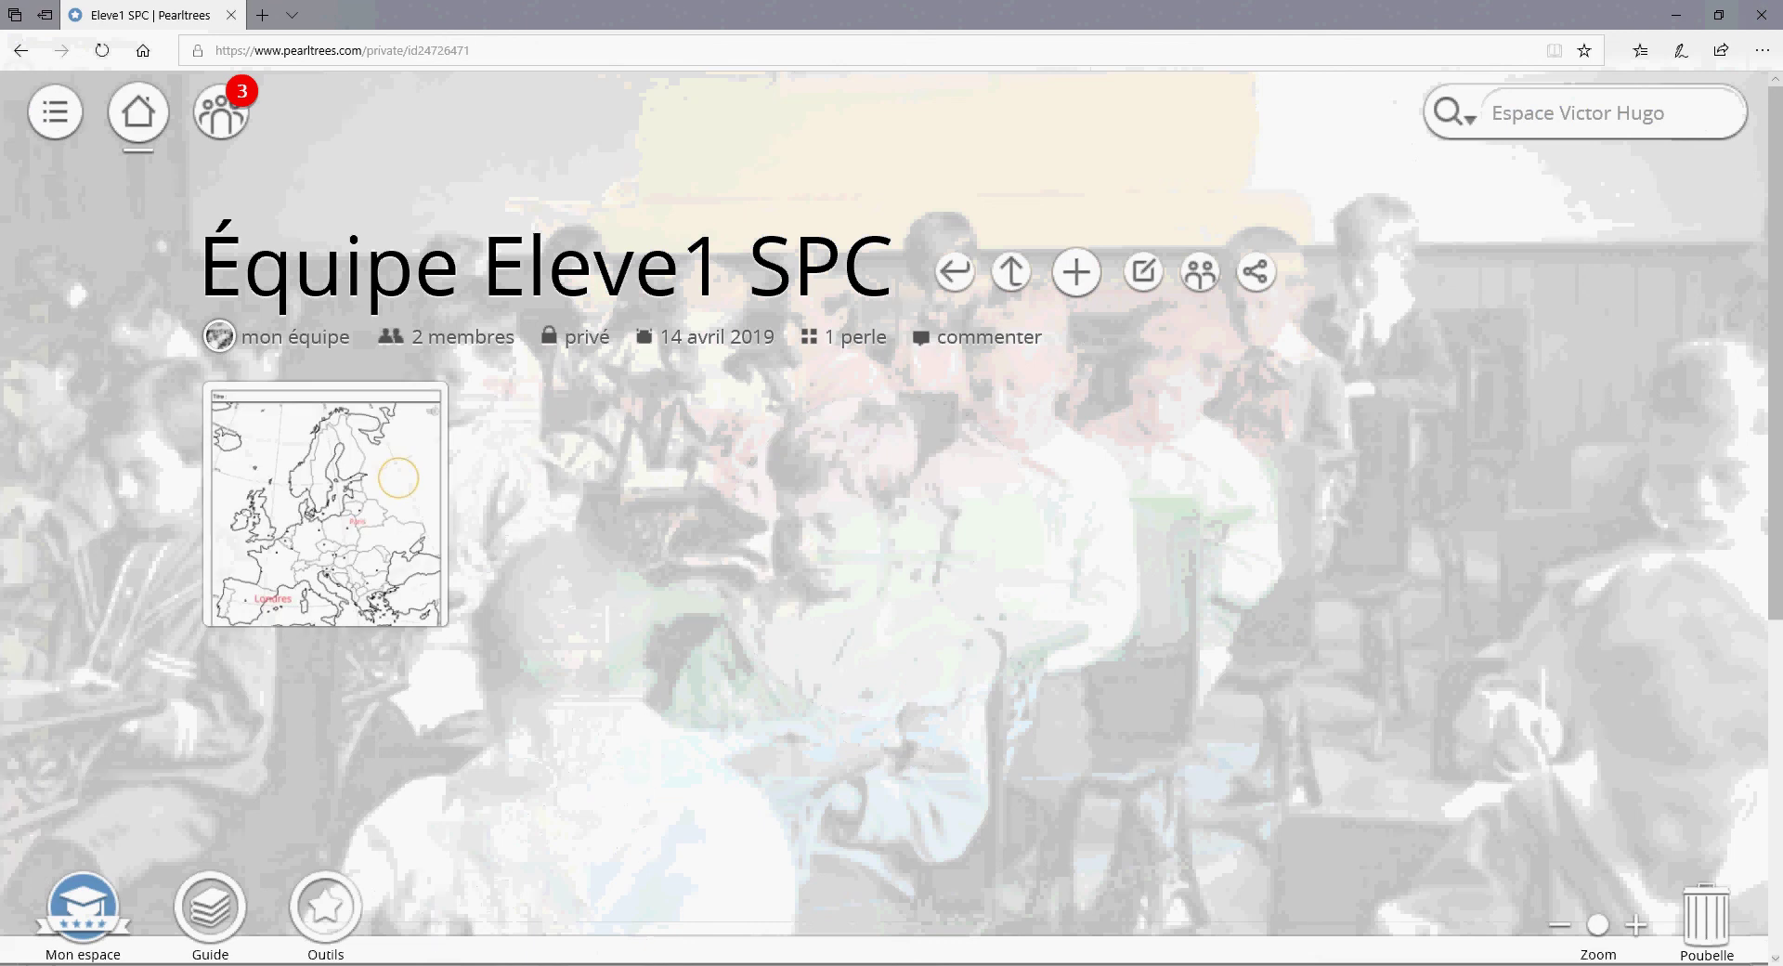
left_click(889, 965)
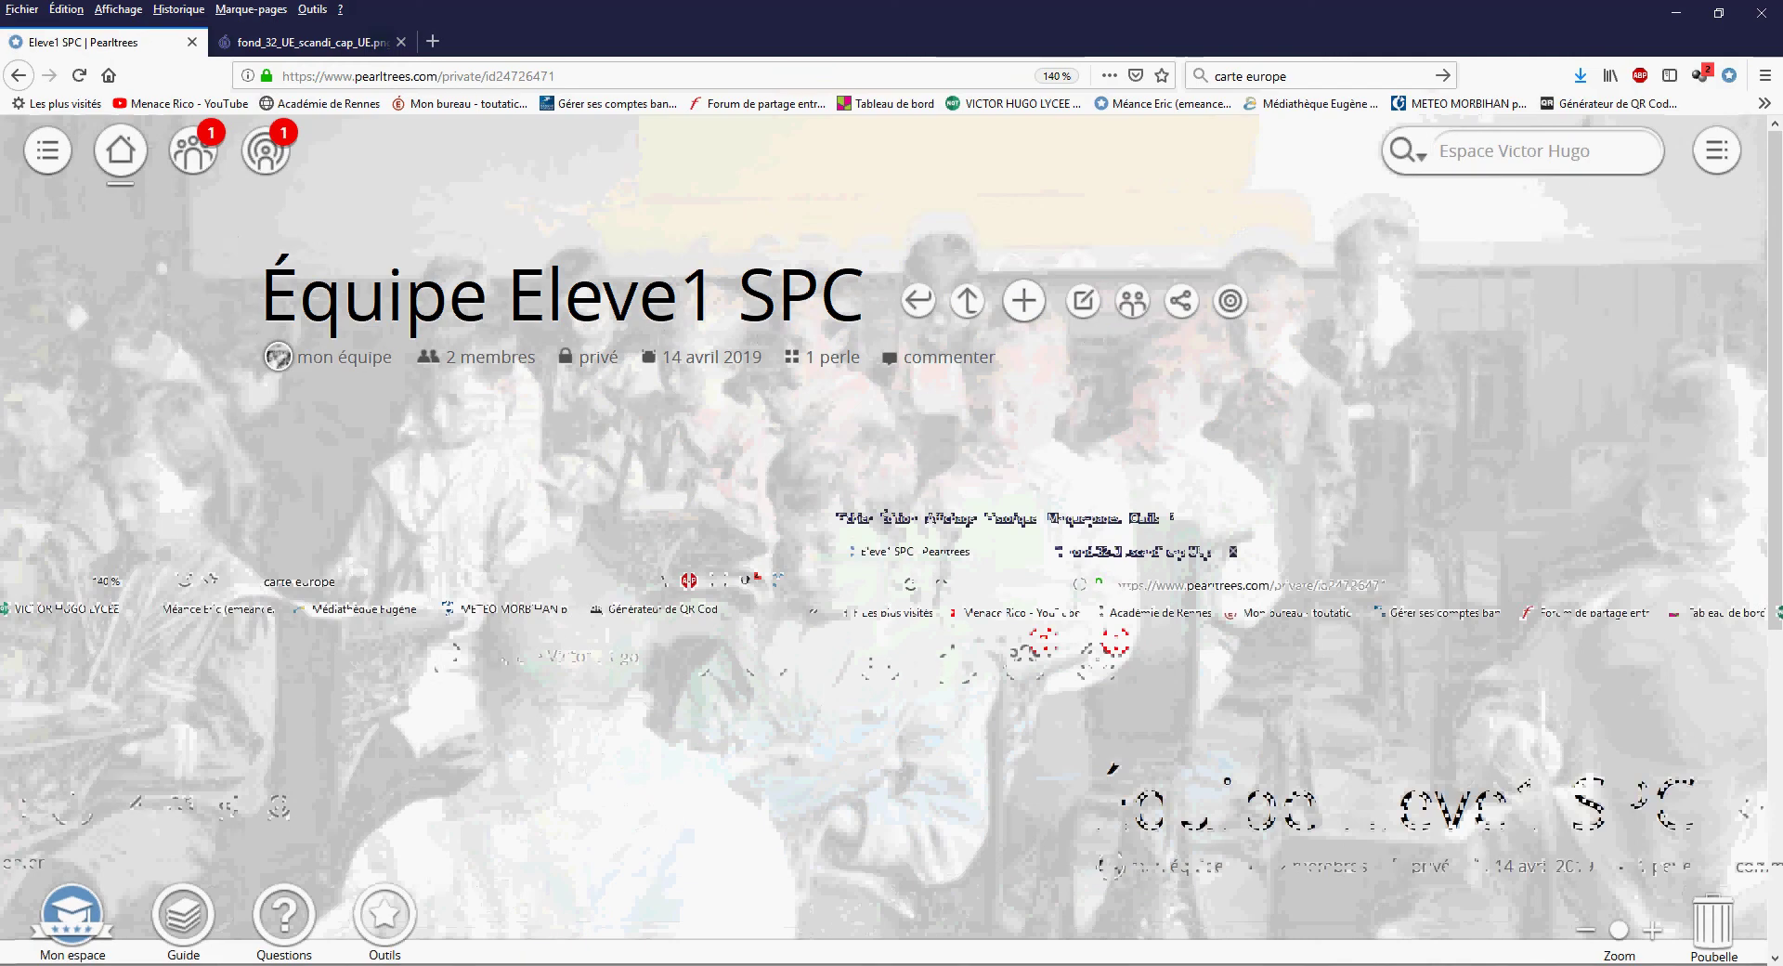